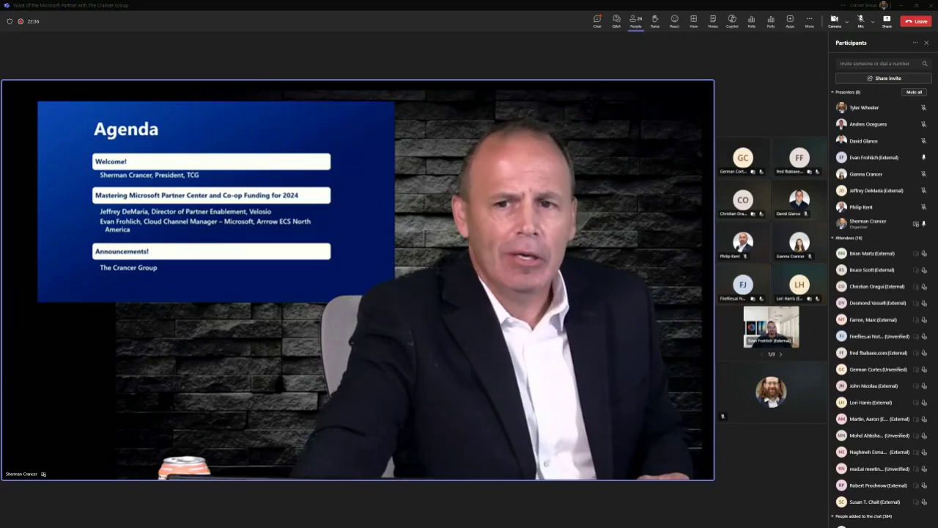
- Close the Teams Participants panel so the shared Microsoft Partner Questions form fills the view
click(636, 21)
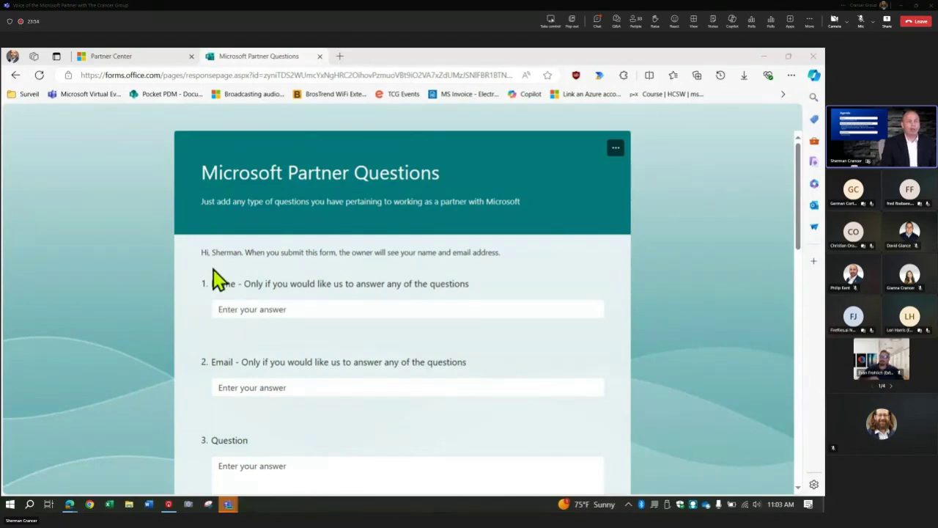
scroll(219, 278, down, 2)
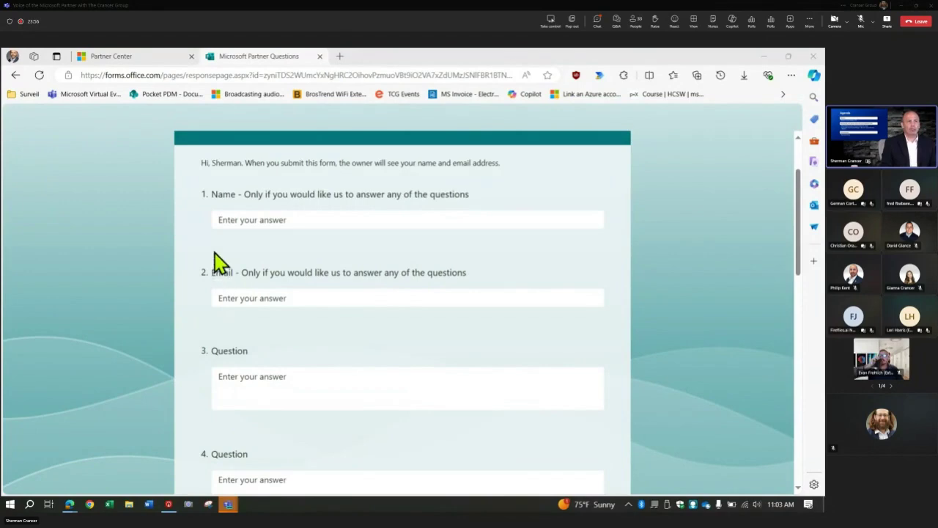
click(245, 298)
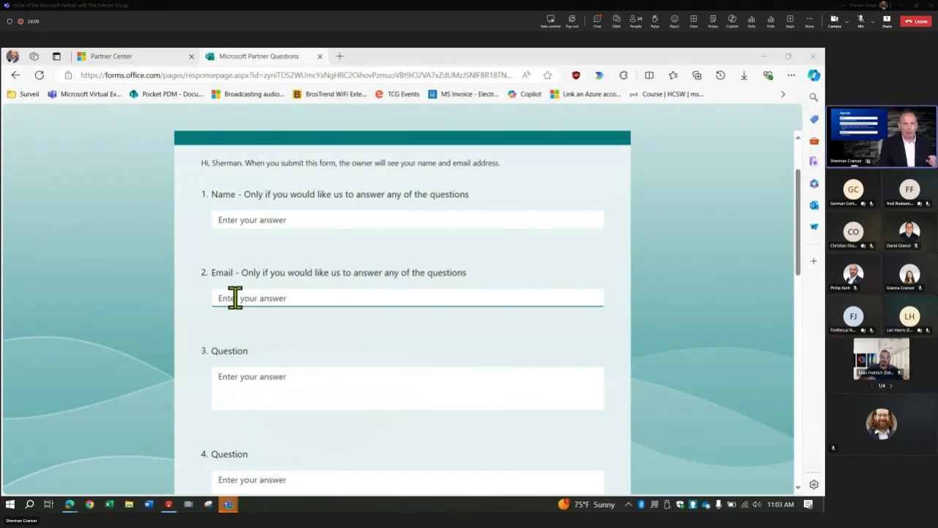
scroll(235, 297, down, 2)
scroll(234, 296, down, 2)
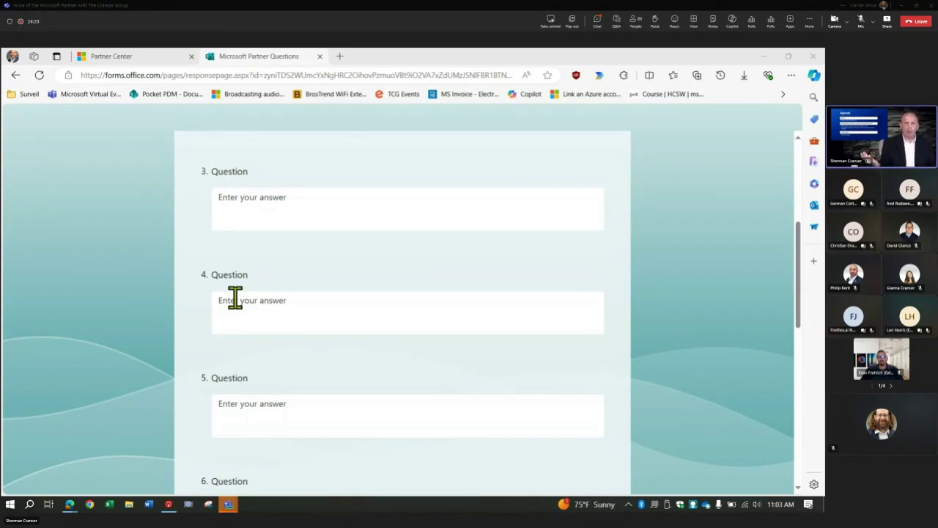
click(296, 301)
scroll(430, 391, down, 2)
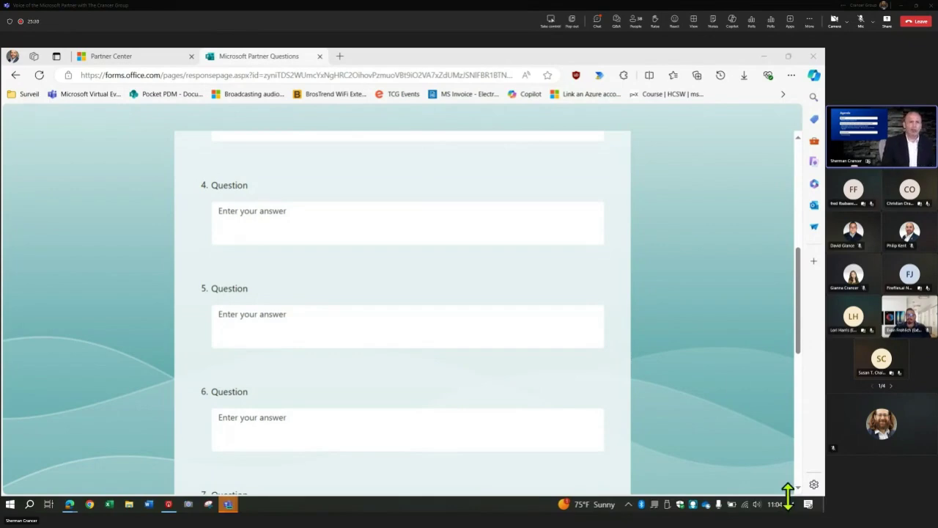
scroll(708, 333, up, 5)
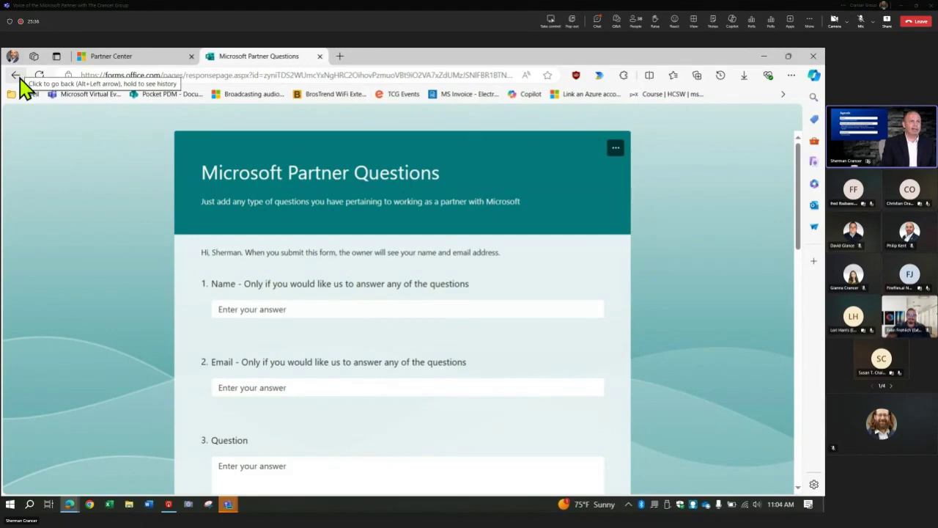
- Go to the Microsoft Forms site and open the Microsoft Partner Questions form for editing
click(205, 75)
text(f)
key(Escape)
text(forms)
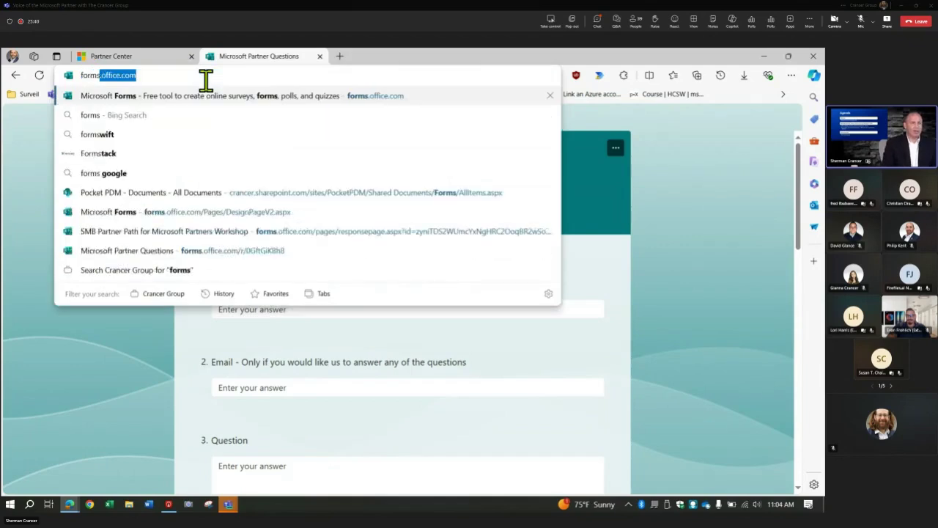
key(Return)
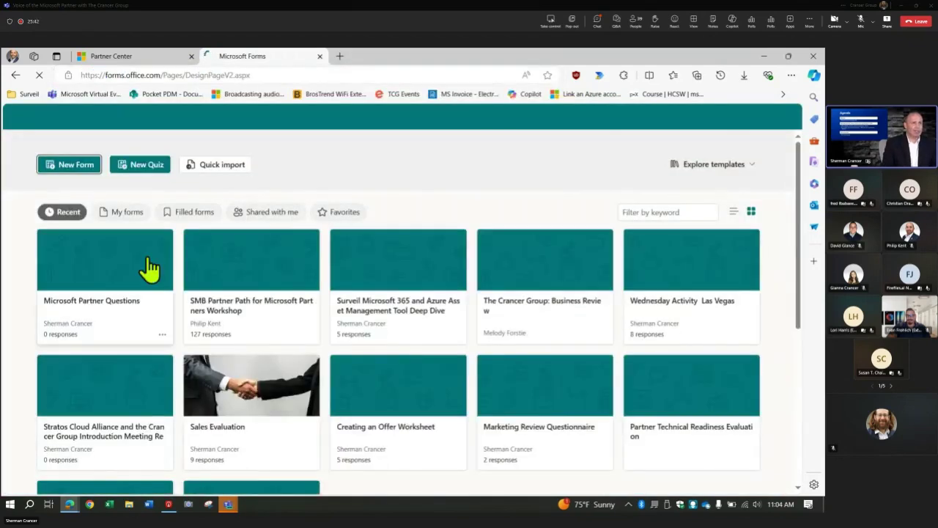
click(125, 297)
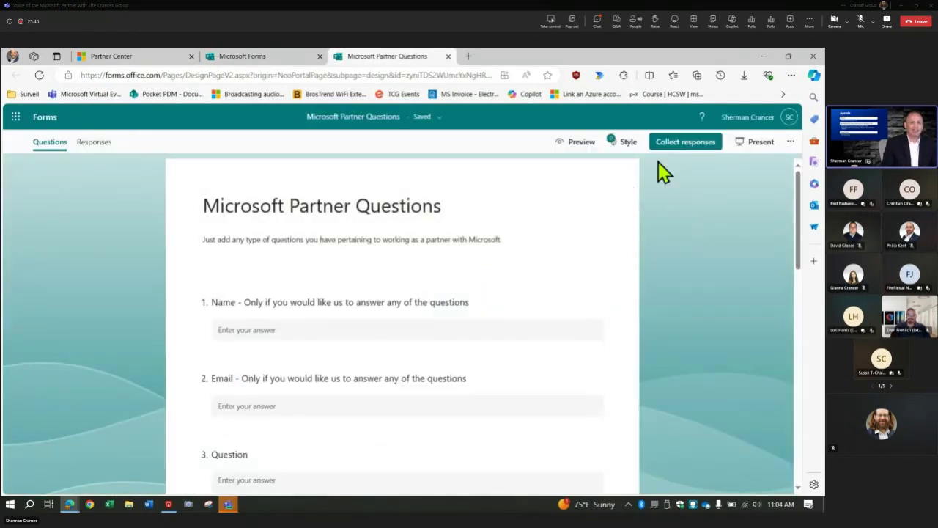
- Set the form's response collection to 'Anyone can respond', then show the Partner Center home dashboard
click(788, 143)
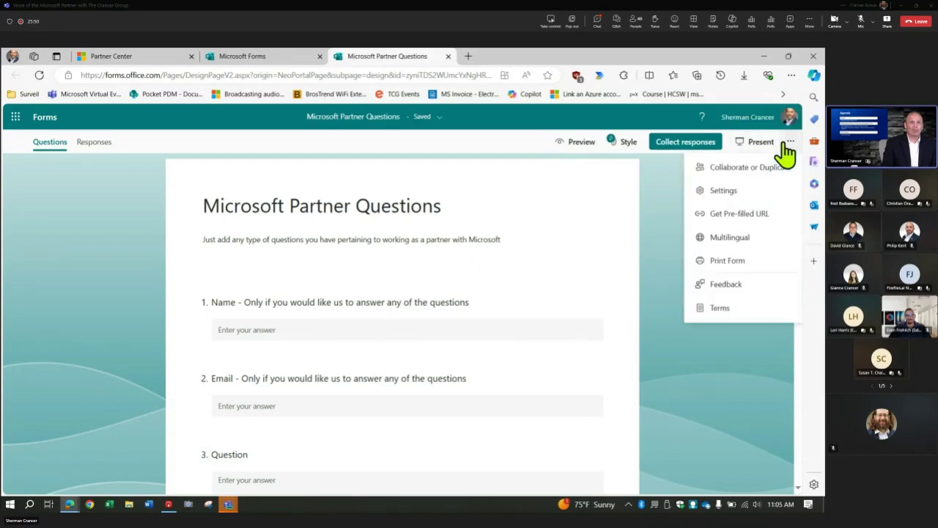
click(679, 150)
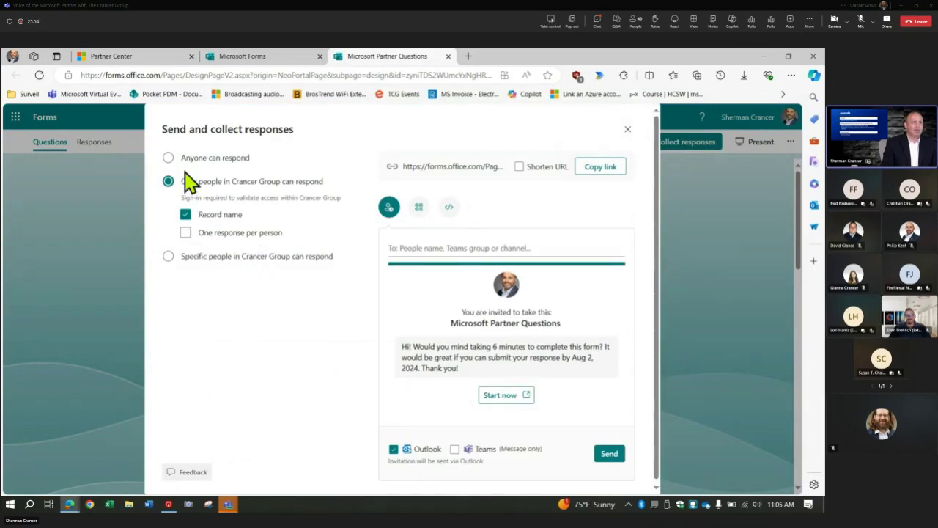
click(169, 159)
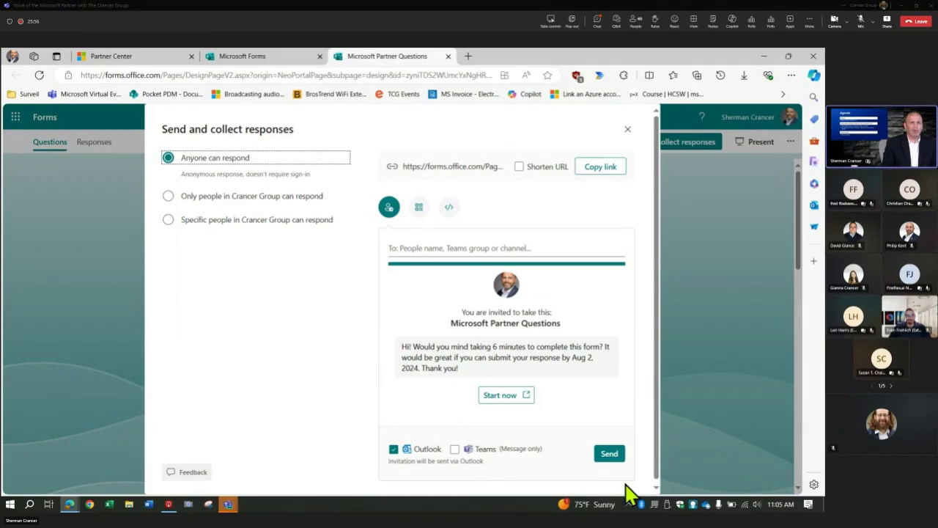
click(343, 378)
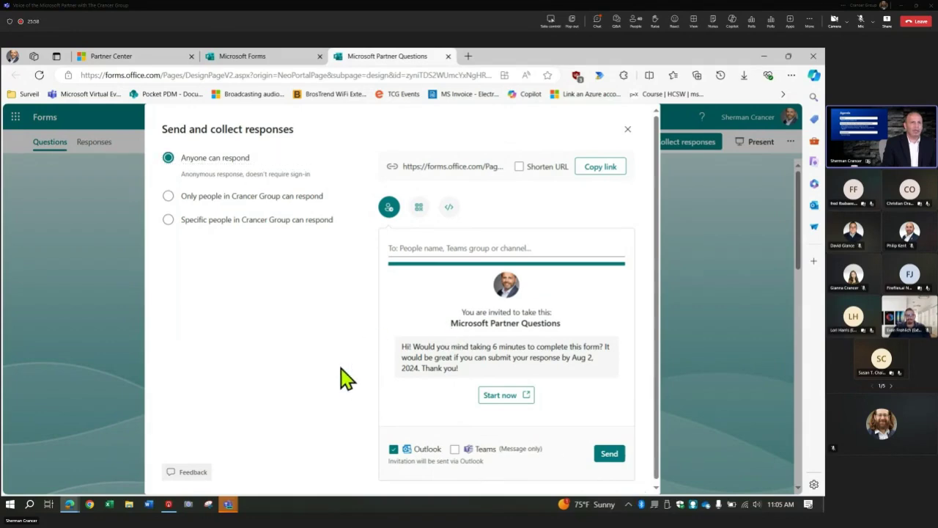
click(627, 130)
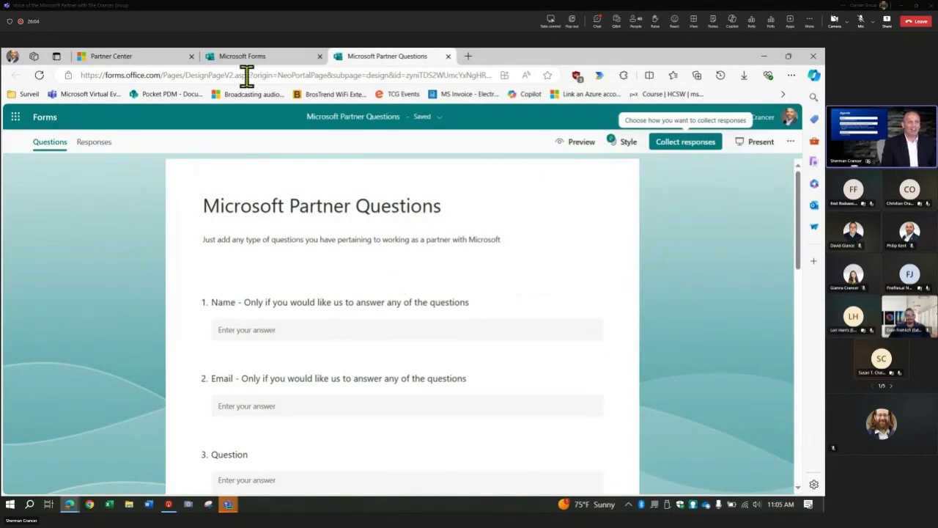
click(147, 59)
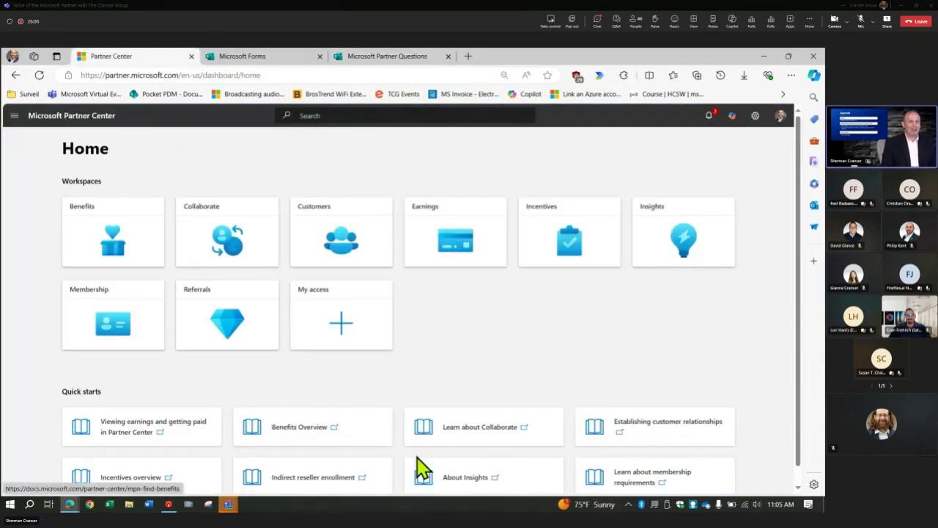
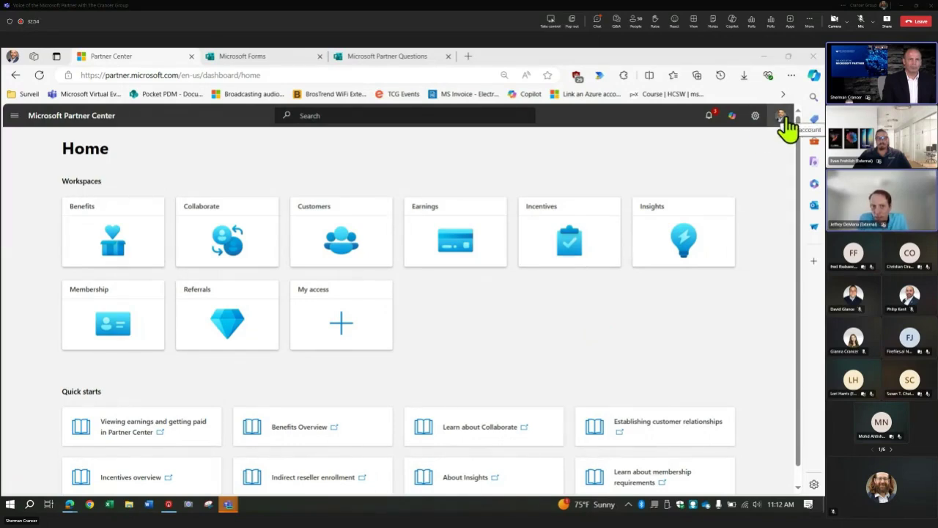
- Open the Account settings overview from the top-bar settings gear menu
click(756, 117)
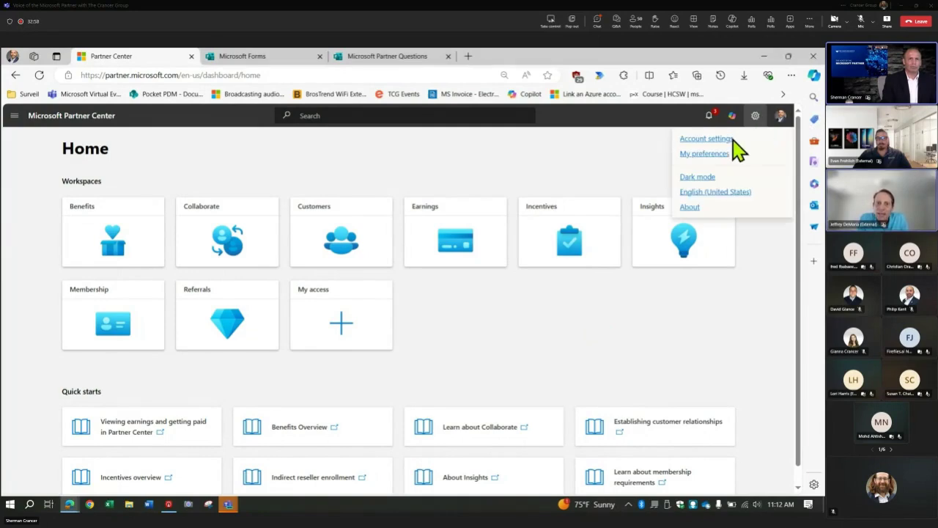
click(708, 153)
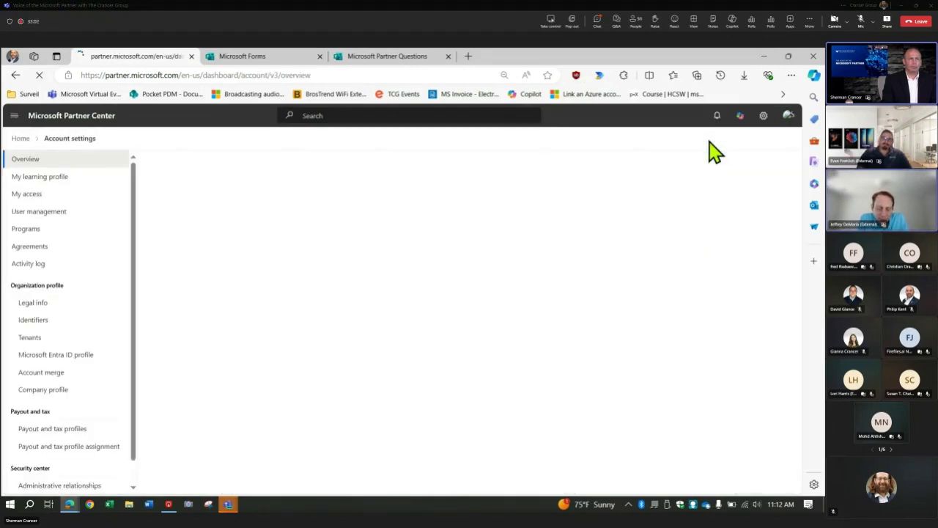
- In User management, search by the user's full name to list their two accounts
click(31, 214)
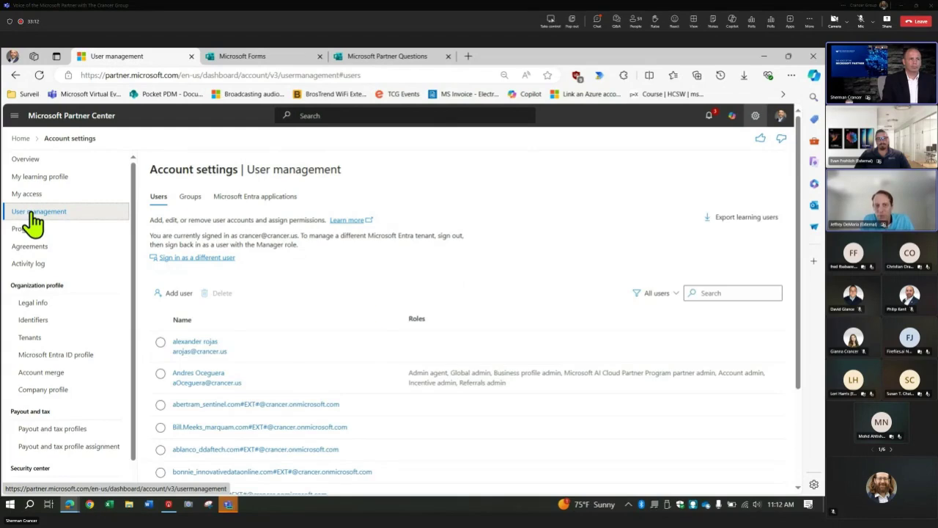
click(704, 294)
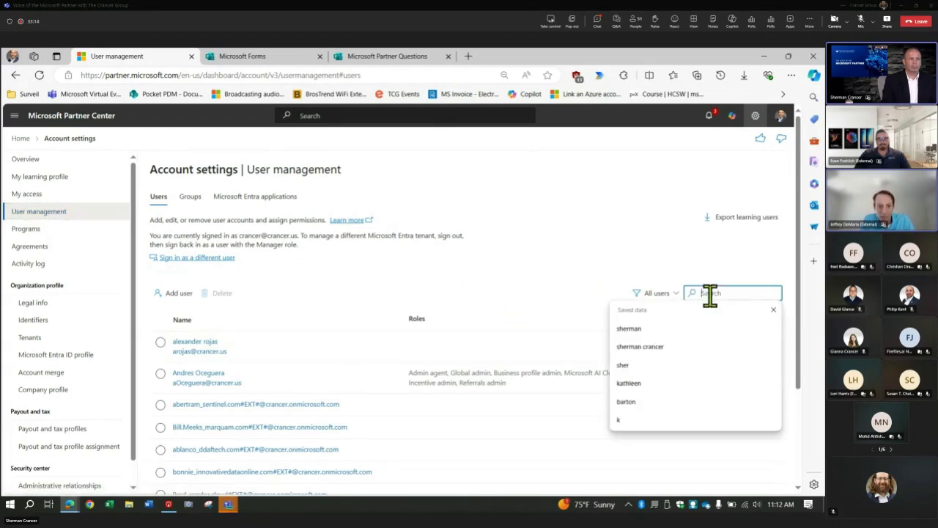
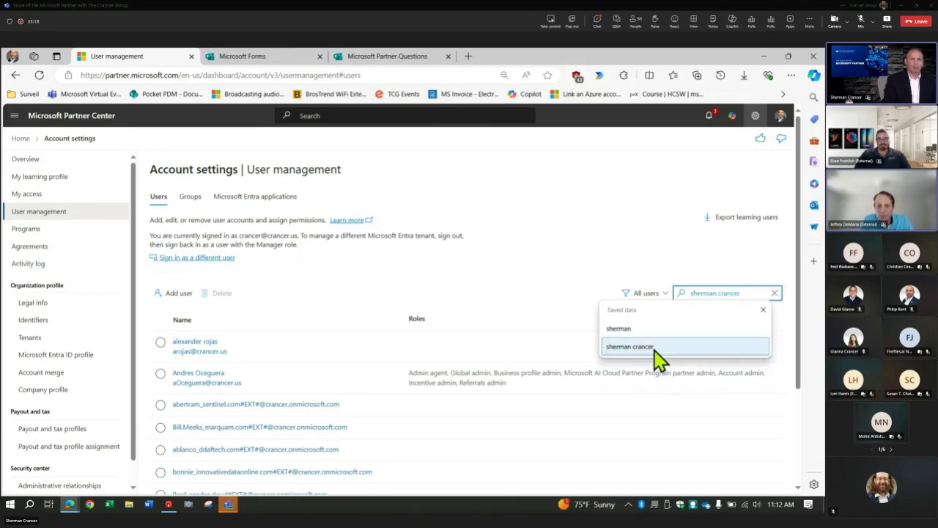
click(654, 351)
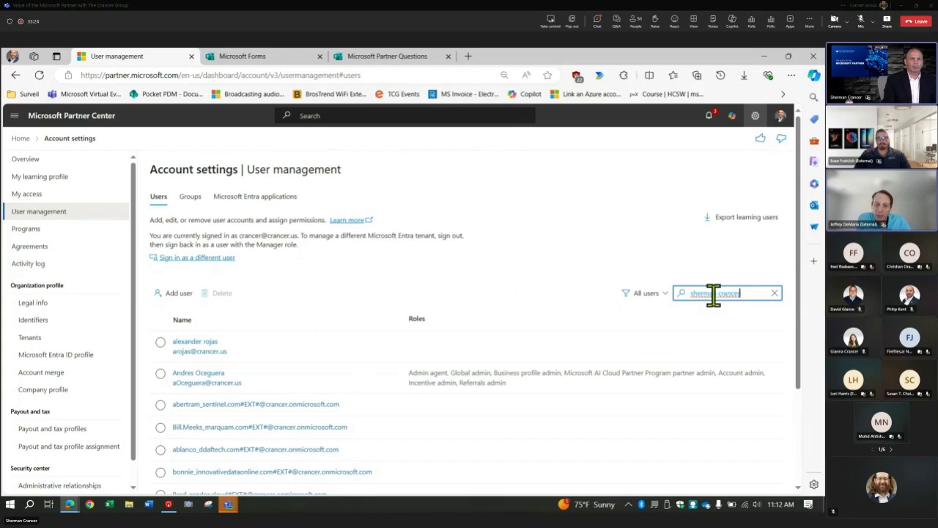
key(Return)
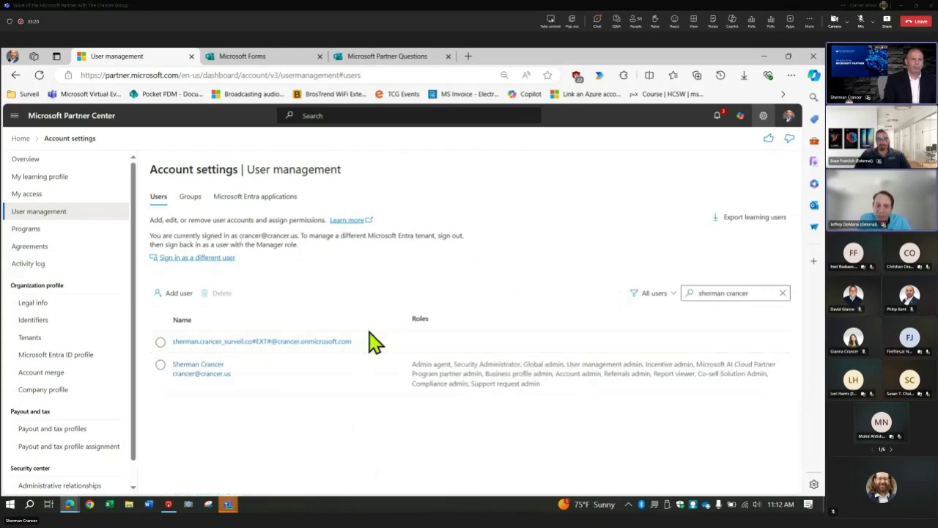
- Review the matching user's details page and its assigned roles, including Incentive admin
click(213, 371)
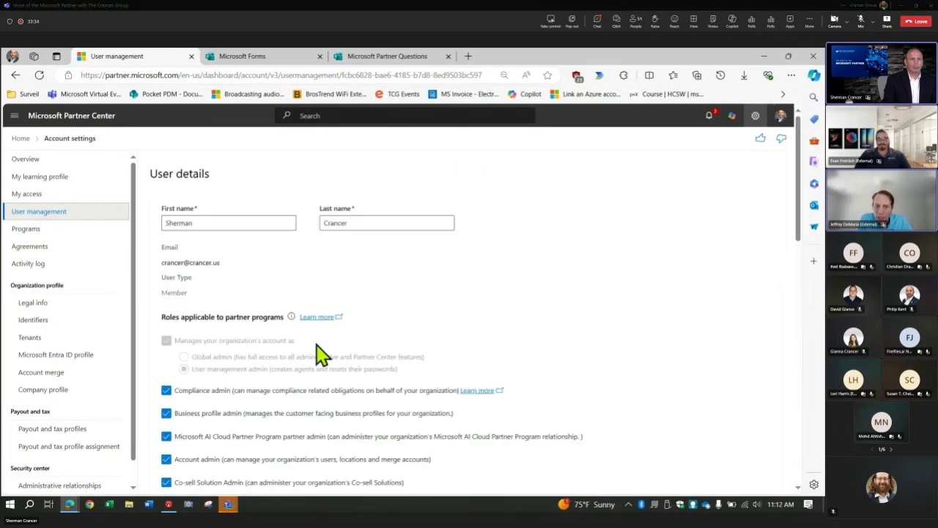
scroll(412, 330, down, 1)
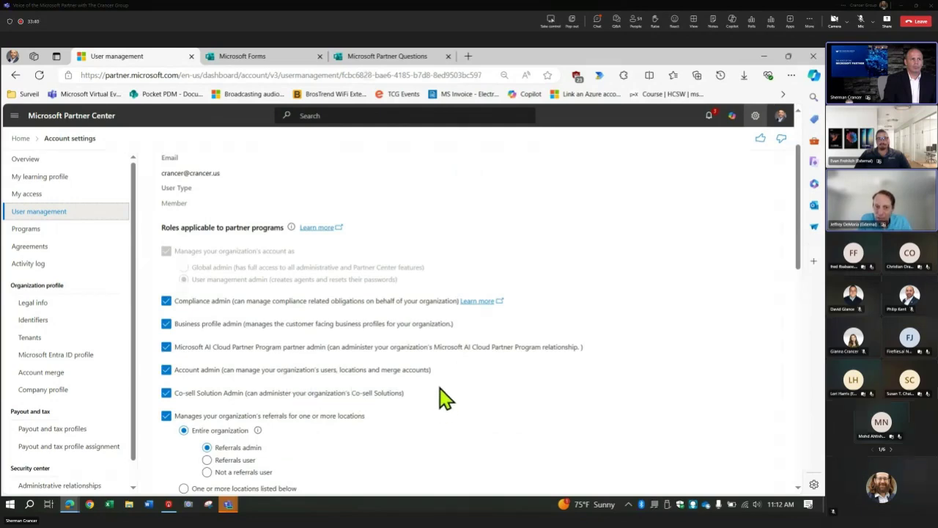
scroll(444, 398, down, 1)
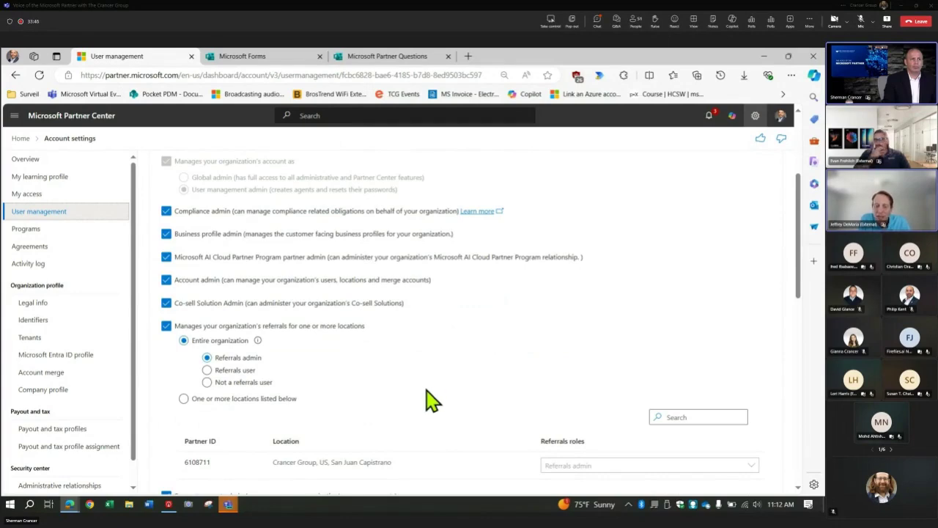
scroll(428, 398, down, 1)
scroll(432, 399, down, 1)
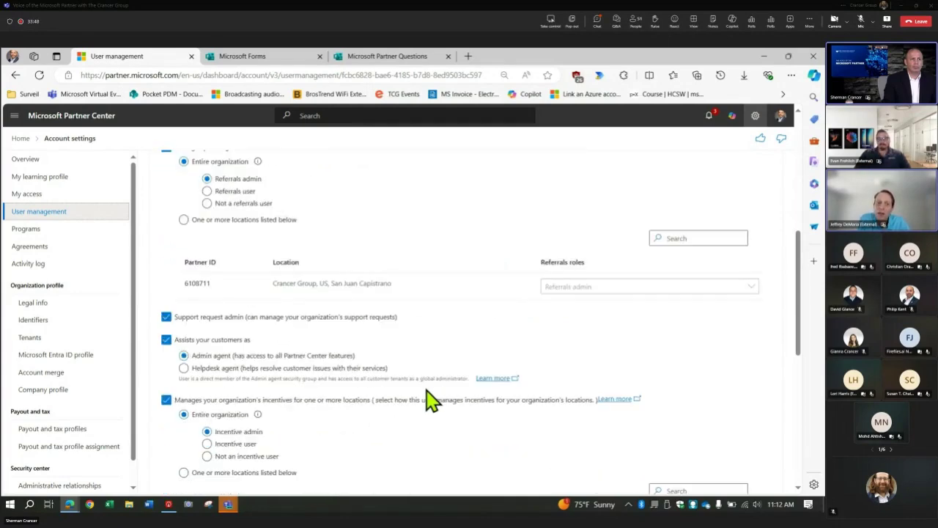
scroll(433, 401, down, 1)
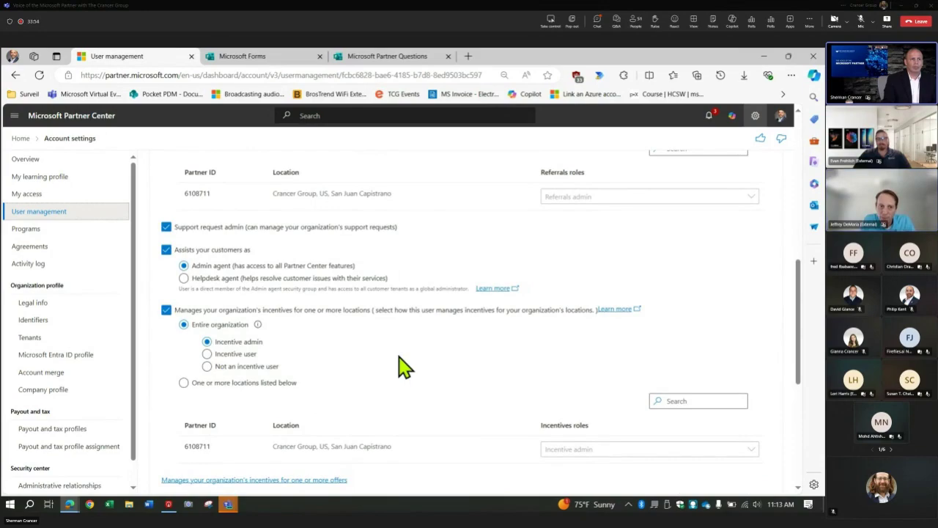
scroll(399, 366, down, 1)
scroll(399, 366, up, 7)
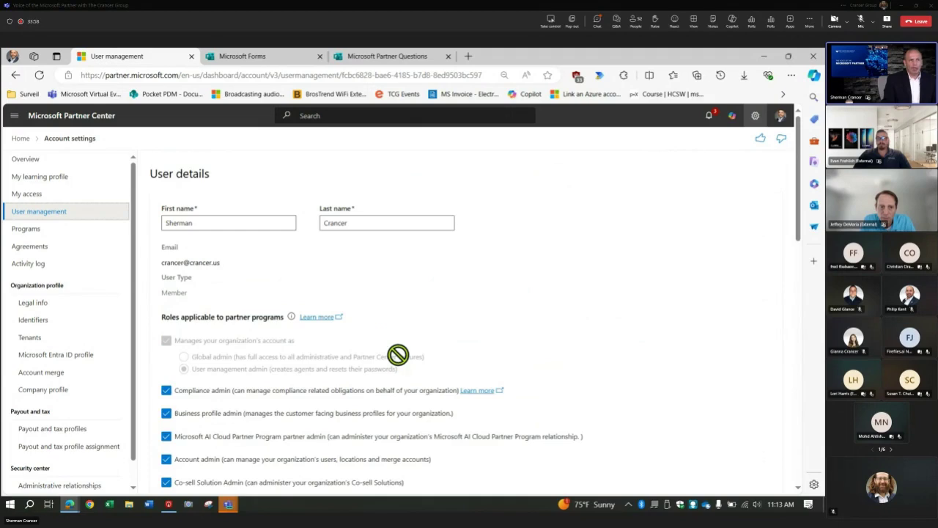
click(781, 117)
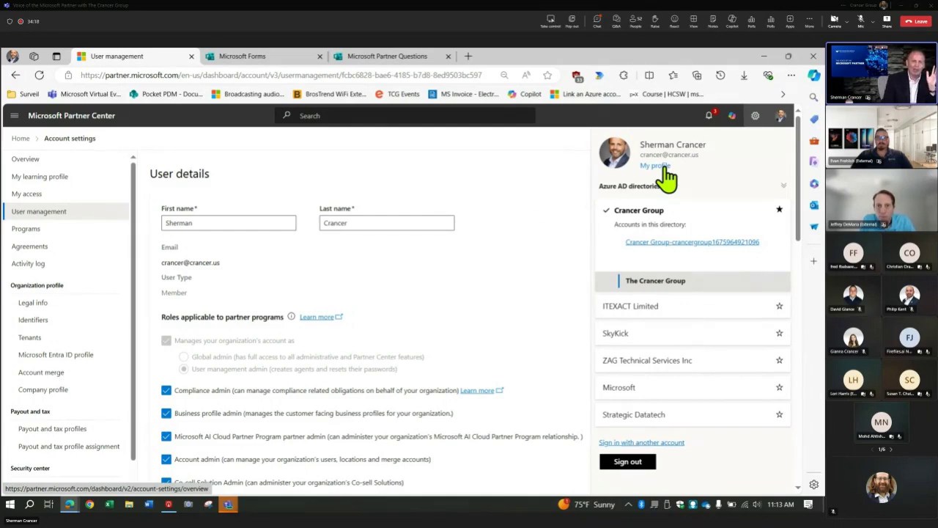
click(528, 225)
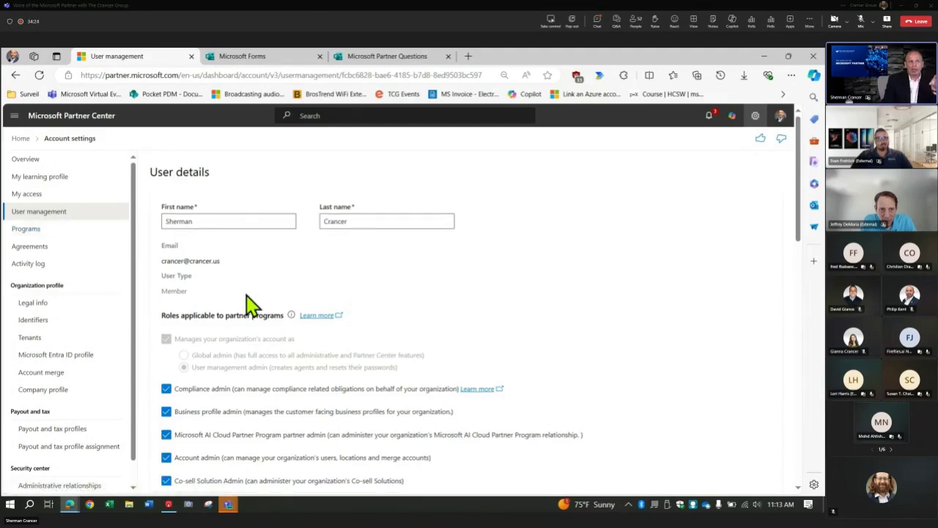
scroll(249, 303, down, 5)
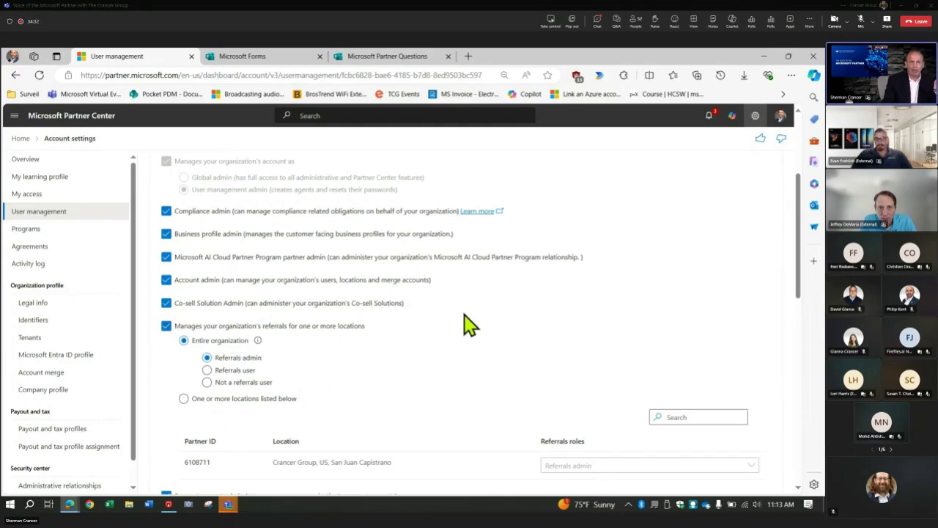
scroll(469, 322, down, 5)
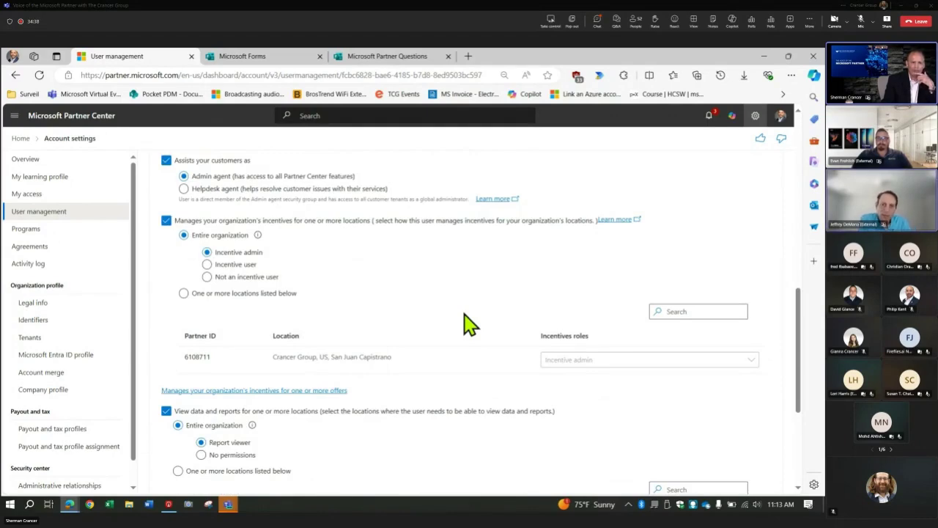
scroll(252, 260, down, 2)
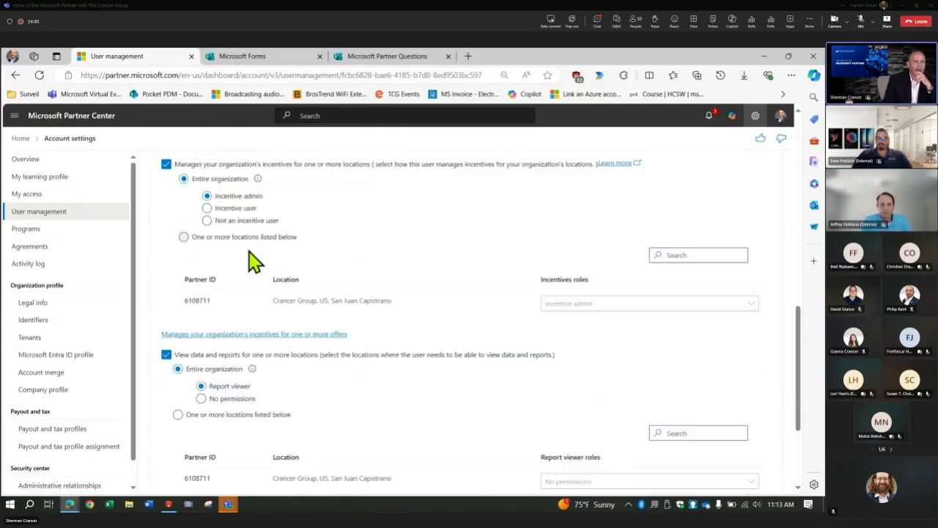
scroll(251, 260, up, 3)
scroll(251, 260, up, 5)
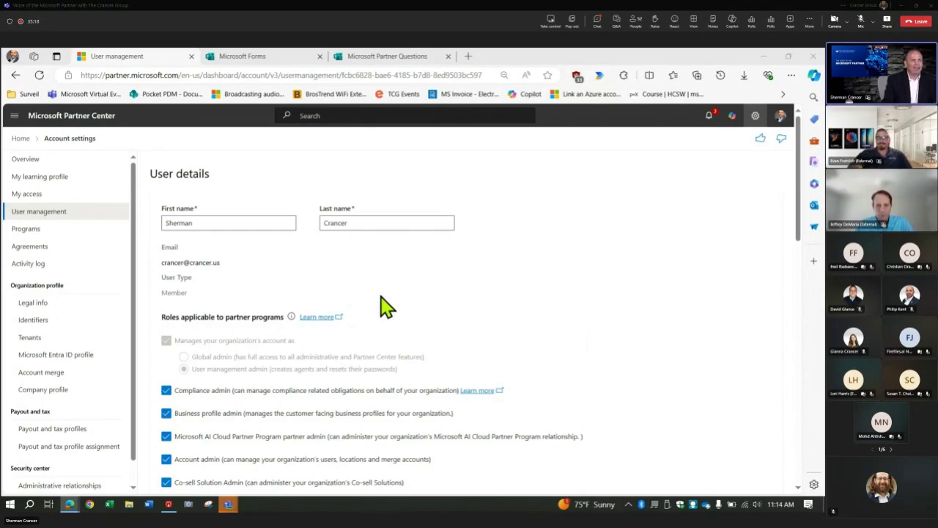
scroll(380, 297, down, 3)
scroll(380, 297, down, 8)
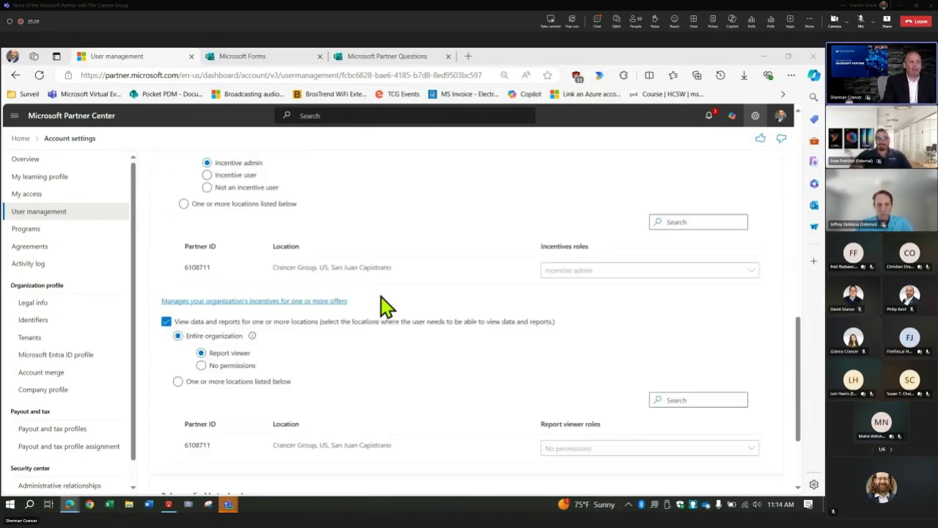
scroll(413, 367, up, 10)
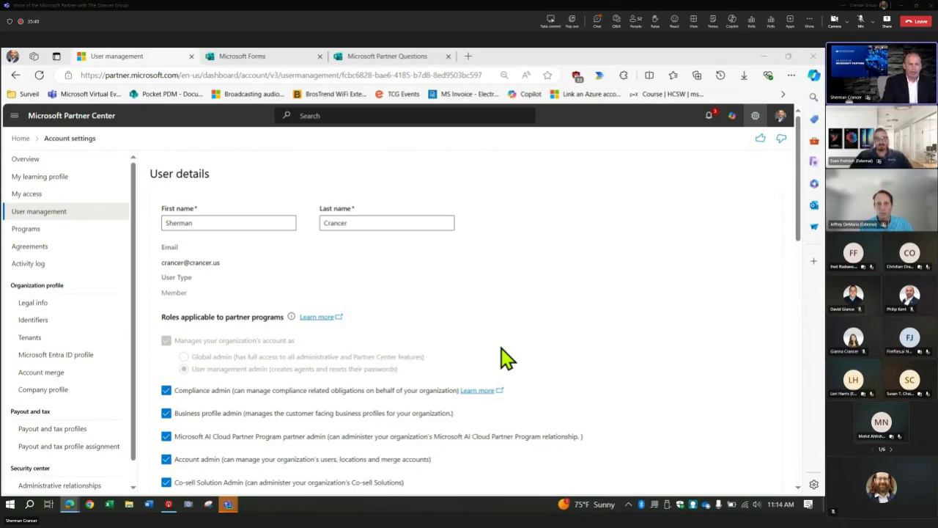
- Return to Home and open the Benefits workspace's Marketing benefits page
click(20, 138)
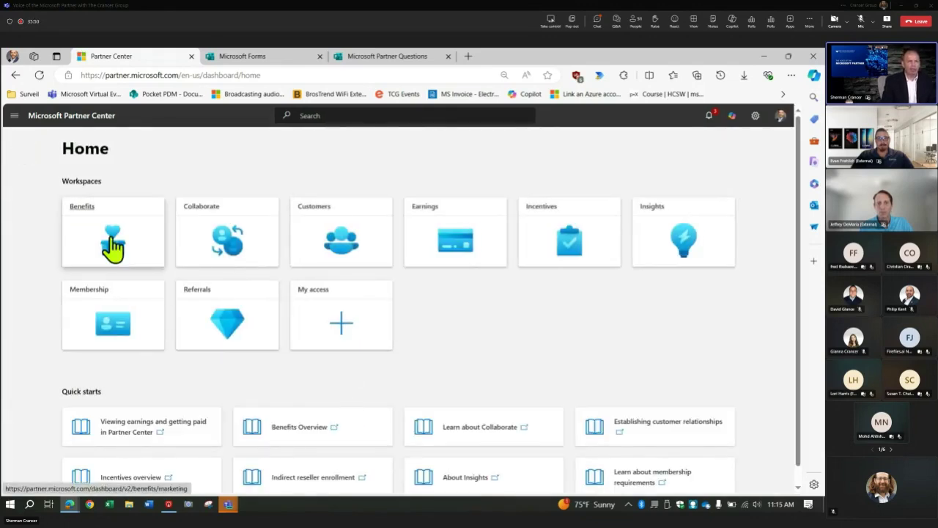
mouse_move(114, 248)
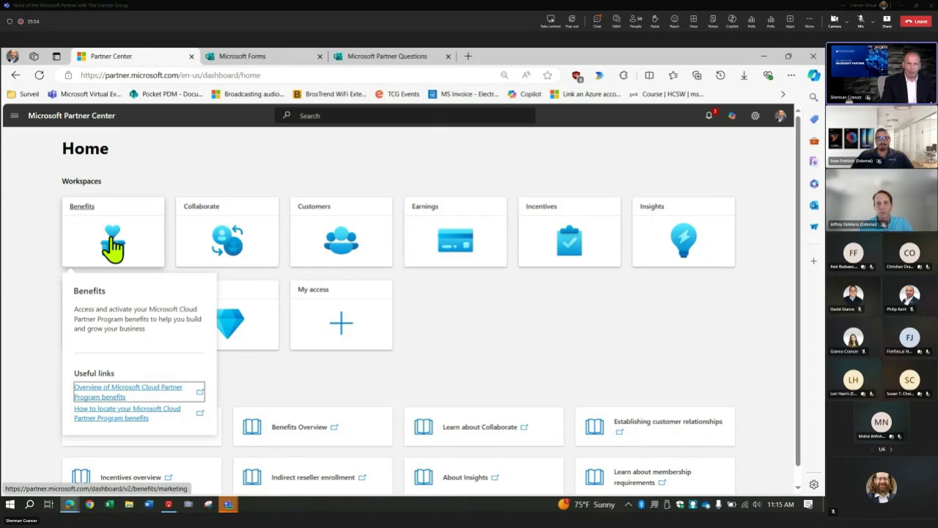
click(114, 248)
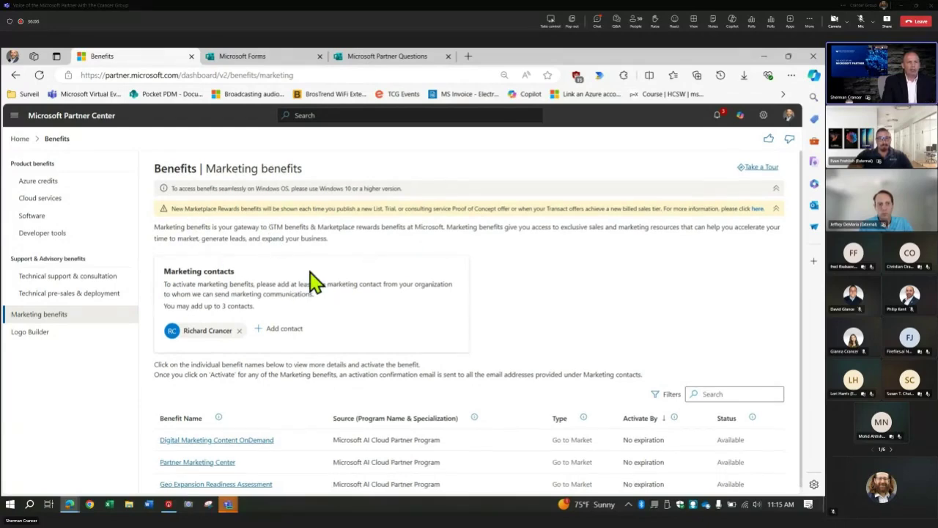
scroll(310, 280, down, 1)
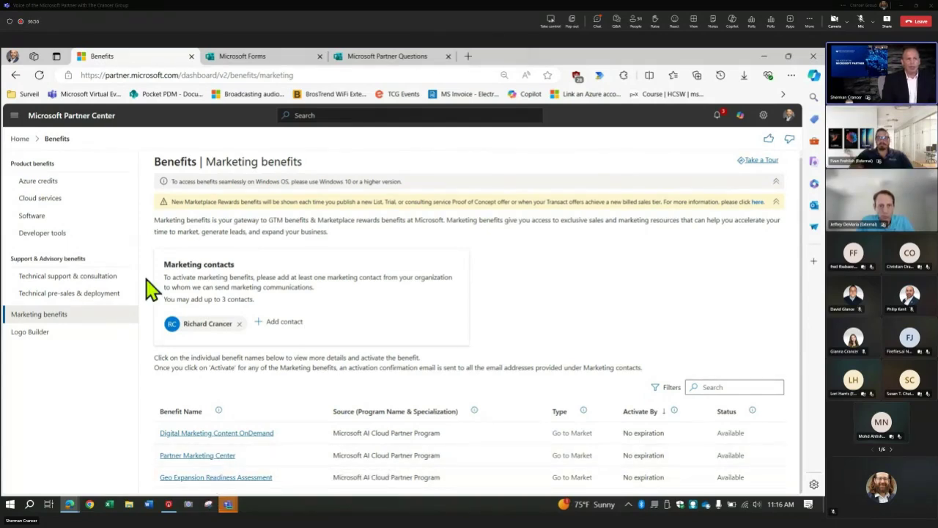
- Show the Azure credits page with its $100 per month Microsoft Azure benefit
click(37, 185)
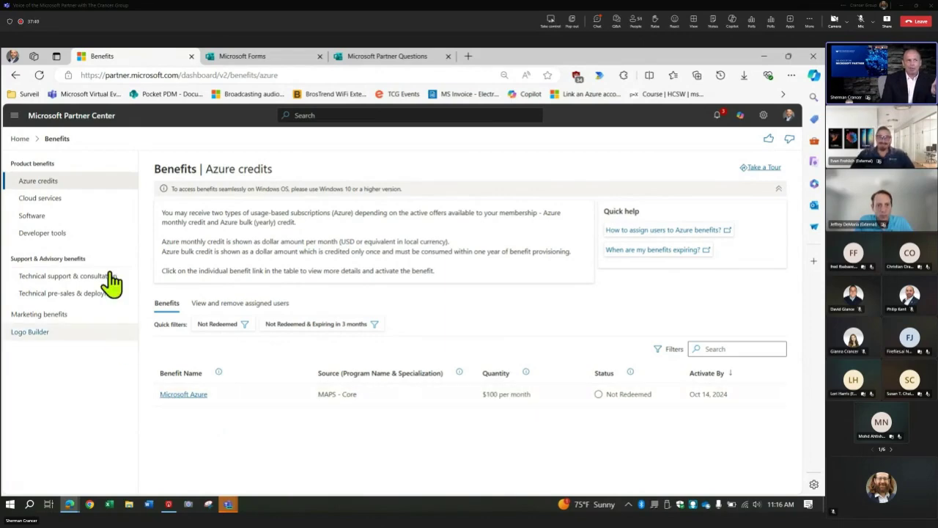
- Browse the Software benefits list, including MAPS - Core Exchange Server Standard 2019
click(32, 219)
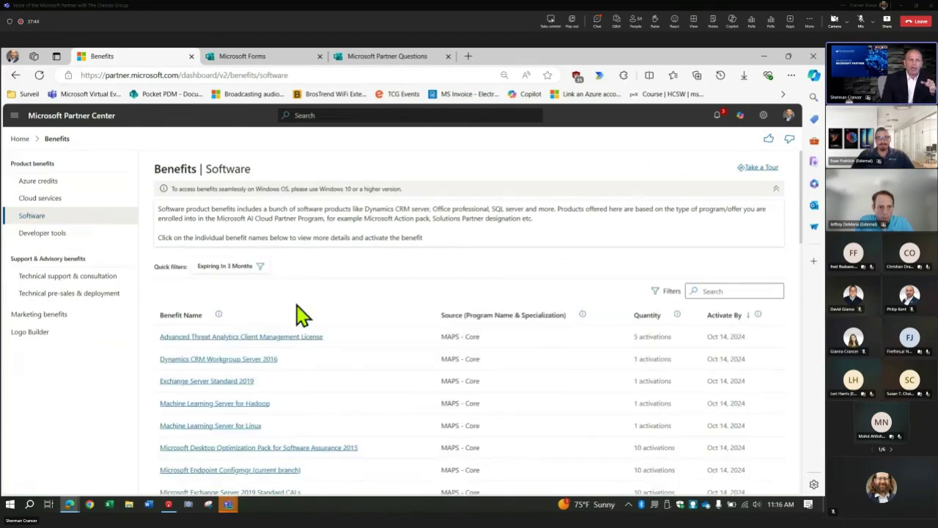
scroll(311, 381, down, 4)
scroll(310, 382, up, 4)
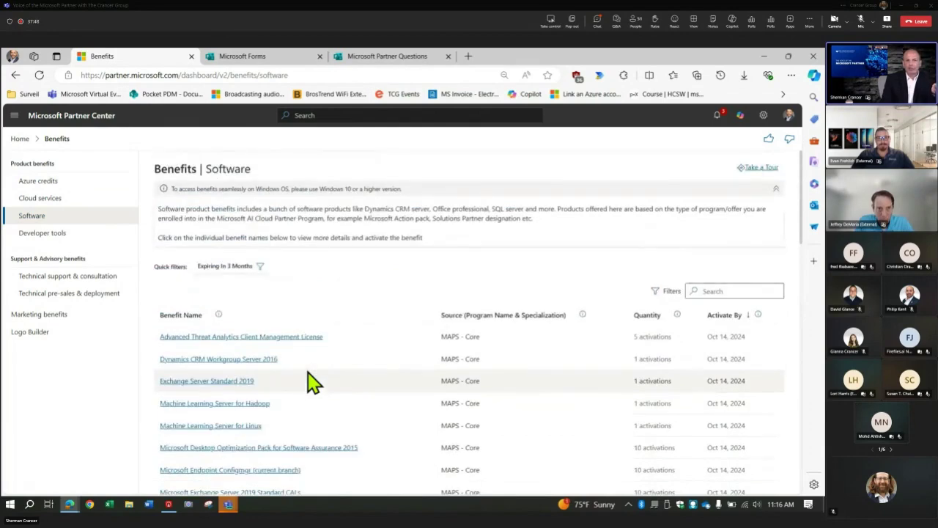
scroll(311, 382, down, 1)
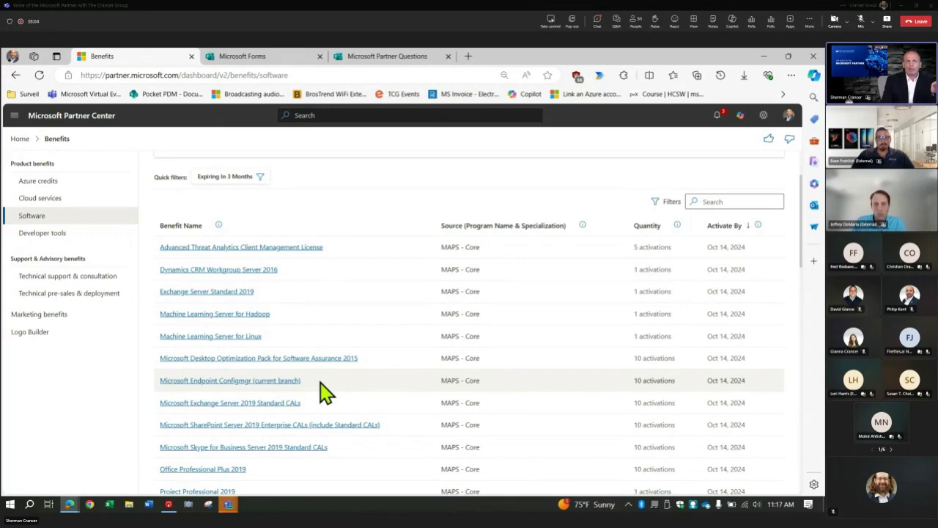
- Go back to the Azure credits benefits page
click(55, 182)
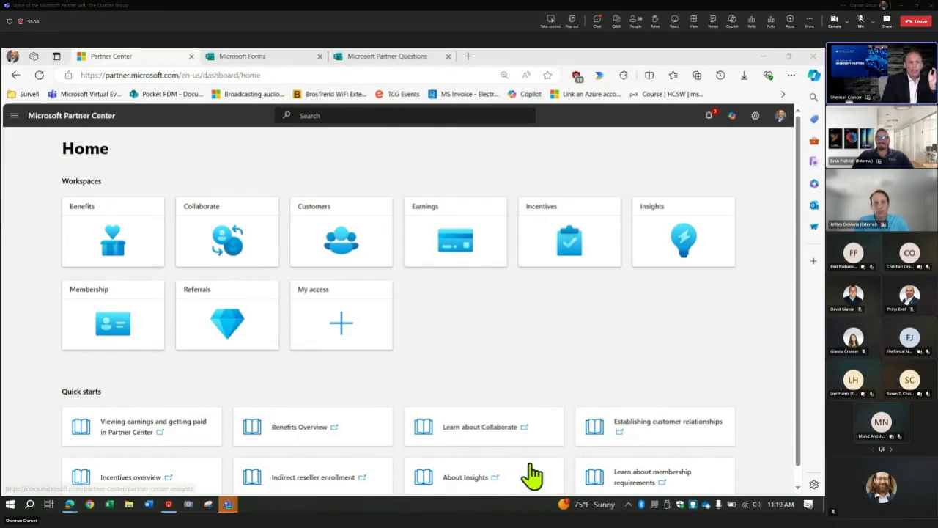
- Open the Customers workspace and export the customer list as Customers.csv
click(372, 242)
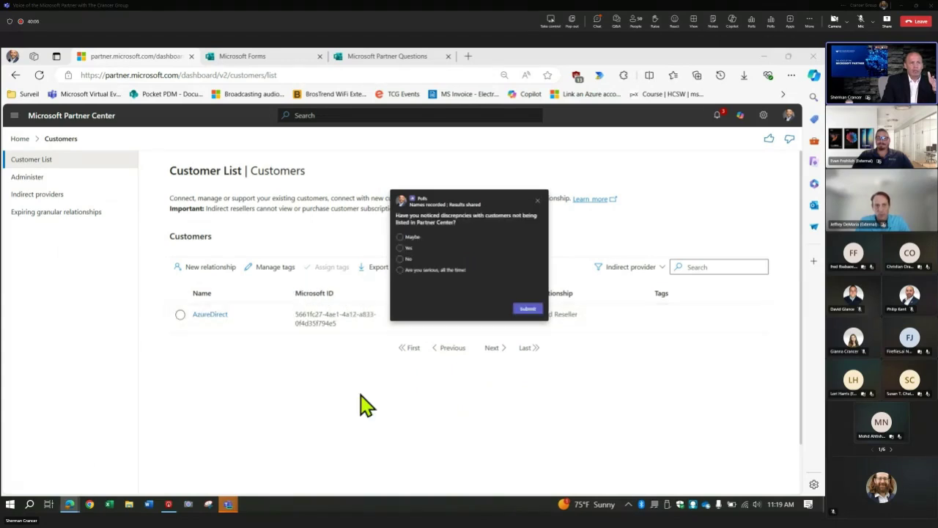
click(372, 273)
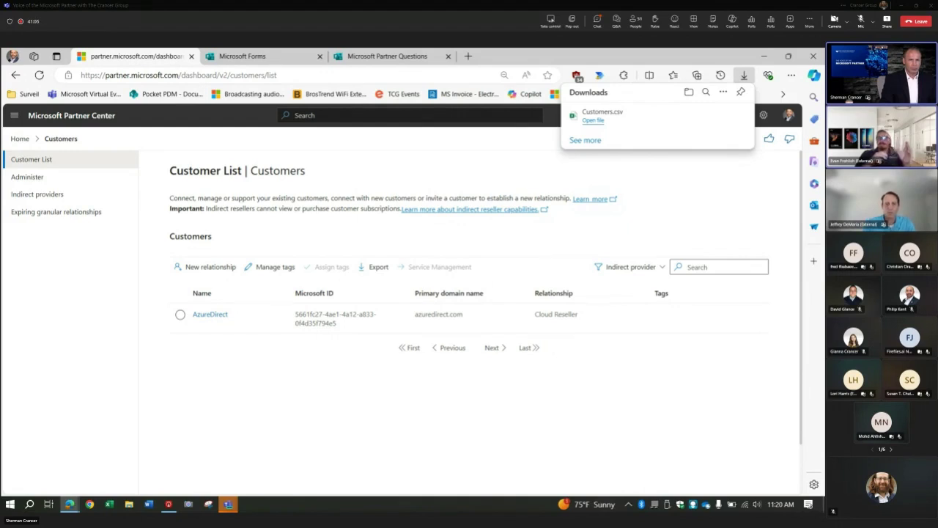
- Close the Customers.csv download notice to reveal the AzureDirect customer list
click(670, 408)
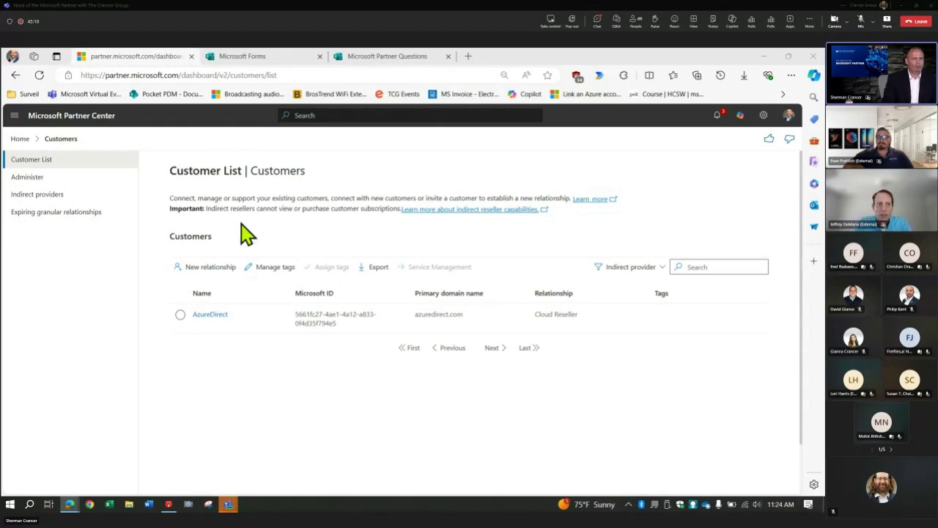
- Start a granular admin relationship request for the AzureDirect customer
click(27, 183)
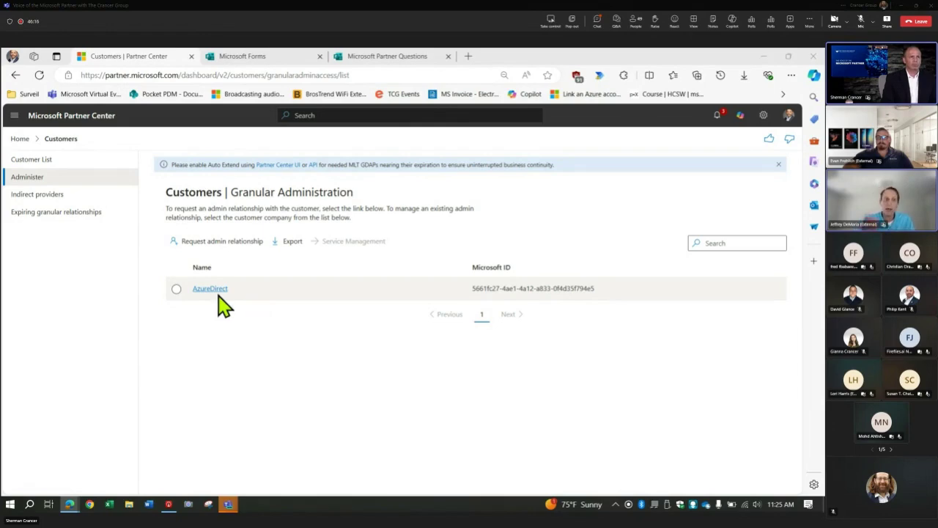
click(208, 245)
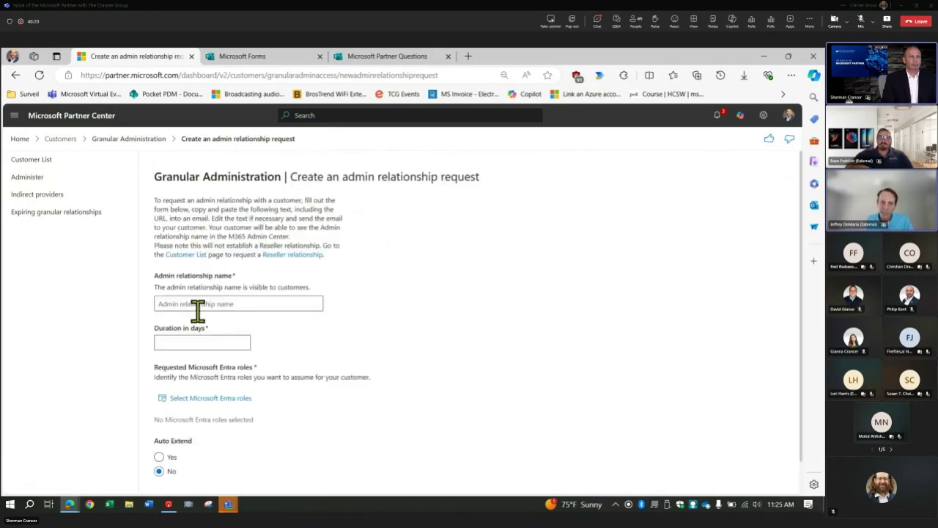
- Enter 'asdfasdf' as the admin relationship name and 11 as the duration in days
click(204, 303)
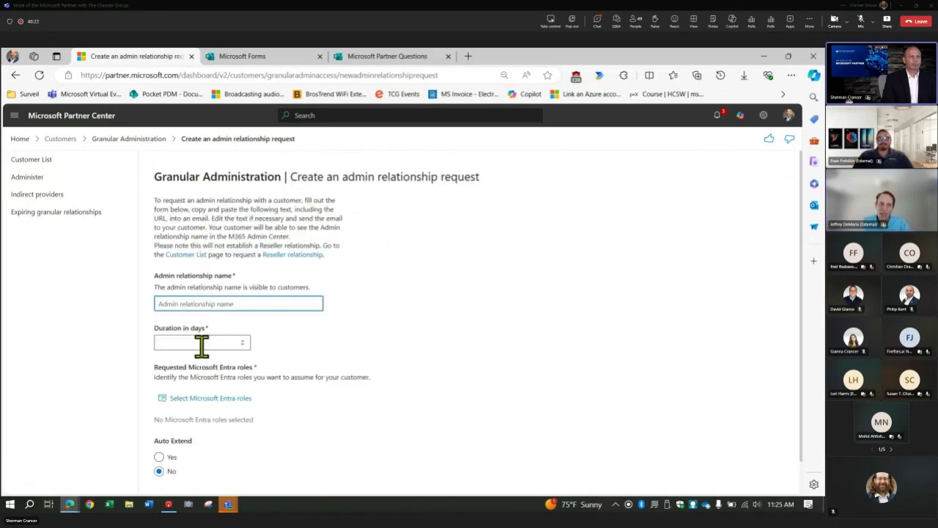
click(205, 355)
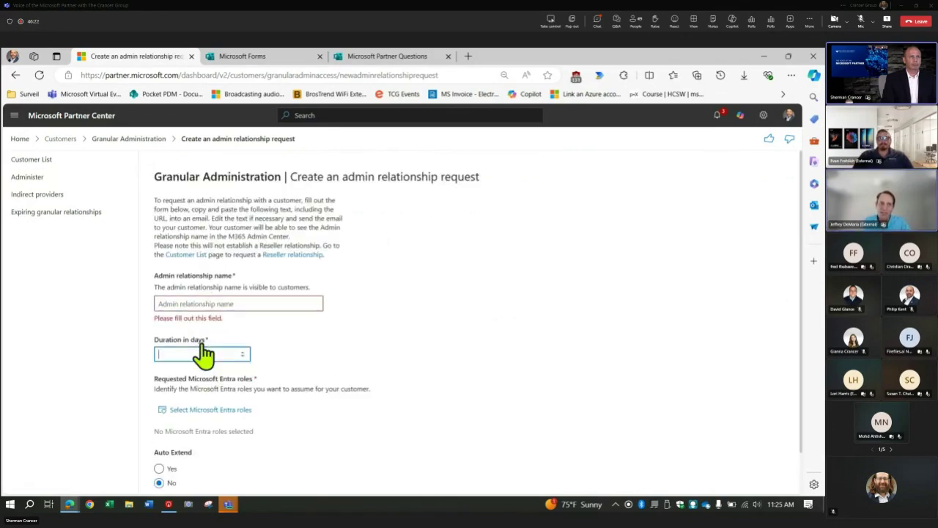
click(249, 309)
text(asdfasdf)
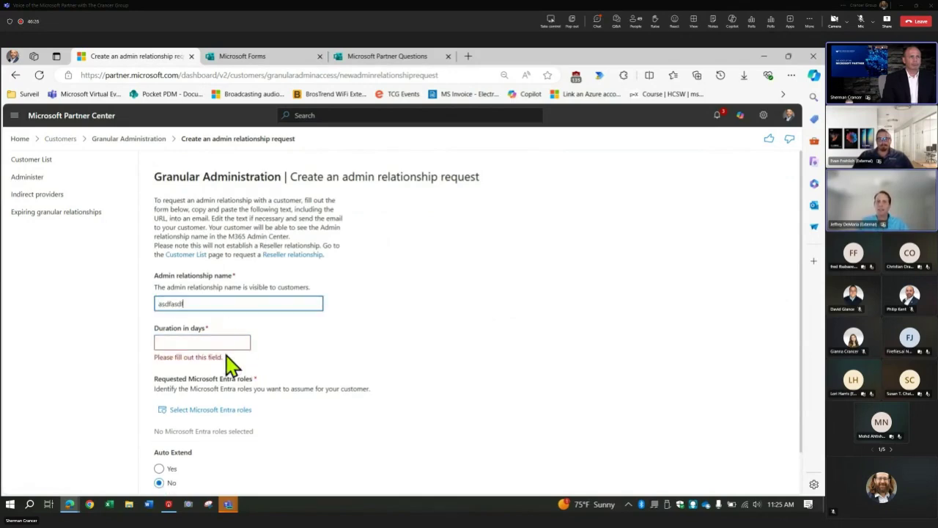
click(247, 341)
text(3)
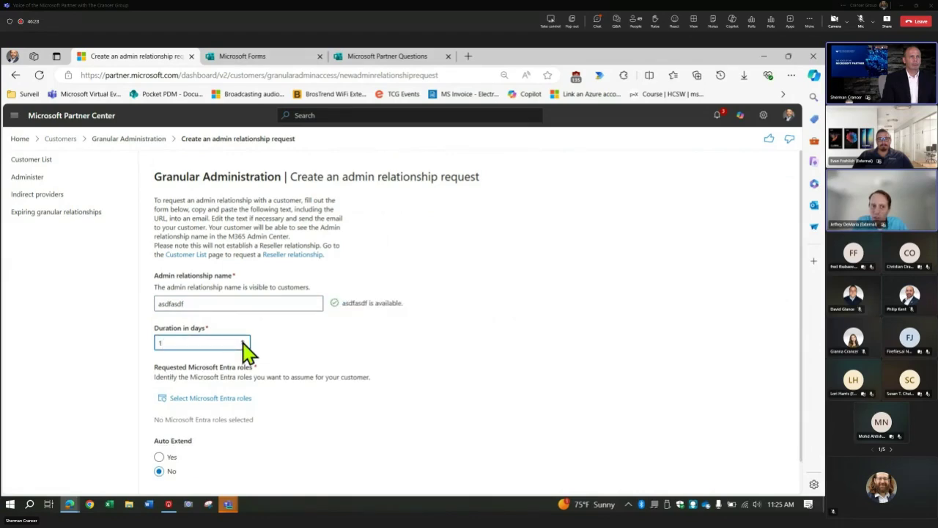
key(BackSpace)
text(11)
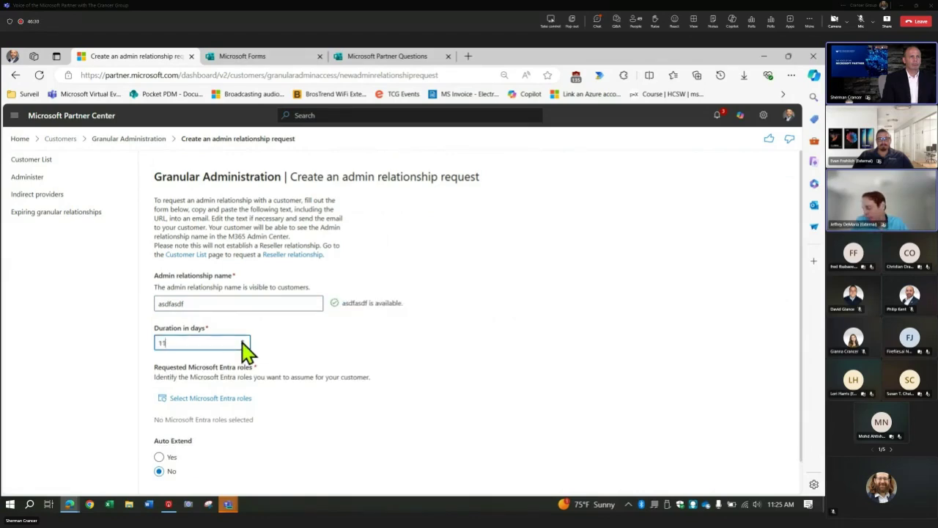
- Set Auto Extend to Yes and bring up the Microsoft Entra roles list
scroll(294, 379, down, 1)
click(165, 422)
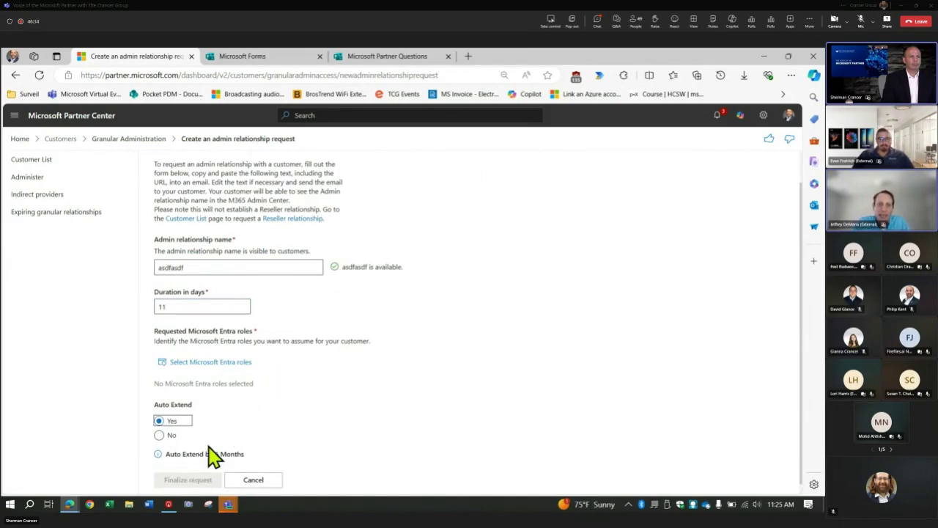
scroll(330, 376, down, 1)
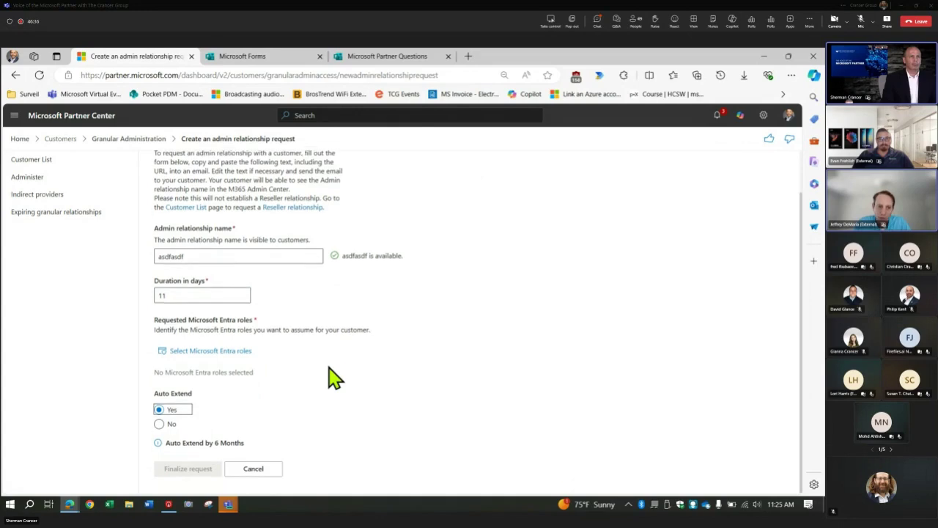
click(223, 351)
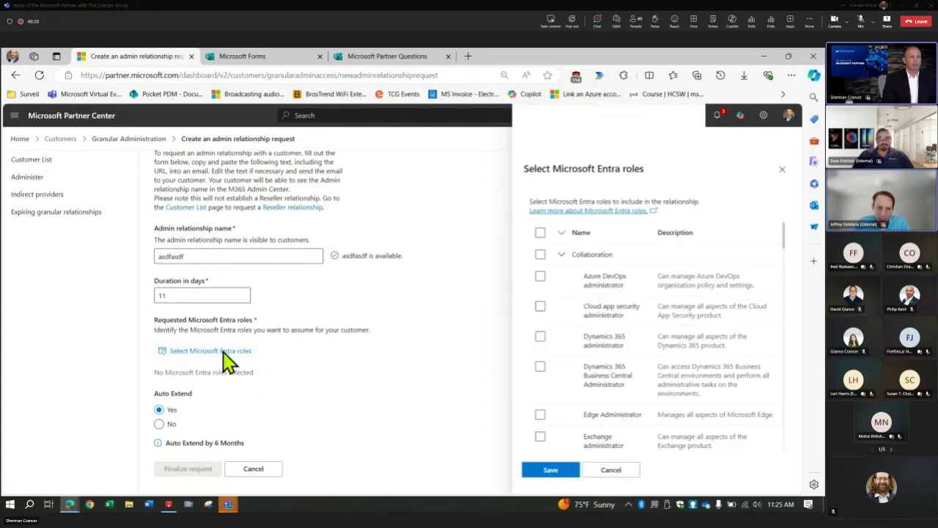
- Add the Azure DevOps administrator and Cloud app security administrator roles to the request
click(543, 277)
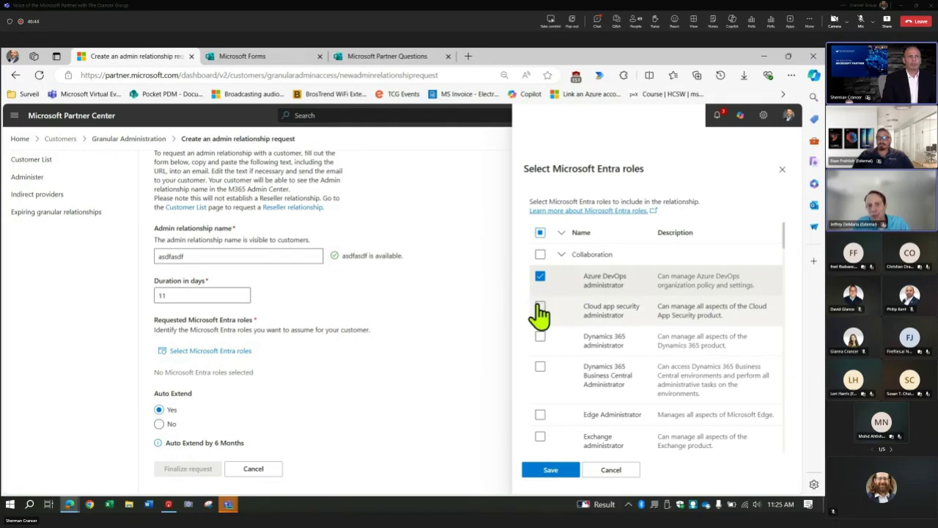
click(540, 306)
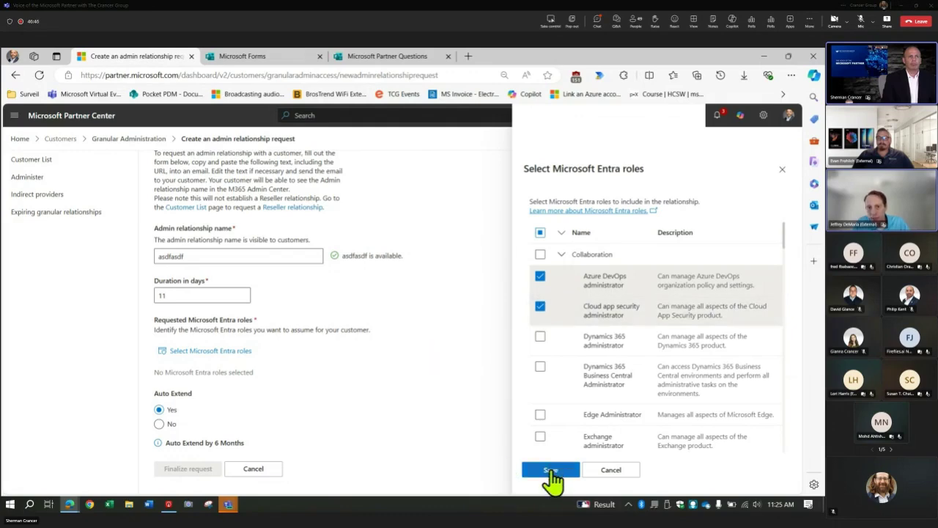
click(553, 470)
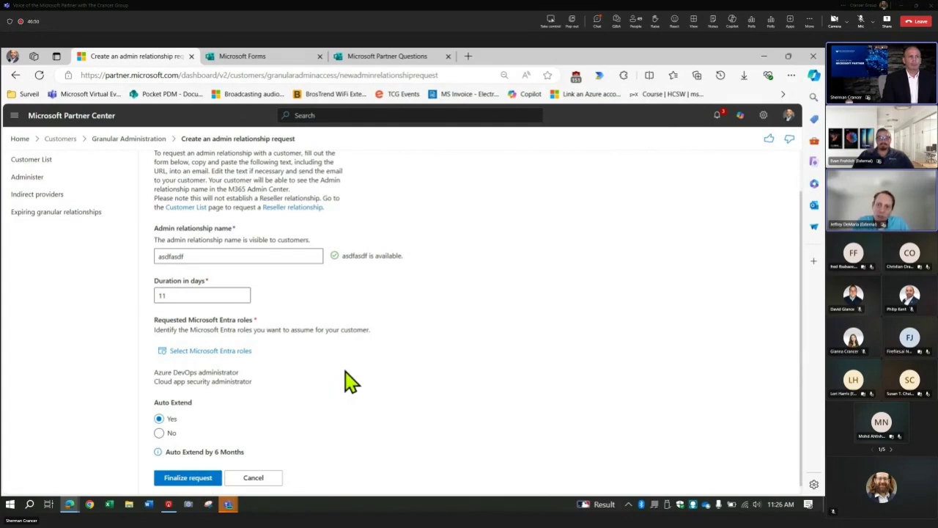
- Change the duration to 365 days, then cancel the admin relationship request
scroll(345, 381, up, 1)
scroll(304, 383, down, 1)
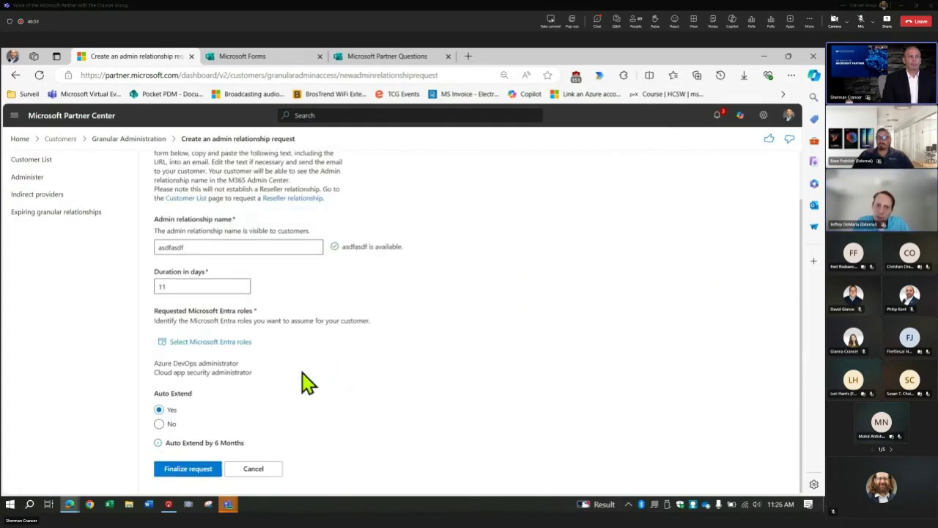
double_click(187, 287)
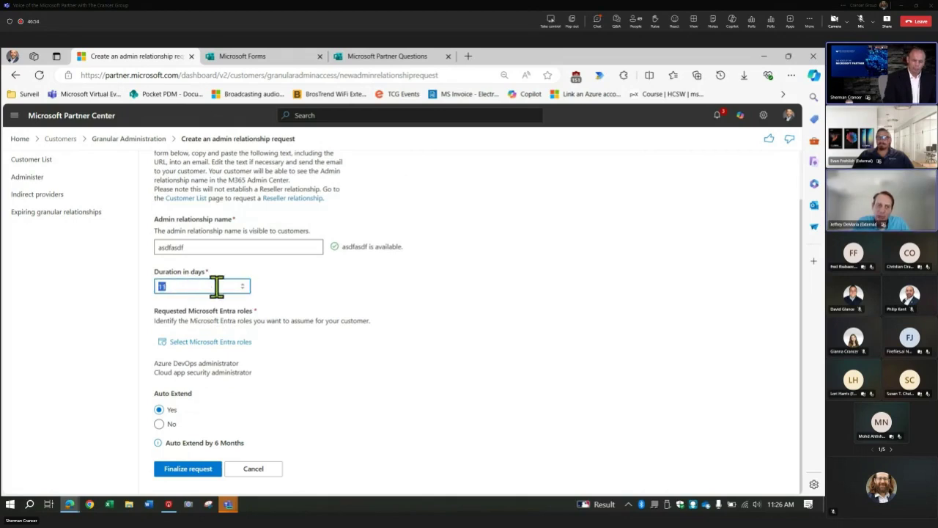
text(365)
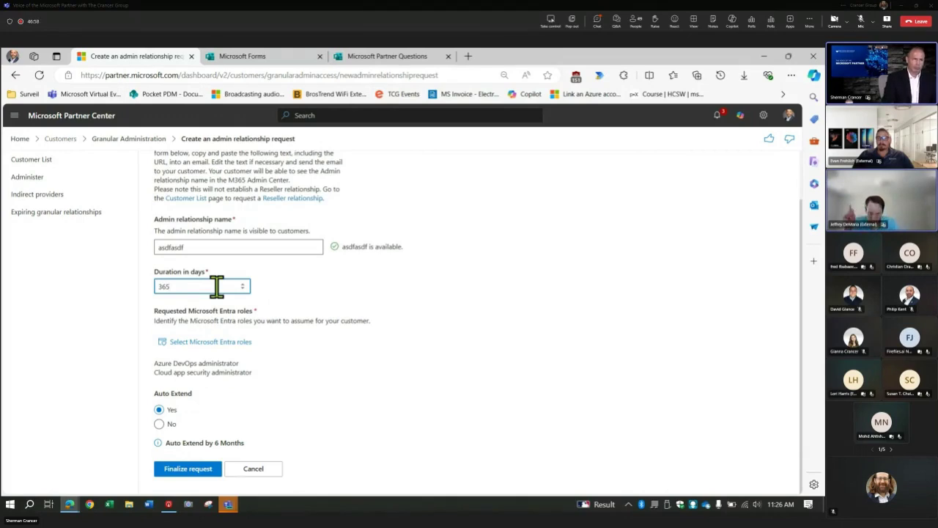
click(272, 299)
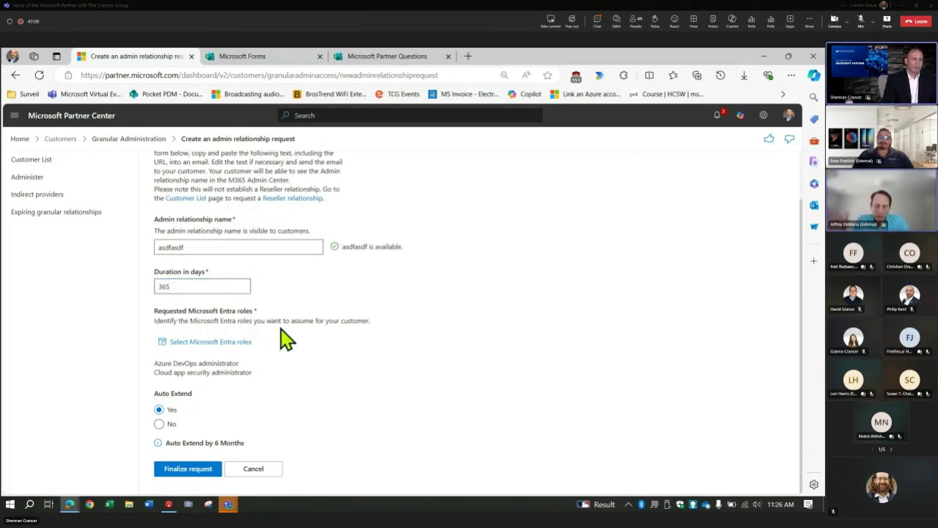
click(256, 473)
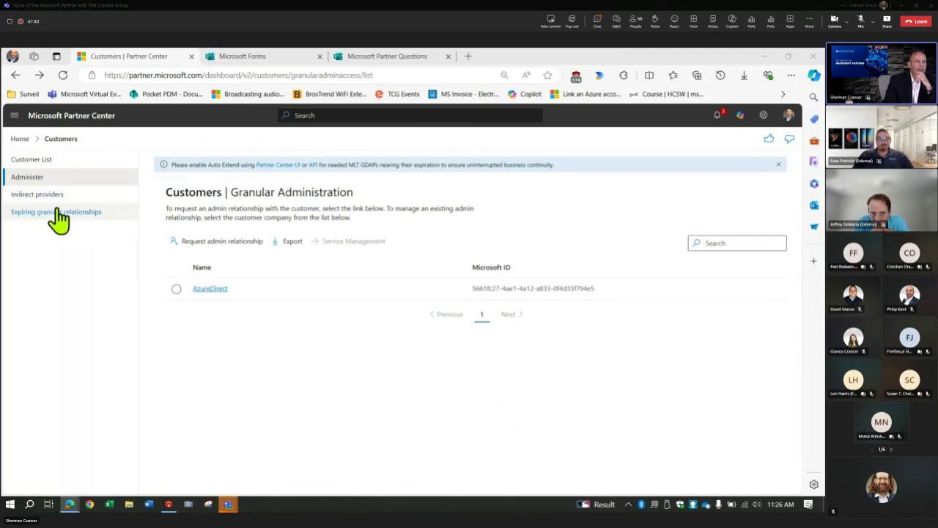
- Return to the Partner Center home page and open the Earnings workspace
click(17, 141)
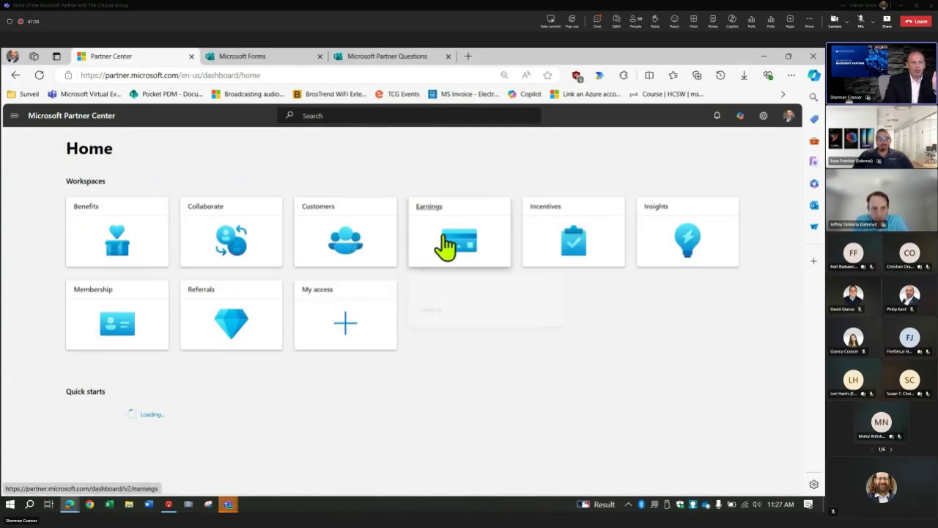
mouse_move(459, 248)
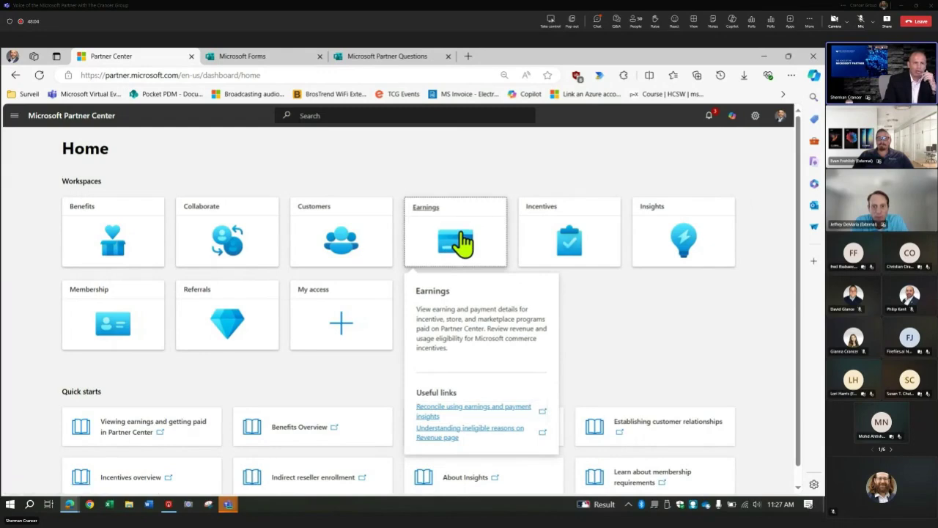
click(461, 236)
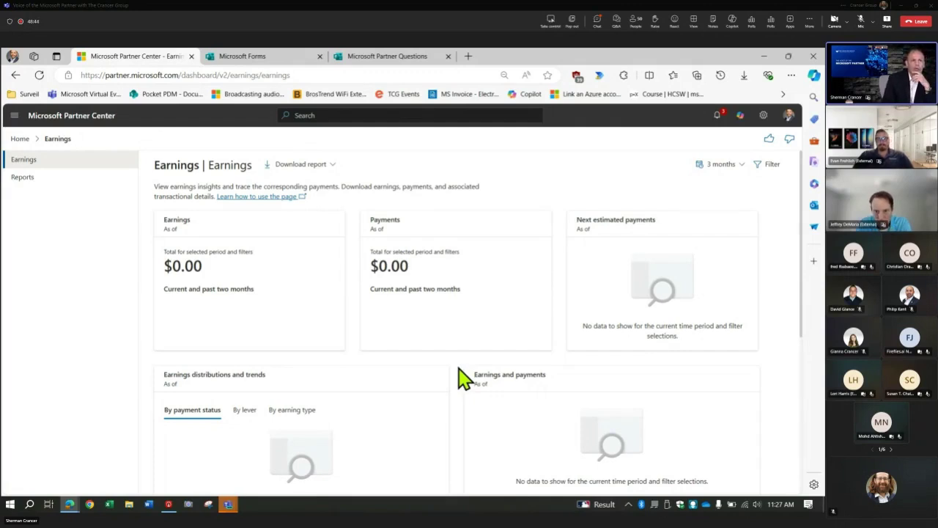
- Change the earnings time period from 3 months to 12 months
click(727, 169)
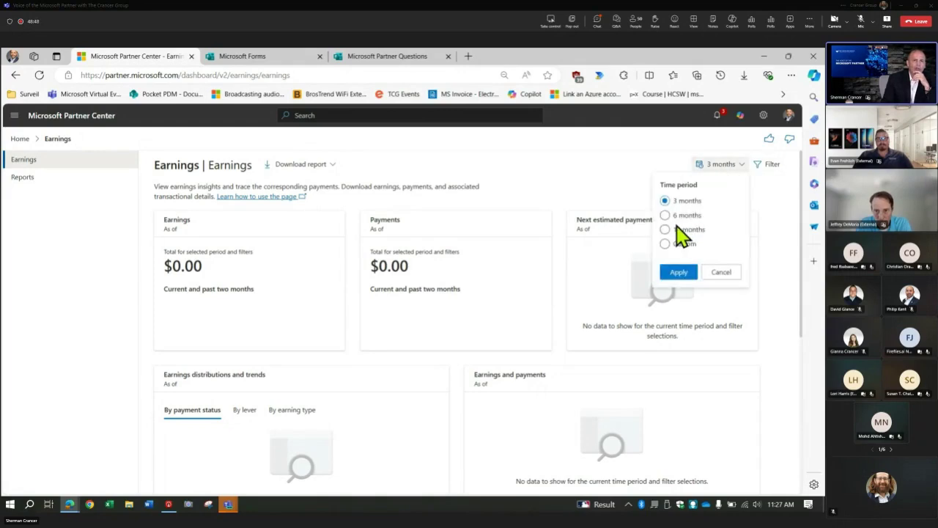
click(666, 230)
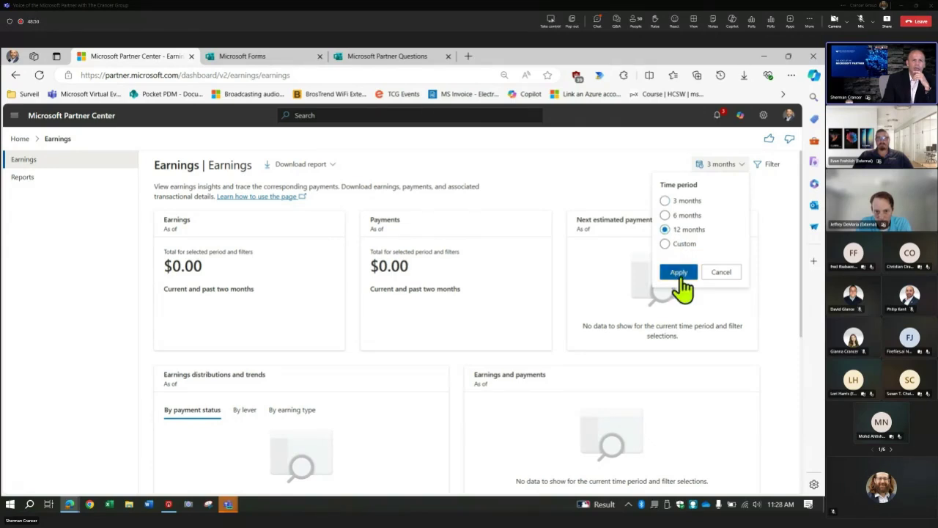
click(679, 271)
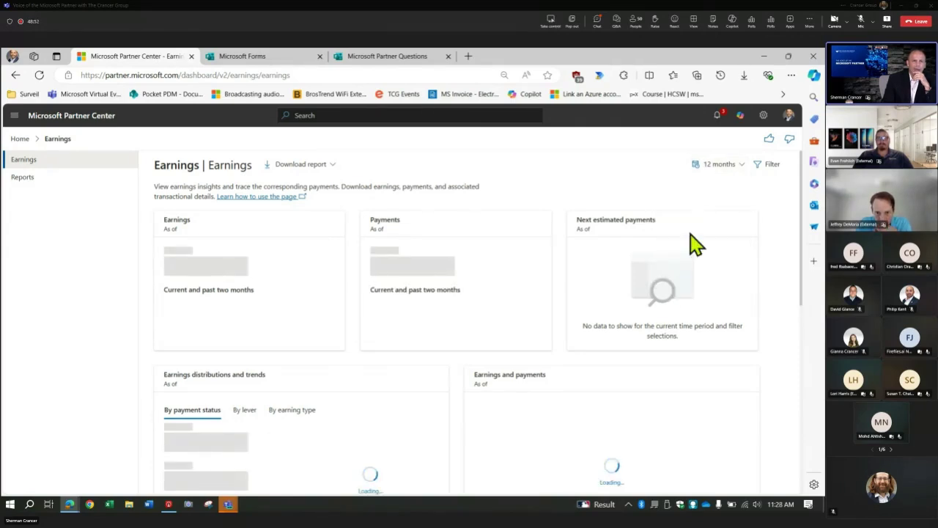
- Check the empty filter panel, then show earnings distribution By lever
click(772, 166)
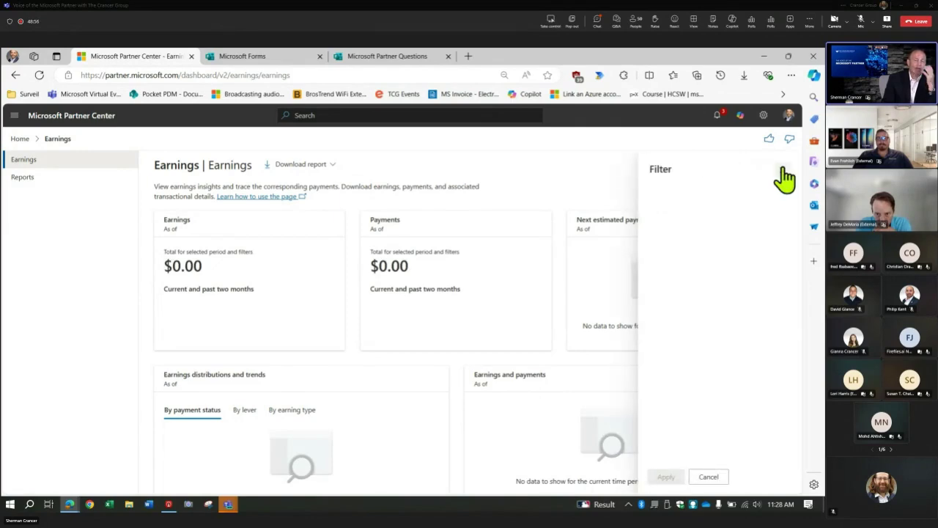
click(784, 171)
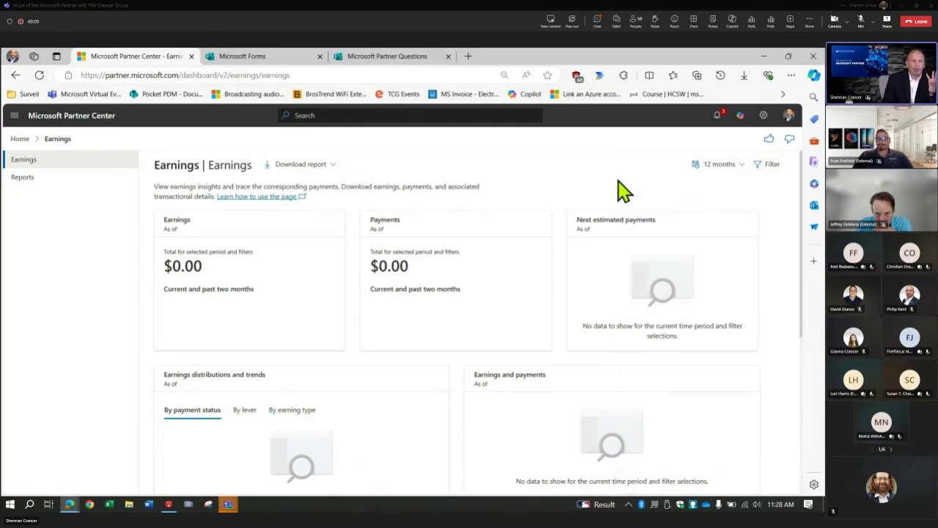
scroll(558, 202, down, 1)
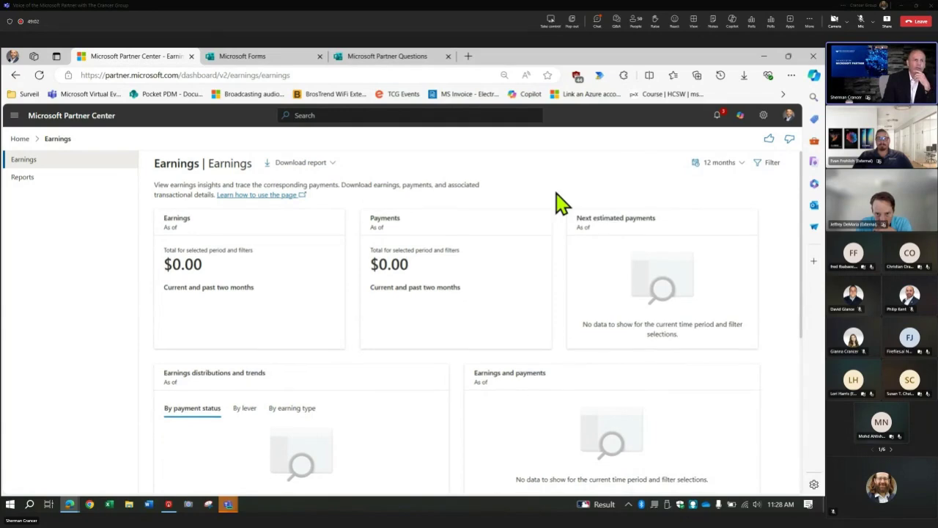
scroll(558, 203, down, 1)
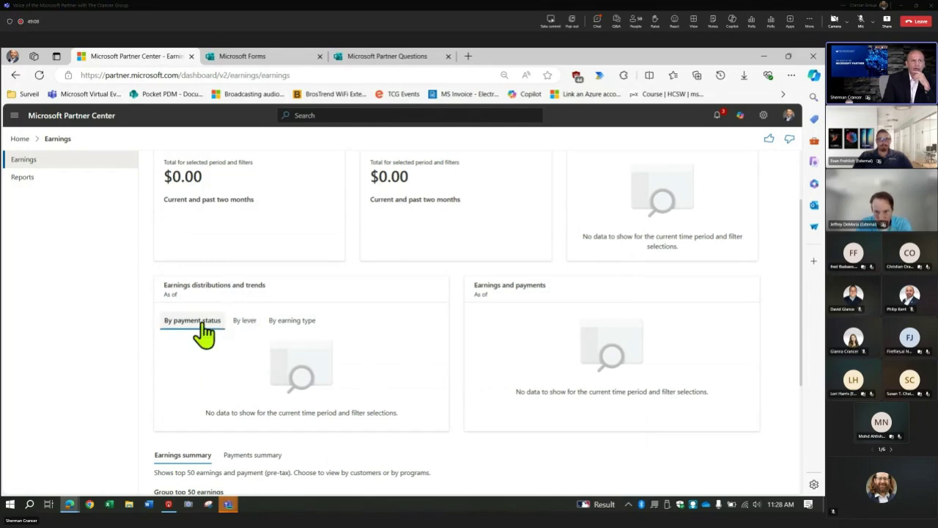
click(244, 322)
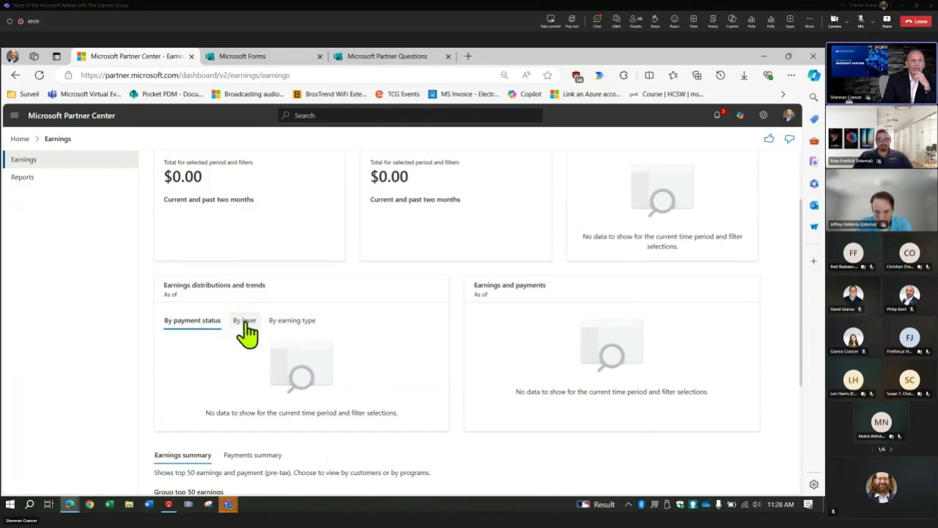
- View the By earning type distribution, then switch back to By payment status
click(290, 324)
click(198, 325)
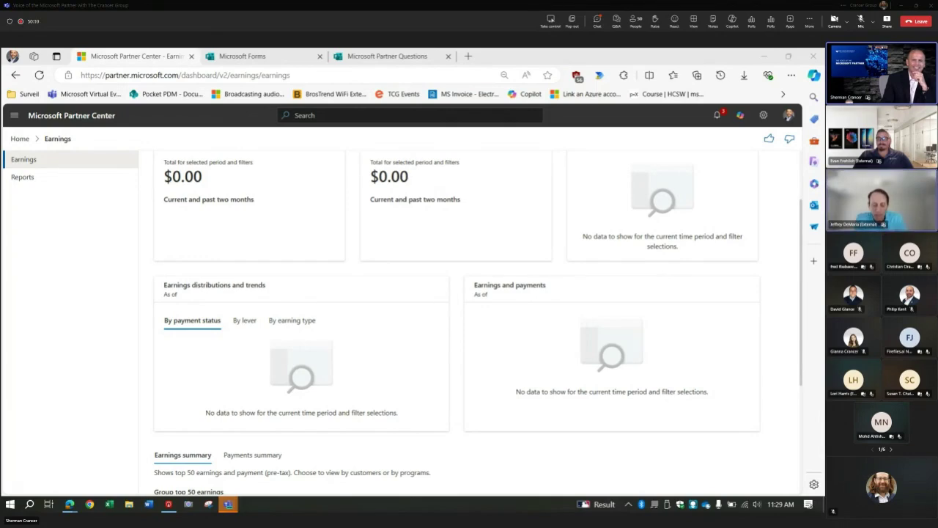
click(891, 450)
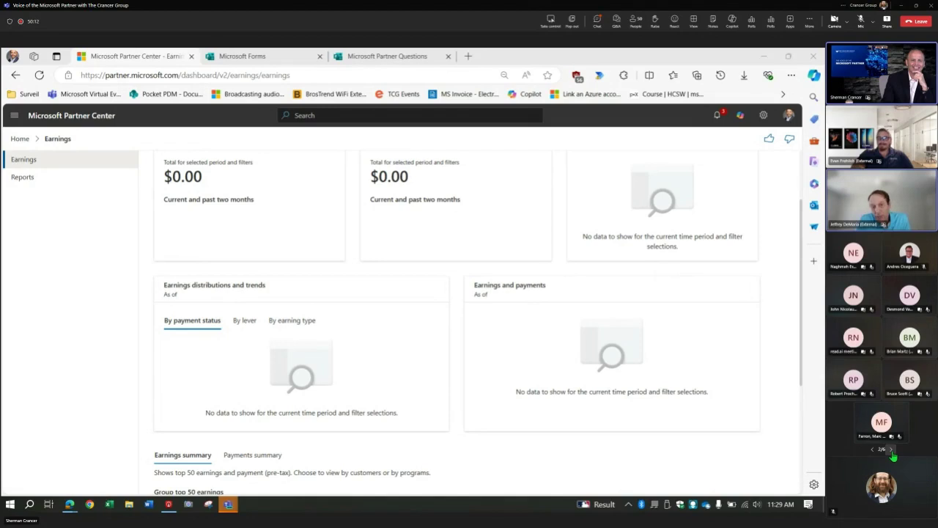
click(891, 451)
click(891, 450)
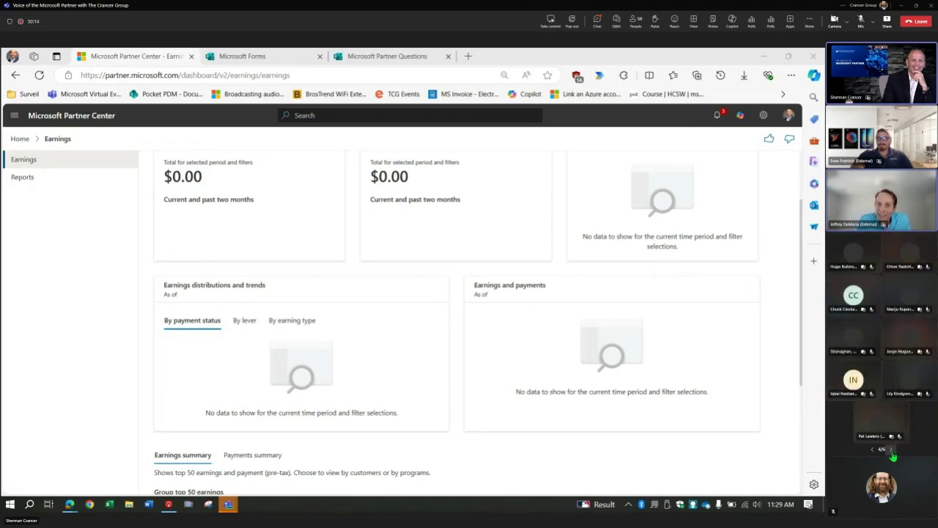
click(891, 450)
click(891, 450)
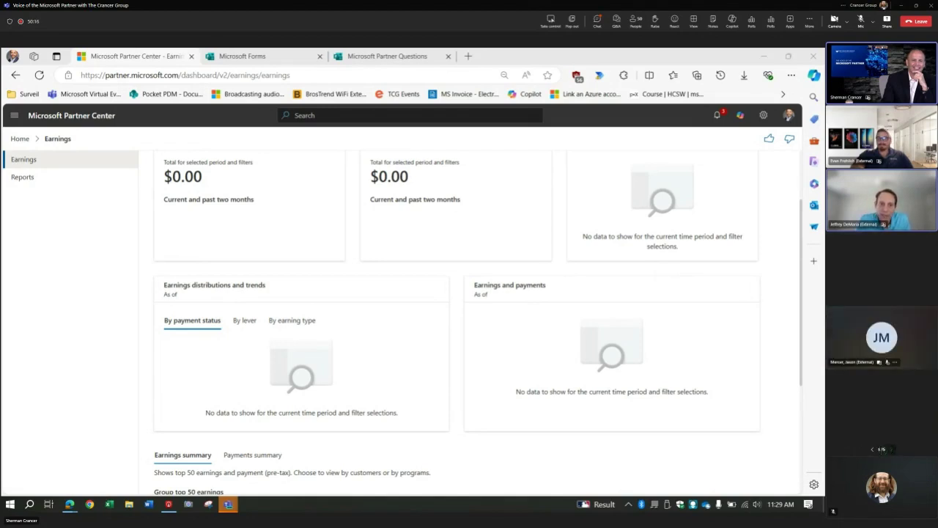
click(873, 450)
click(873, 449)
click(873, 450)
click(872, 451)
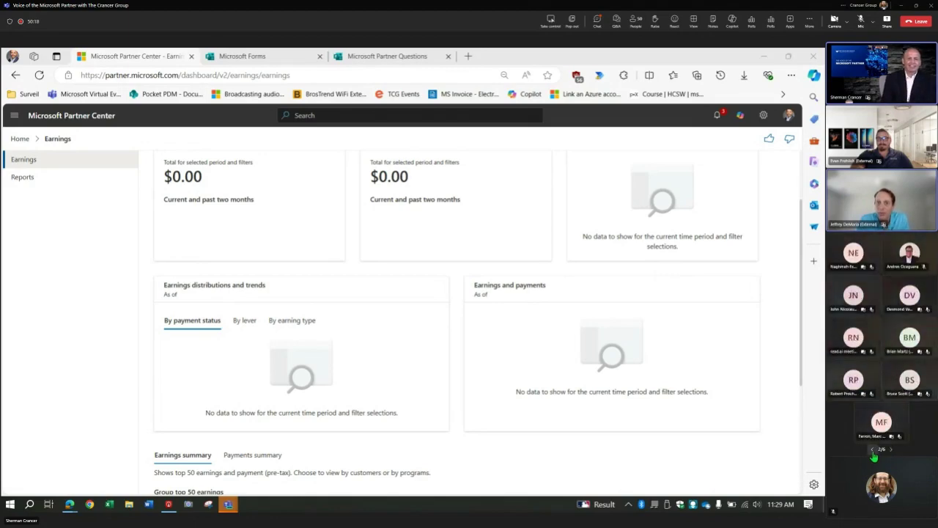
click(872, 451)
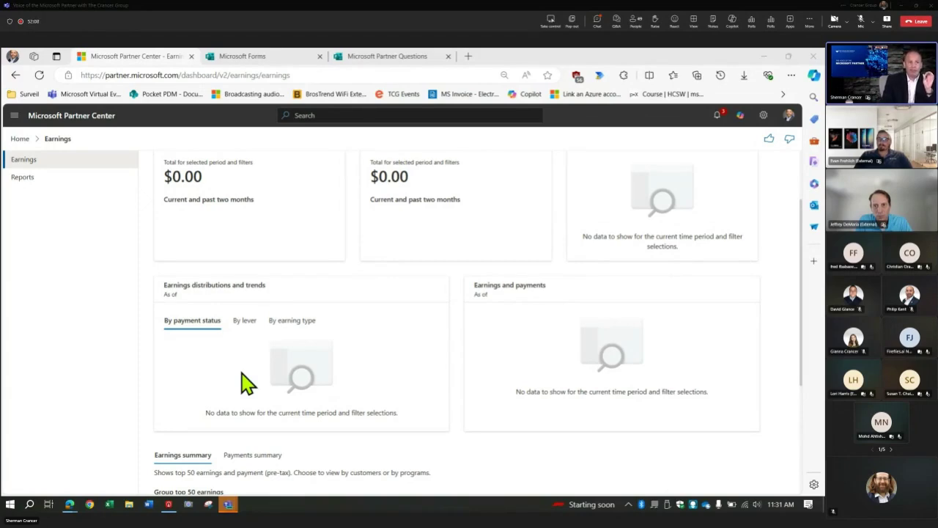
- Download the Earnings - Default report from the top of the Earnings page
scroll(289, 352, up, 3)
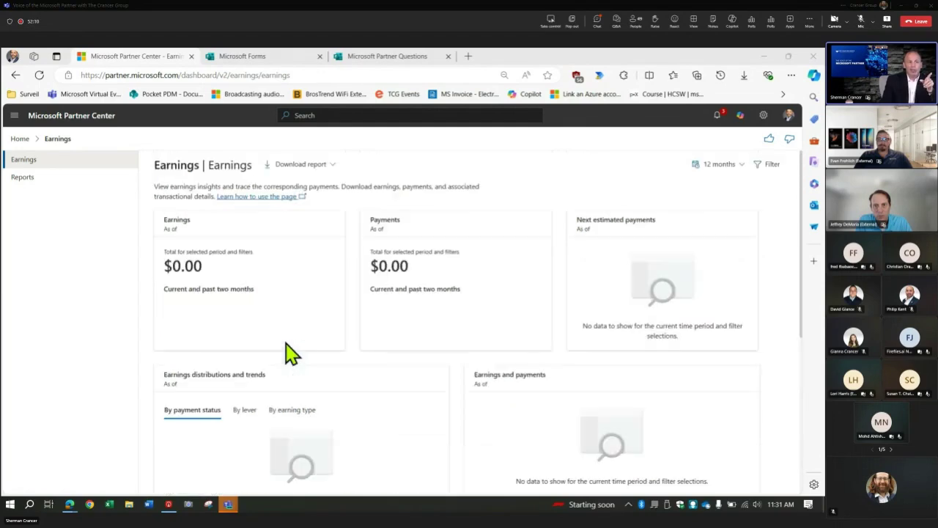
click(304, 165)
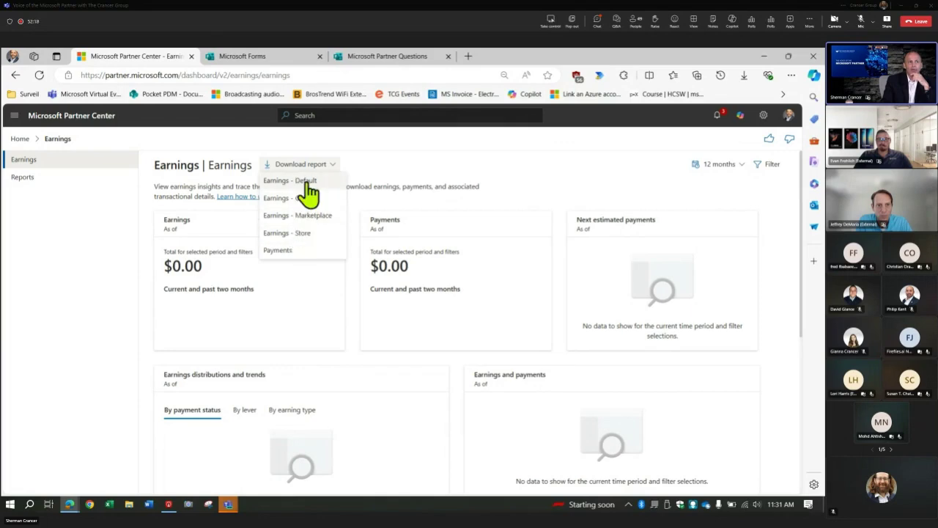
click(308, 184)
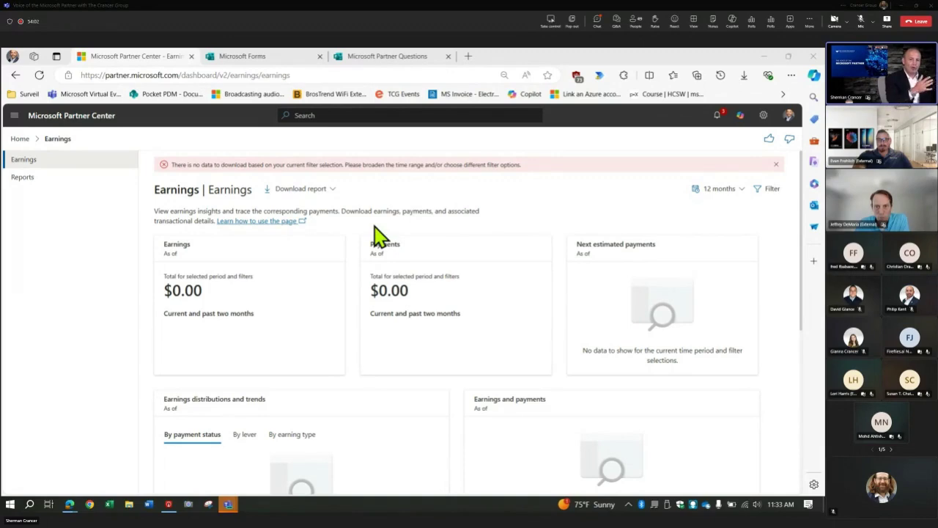
- Go back to the Partner Center home page and open the Incentives workspace
click(20, 139)
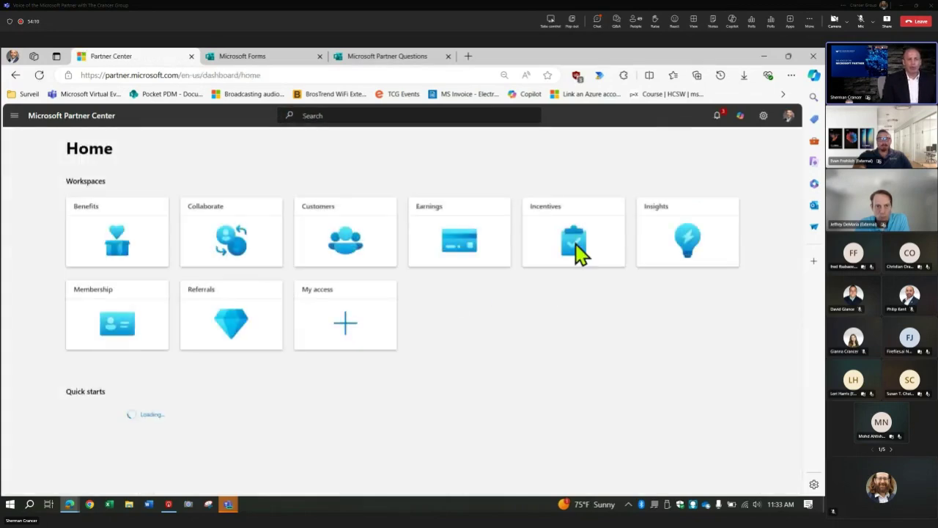
mouse_move(576, 250)
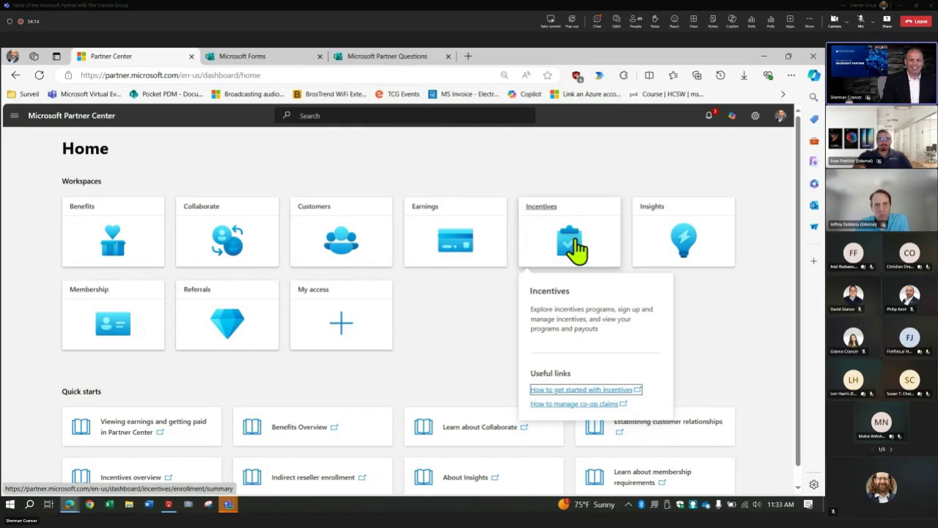
click(575, 249)
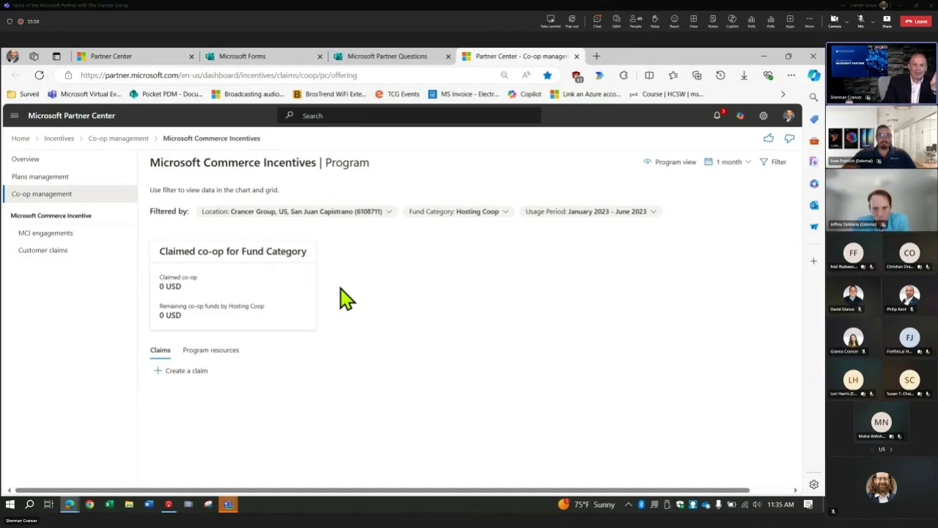
- Set the Fund Category filter to Default non surface funds
click(467, 228)
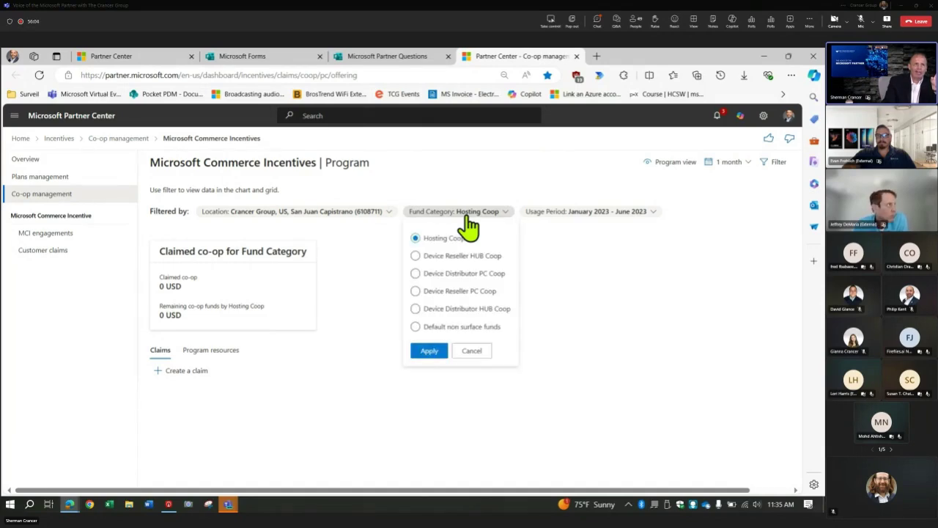
click(455, 329)
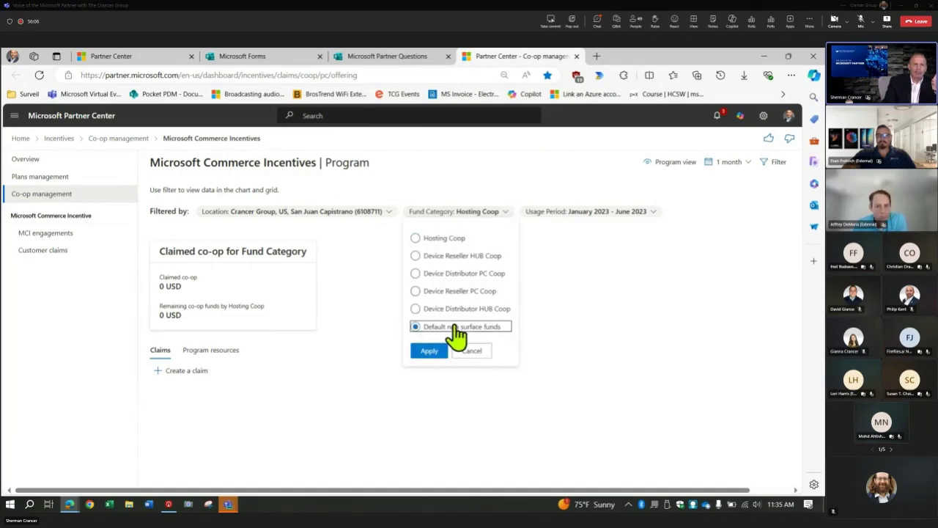
click(429, 351)
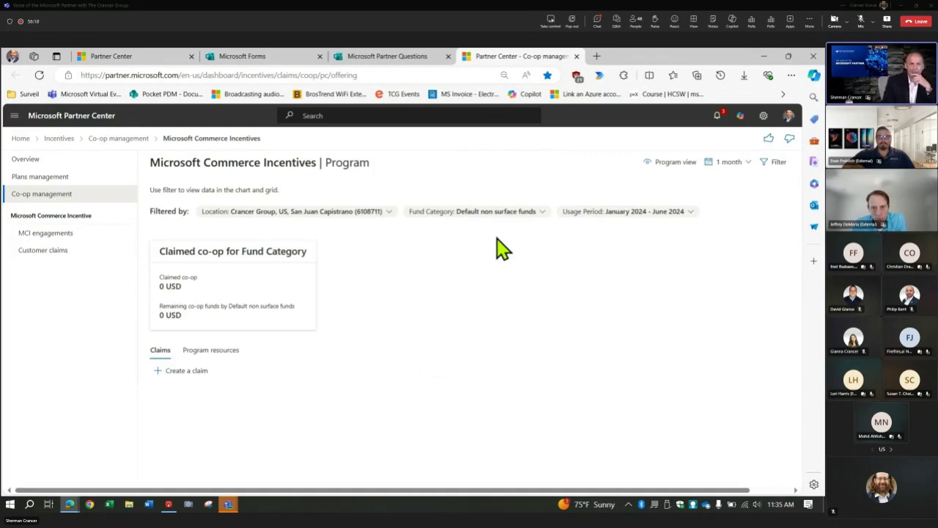
- Apply the January 2024 - June 2024 usage period, then go to the Incentives Overview
click(585, 214)
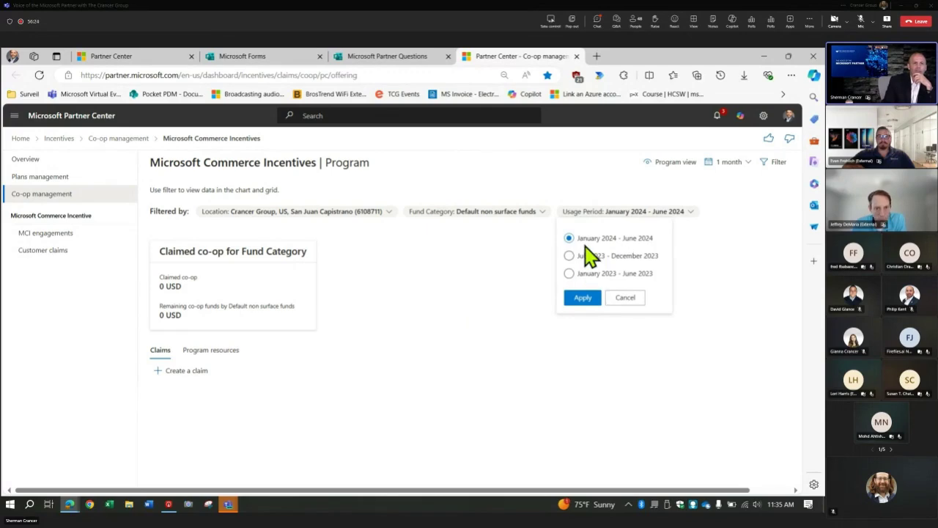
click(584, 298)
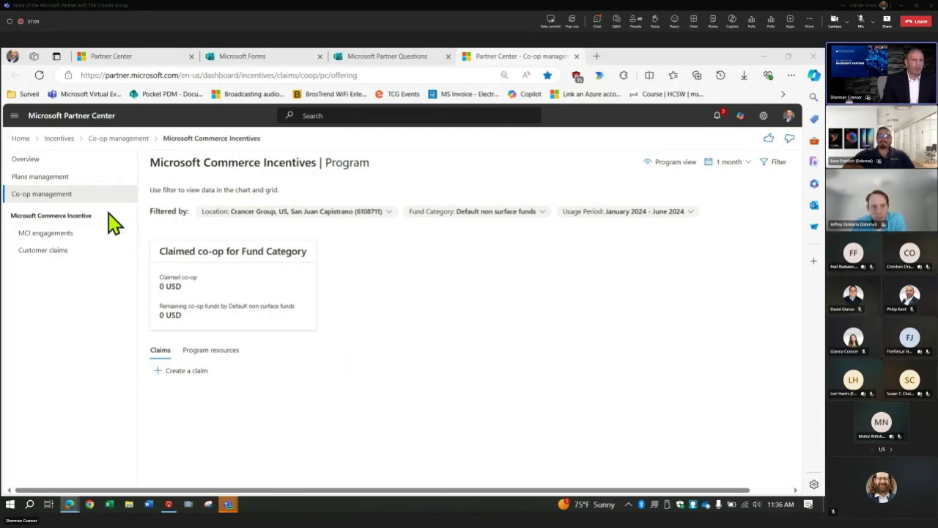
click(33, 164)
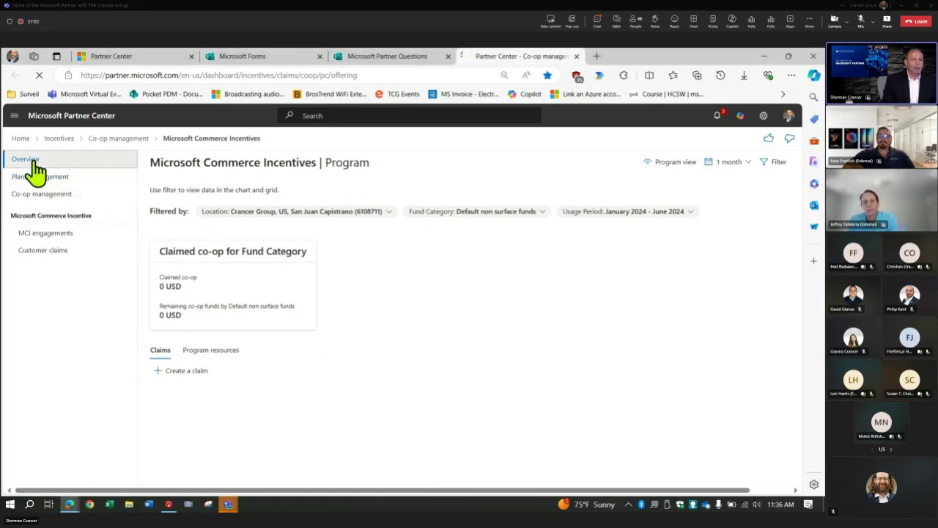
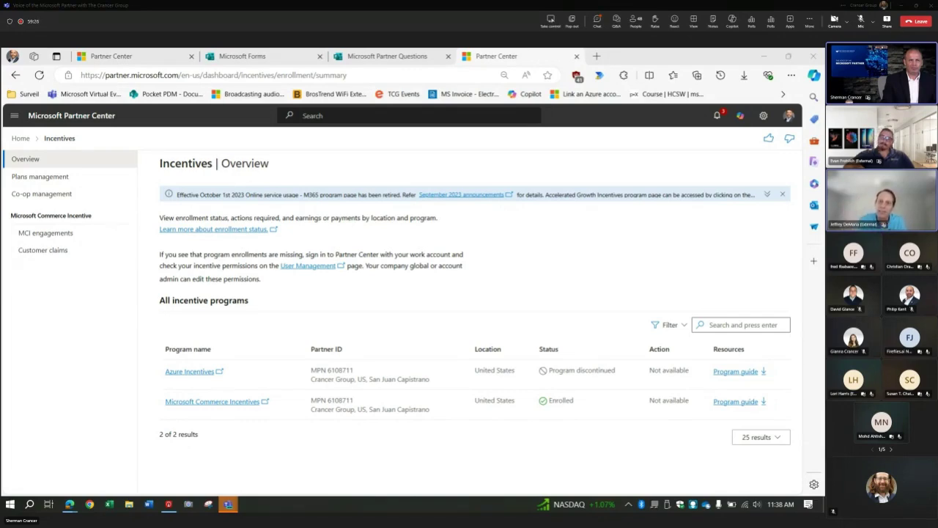
- Show the MCI engagements list and scroll to the three Indirect Provider Modern Work And Security engagements
click(46, 235)
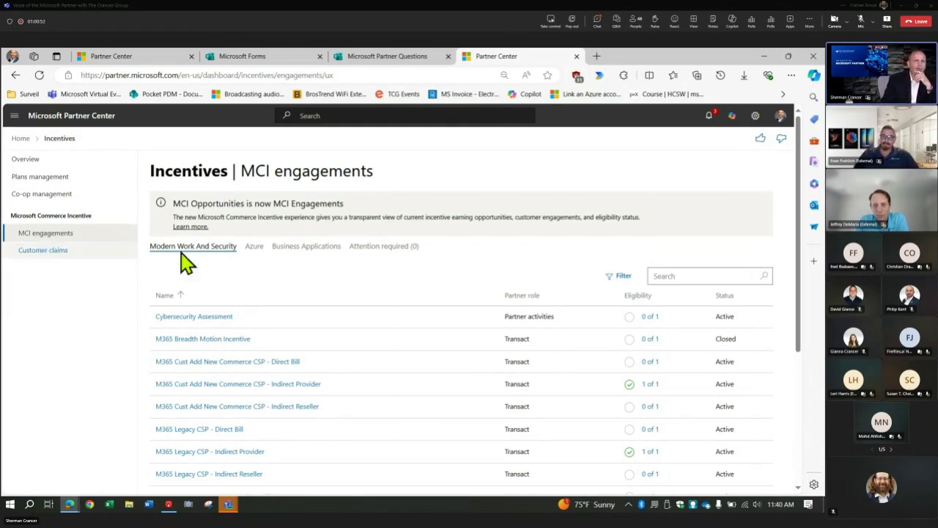
scroll(320, 285, down, 2)
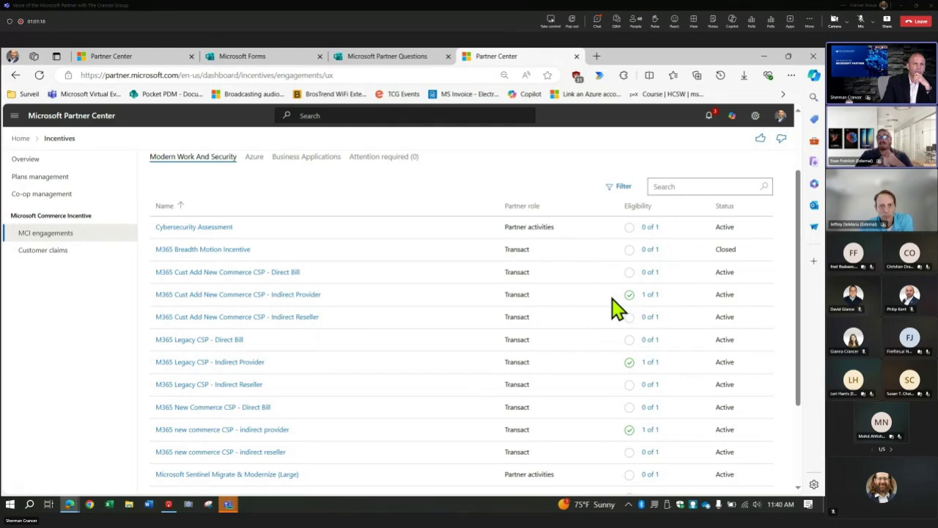
click(268, 294)
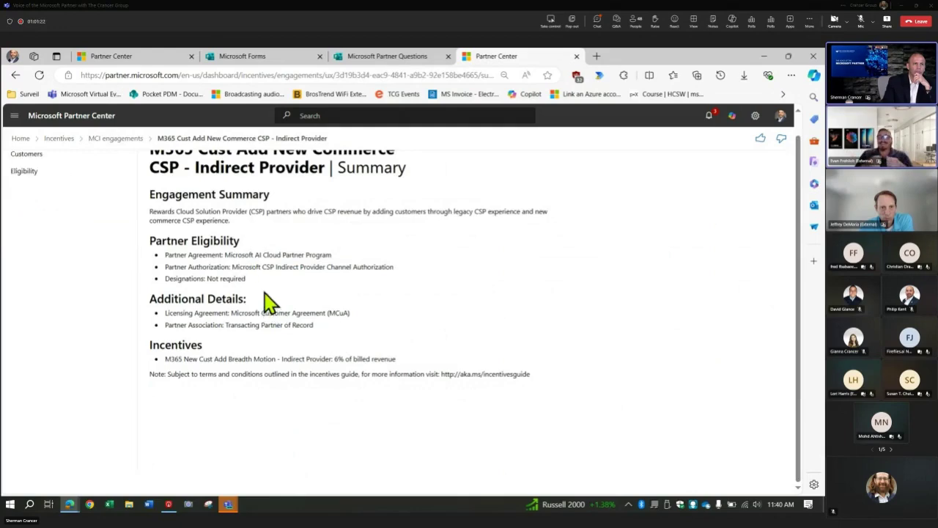
drag(422, 359, 281, 359)
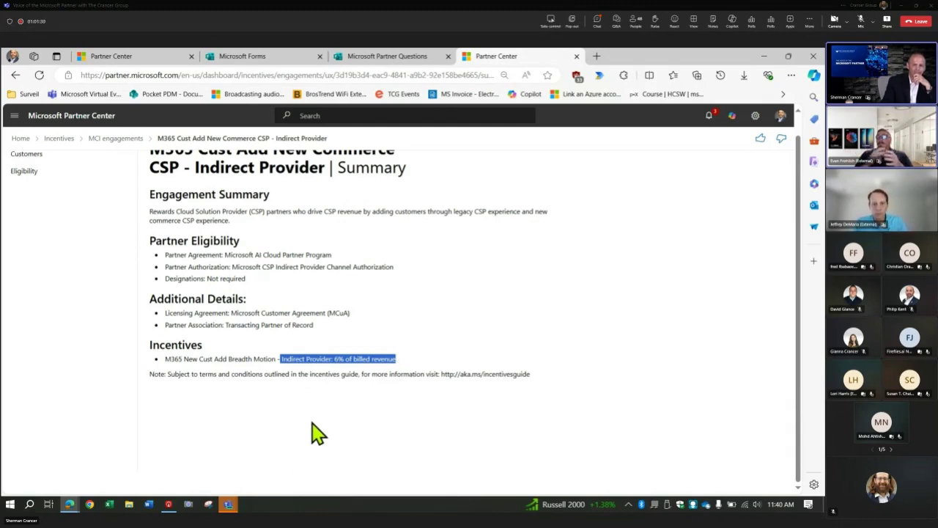
scroll(313, 433, up, 1)
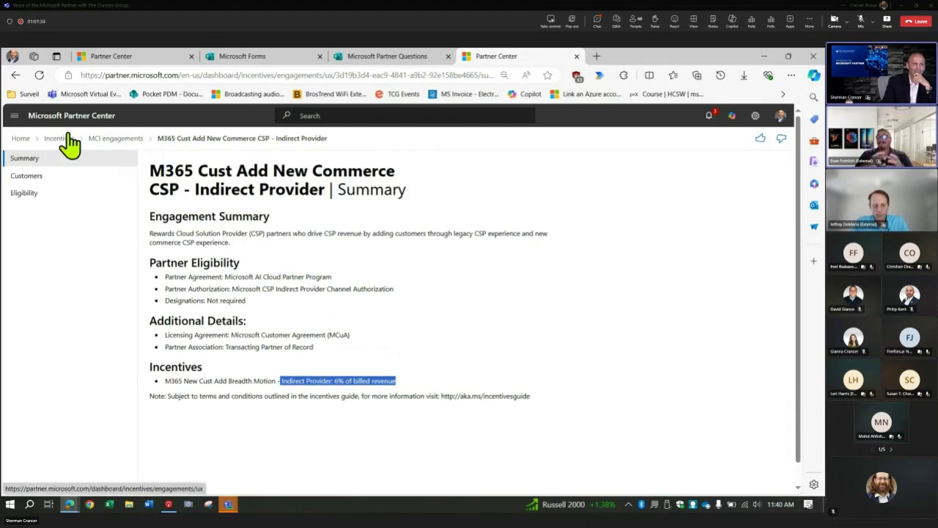
click(15, 75)
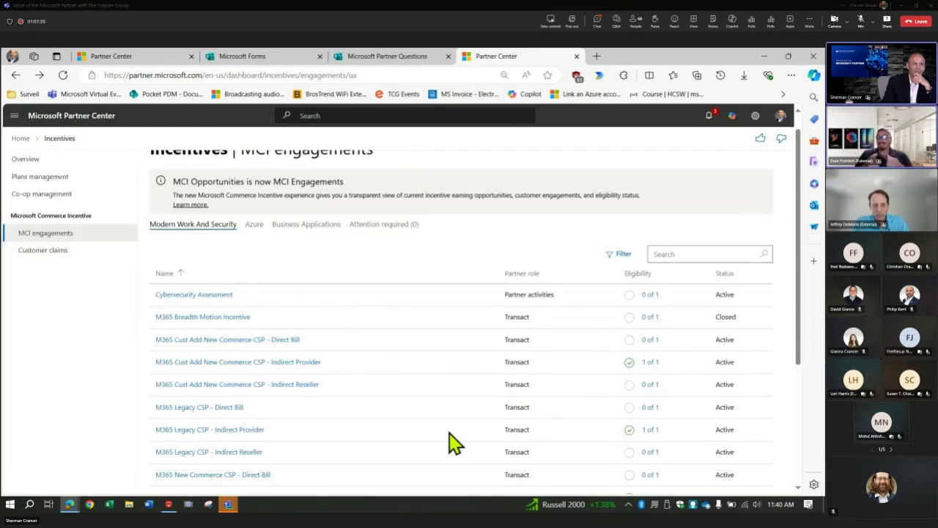
click(247, 432)
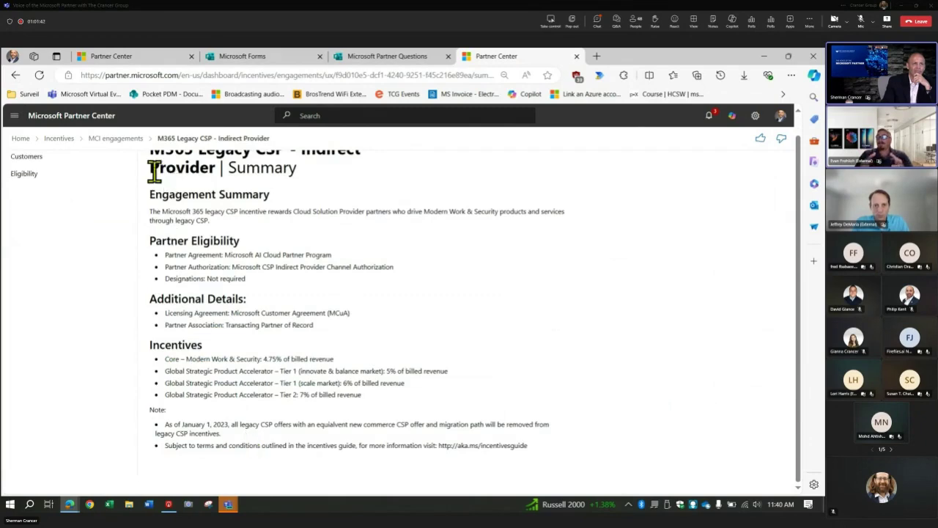
click(15, 76)
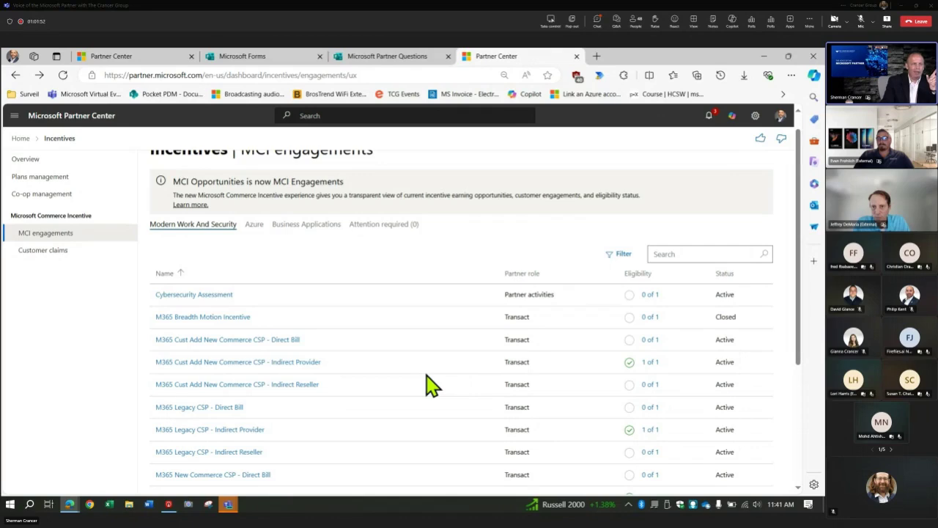
scroll(431, 384, down, 1)
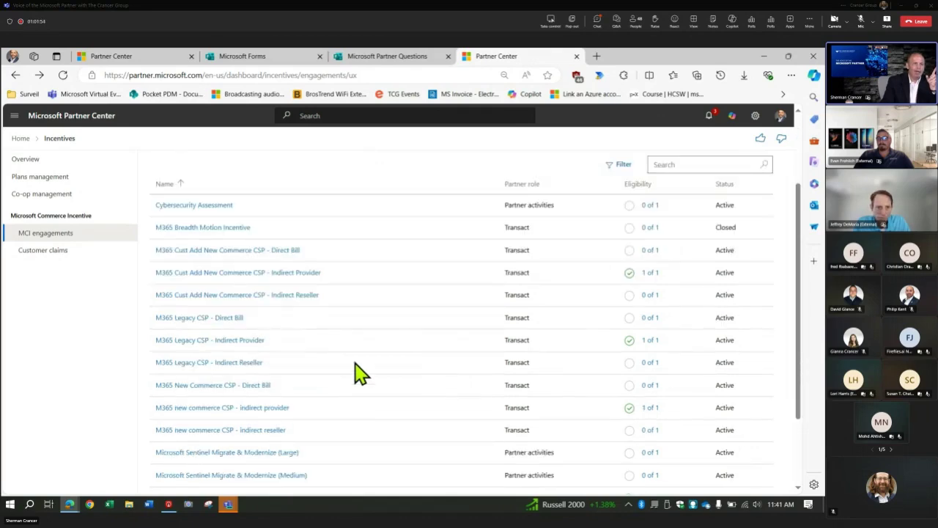
click(257, 279)
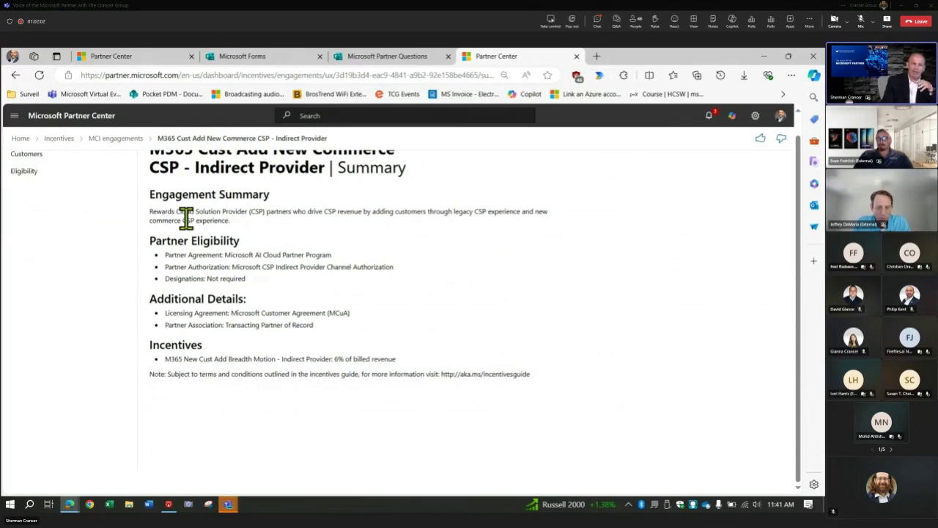
drag(251, 286, 156, 264)
drag(313, 326, 162, 315)
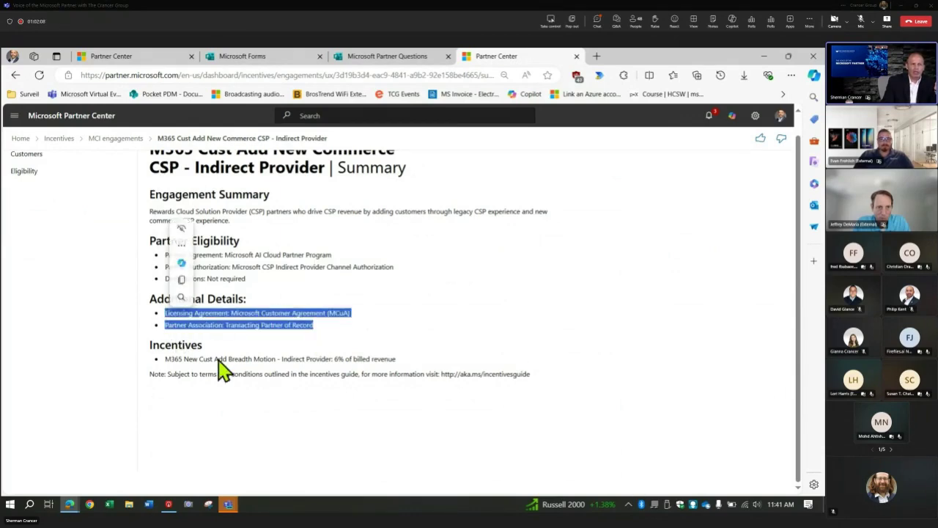
click(390, 333)
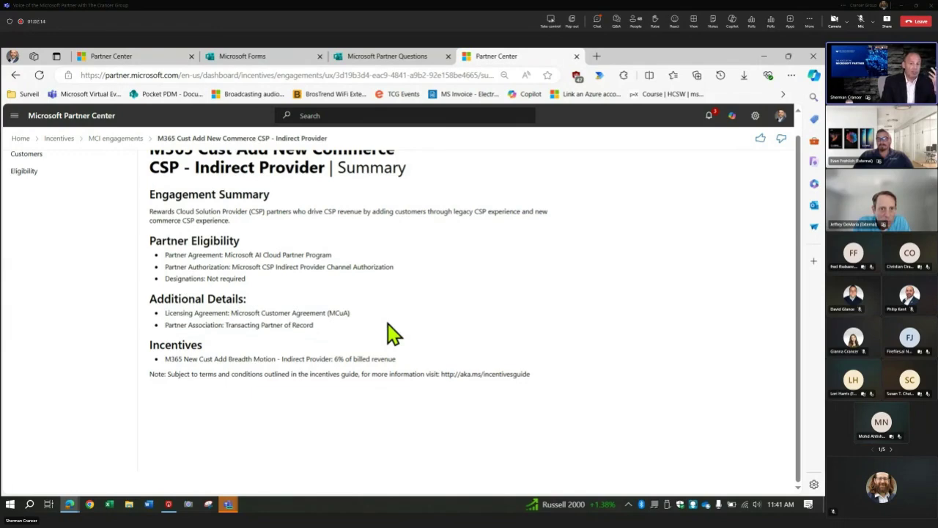
scroll(341, 270, up, 2)
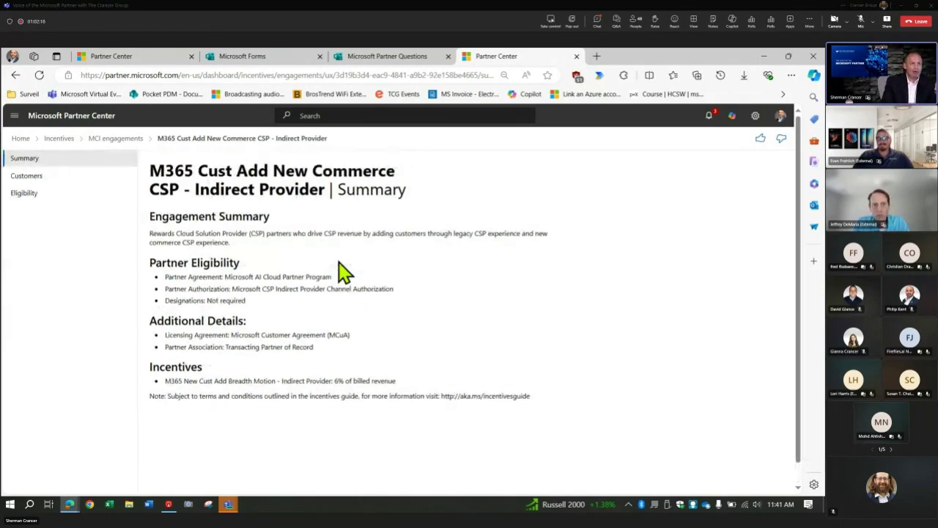
click(119, 140)
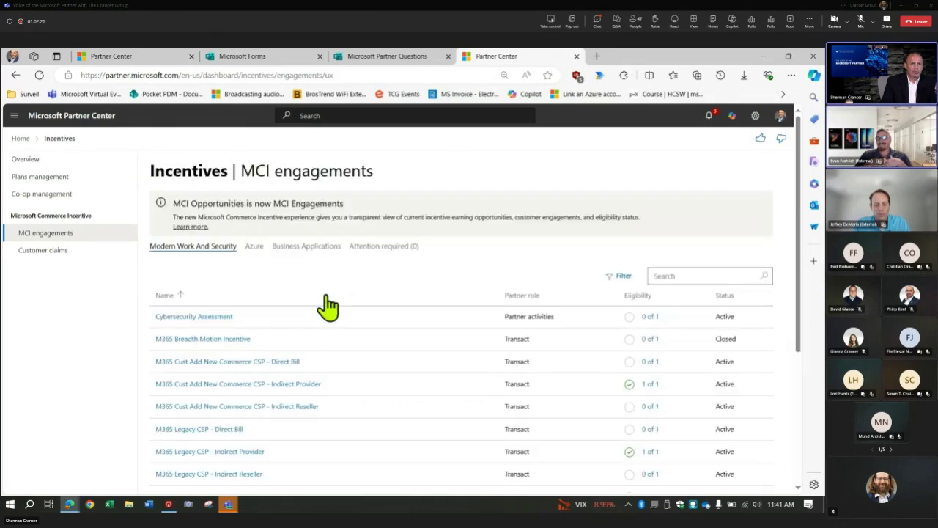
scroll(299, 357, down, 5)
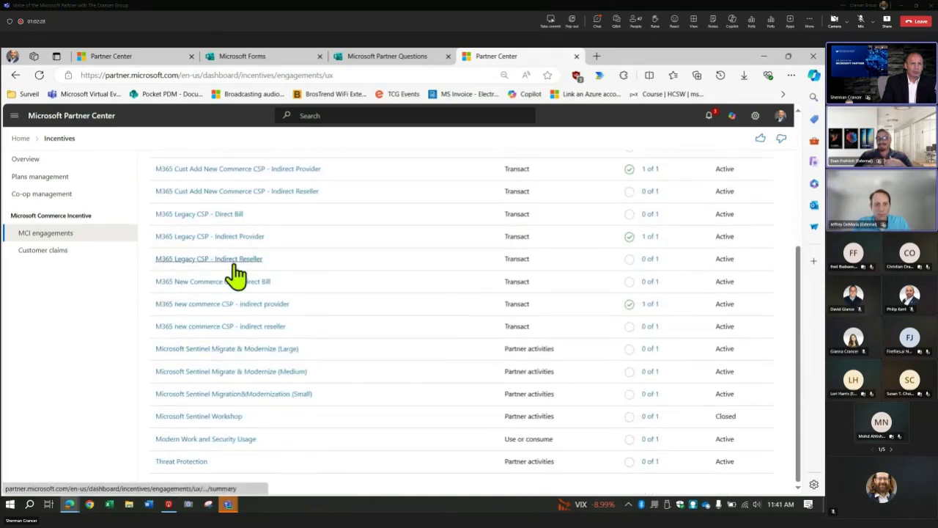
- Open the Threat Protection summary and highlight its $6,500 Market A payment and opening description
click(178, 464)
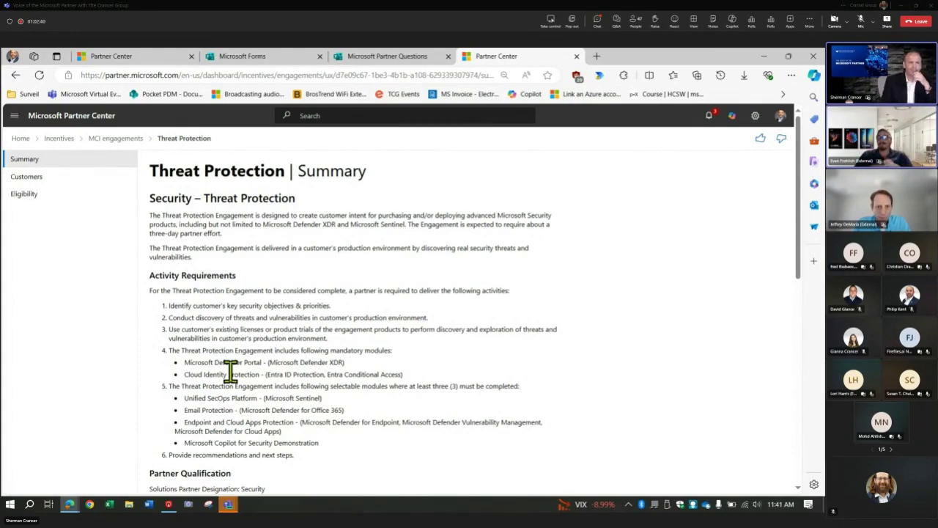
scroll(230, 372, down, 4)
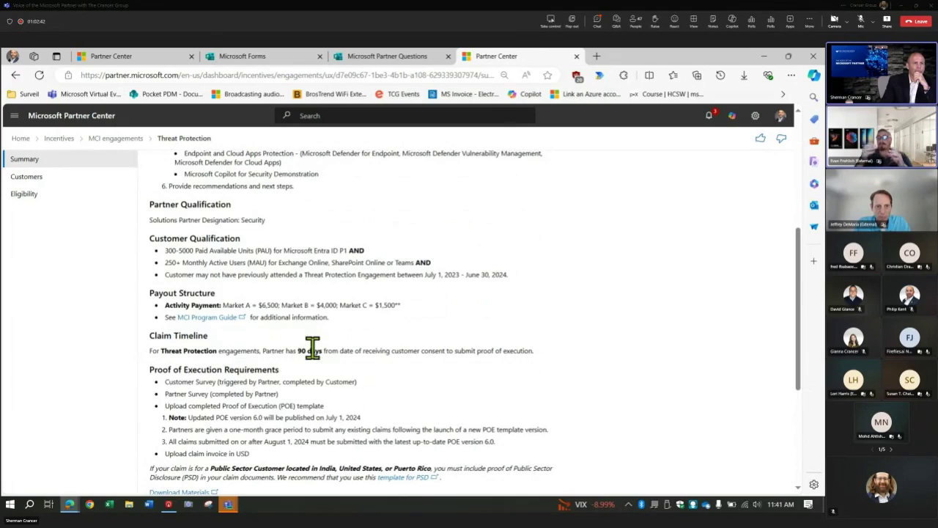
drag(279, 305, 163, 307)
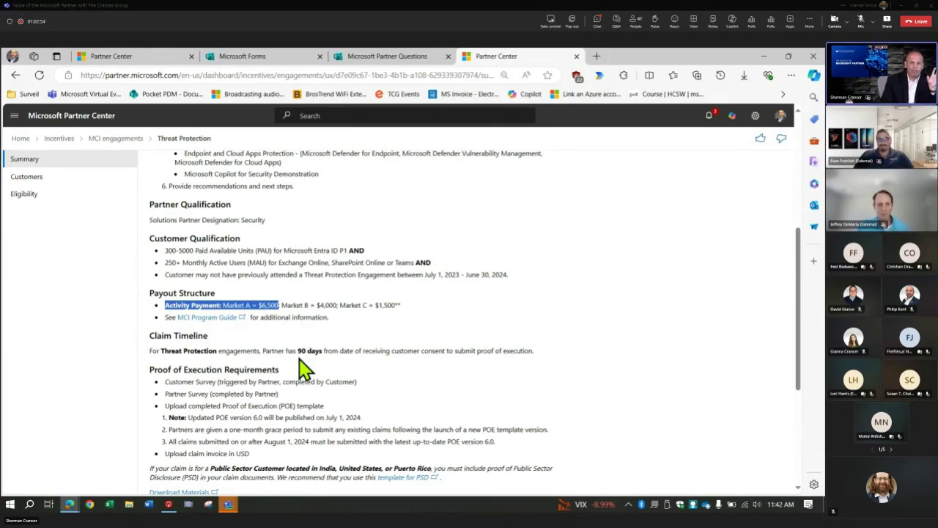
scroll(305, 371, up, 5)
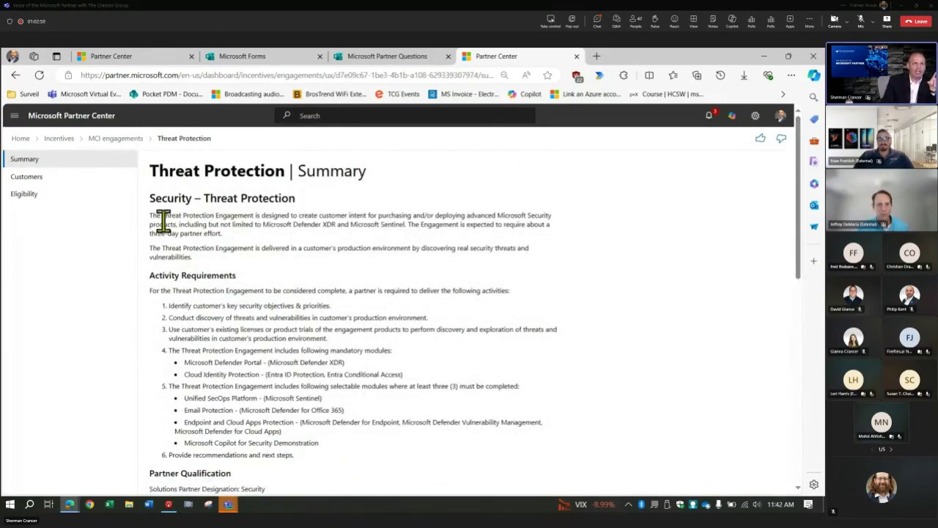
drag(156, 216, 352, 251)
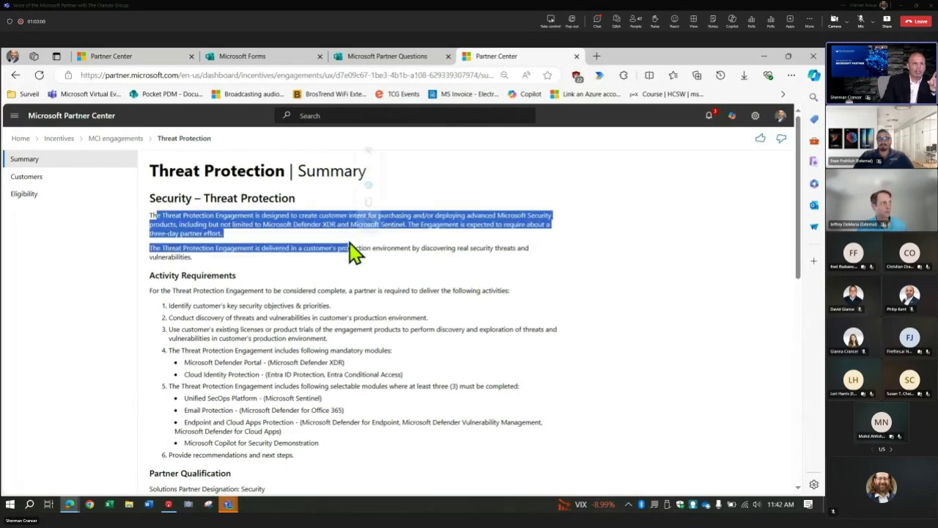
click(262, 304)
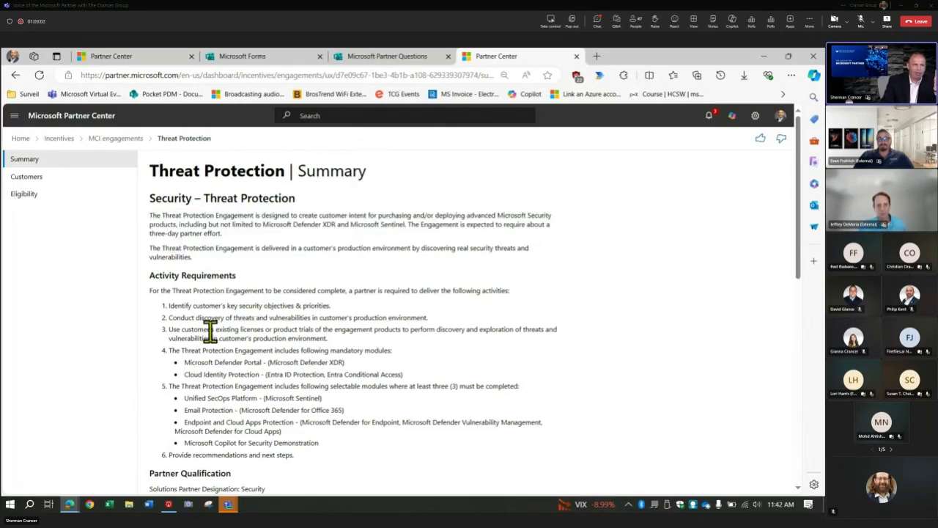
- Scroll through the requirements and highlight the mandatory Cloud Identity Protection module
scroll(207, 331, down, 1)
scroll(207, 330, down, 1)
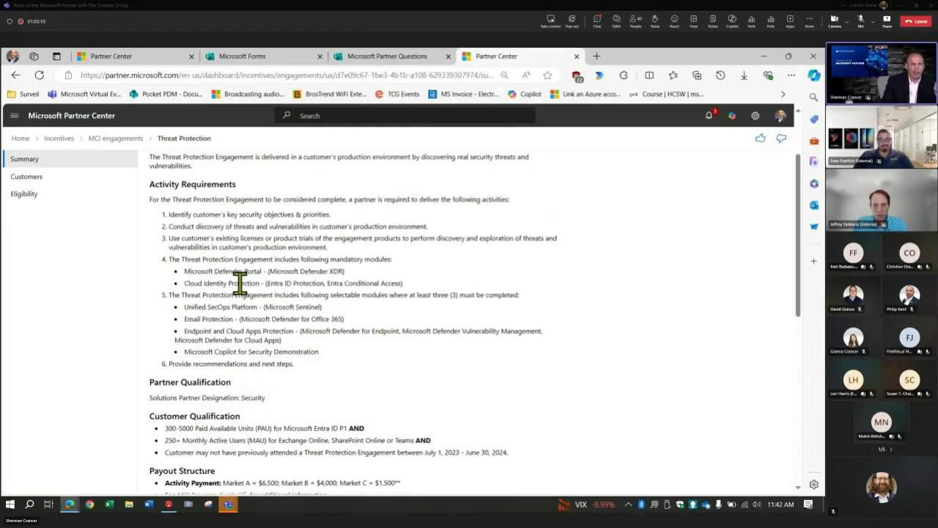
scroll(242, 289, down, 2)
scroll(240, 263, up, 2)
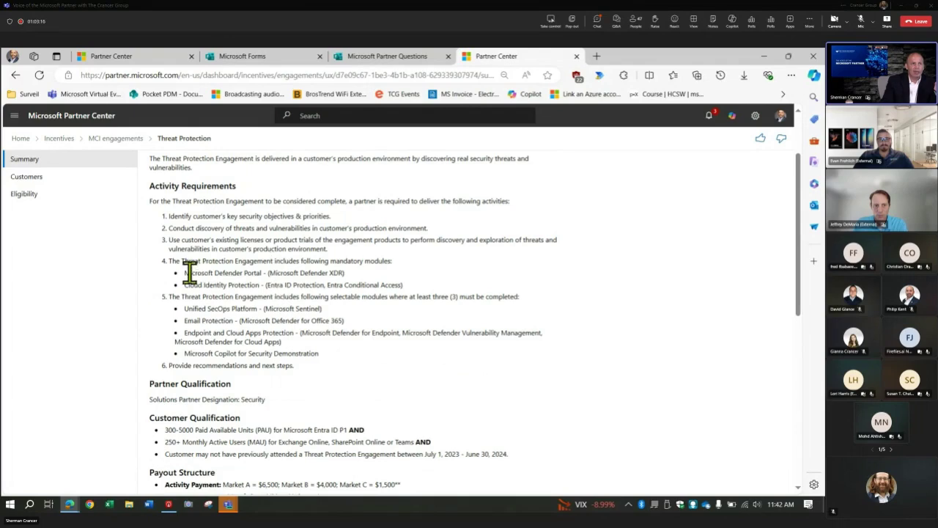
mouse_move(185, 273)
mouse_down()
mouse_move(271, 285)
mouse_move(184, 284)
mouse_up()
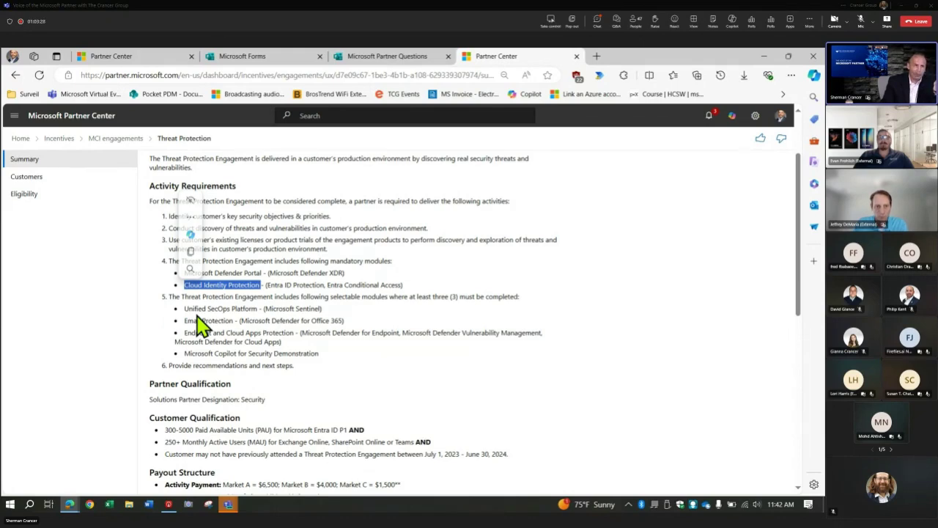
- Highlight the Solutions Partner Designation: Security, Paid Available Units and Monthly Active Users requirements
scroll(201, 323, down, 1)
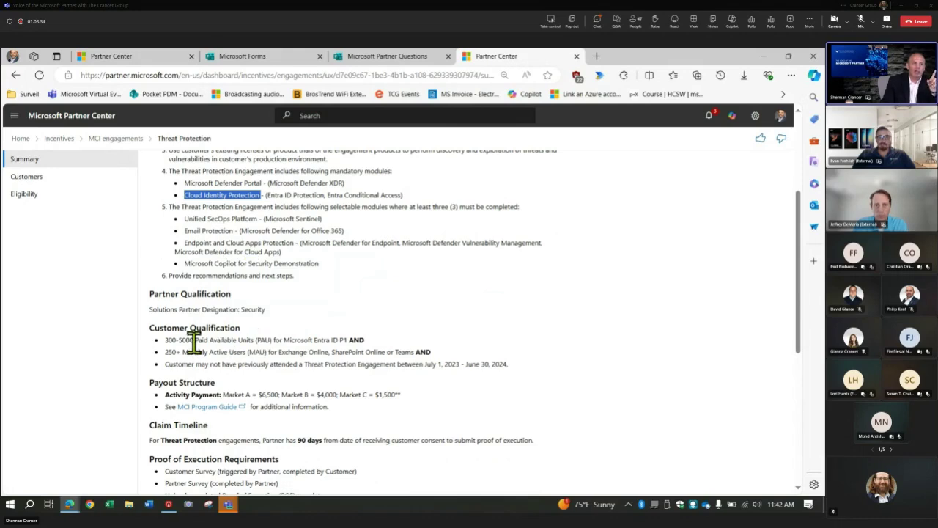
drag(151, 311, 283, 324)
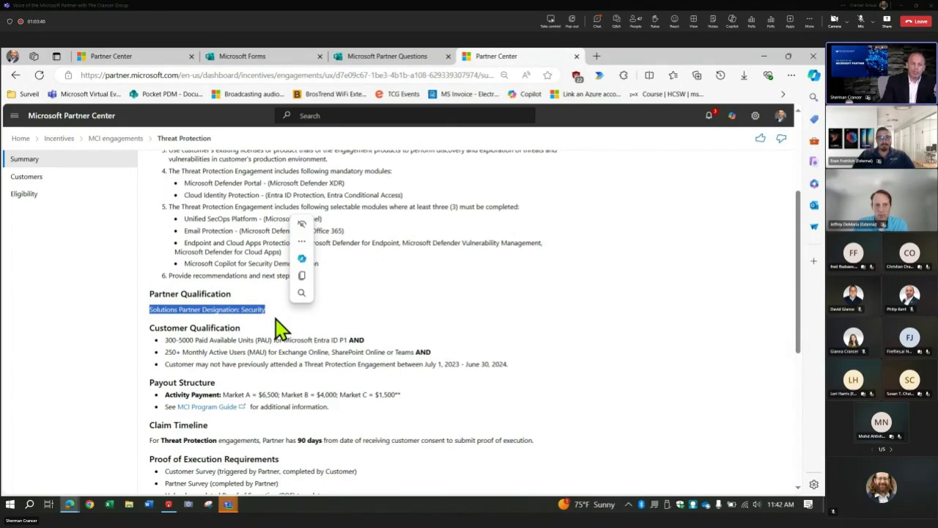
scroll(279, 329, down, 2)
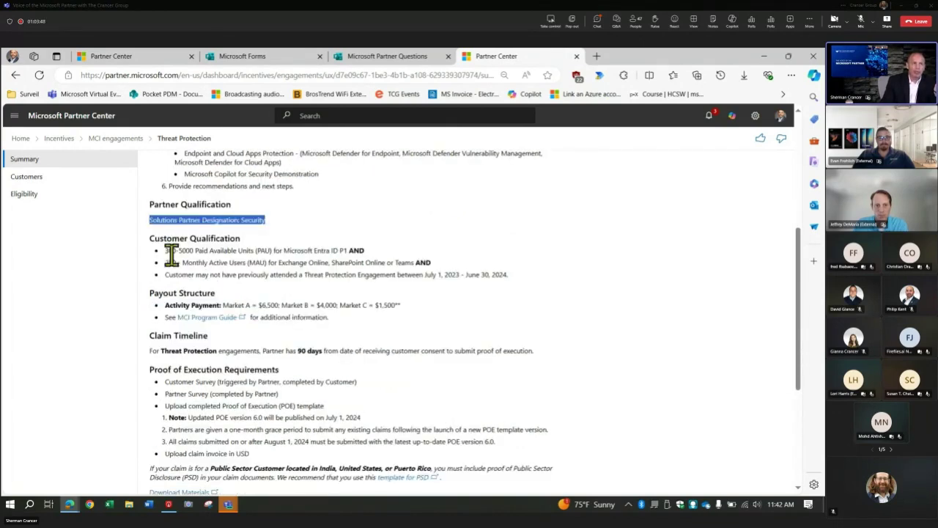
drag(168, 250, 232, 250)
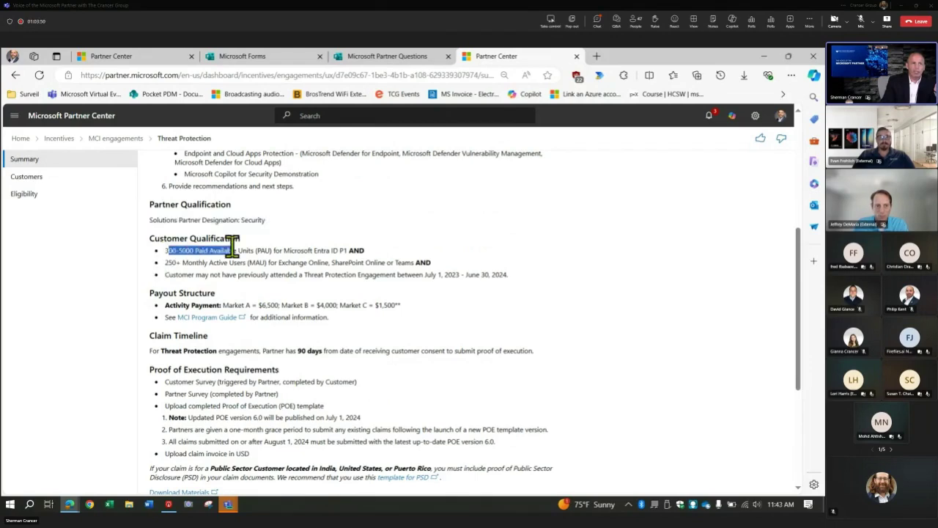
drag(170, 262, 251, 263)
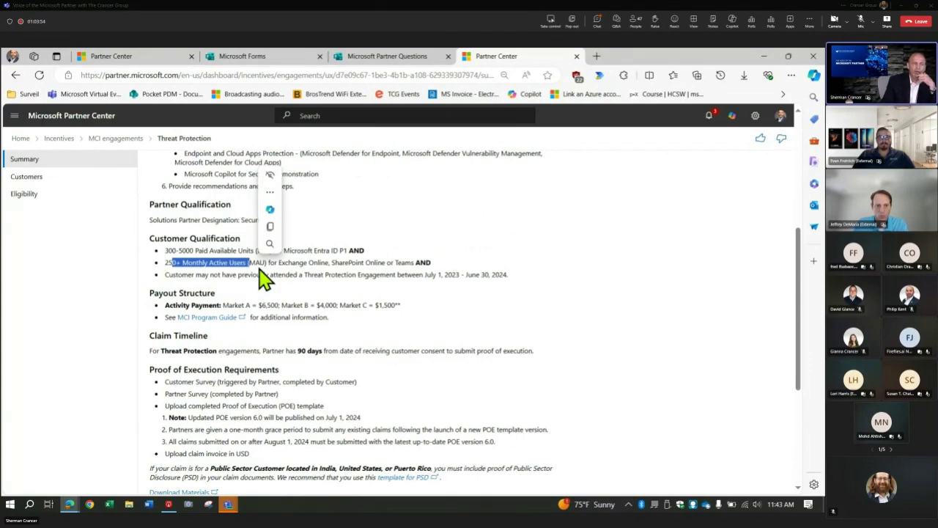
- Highlight the Market A payment amount, then open the engagement's Customers list
scroll(258, 265, down, 2)
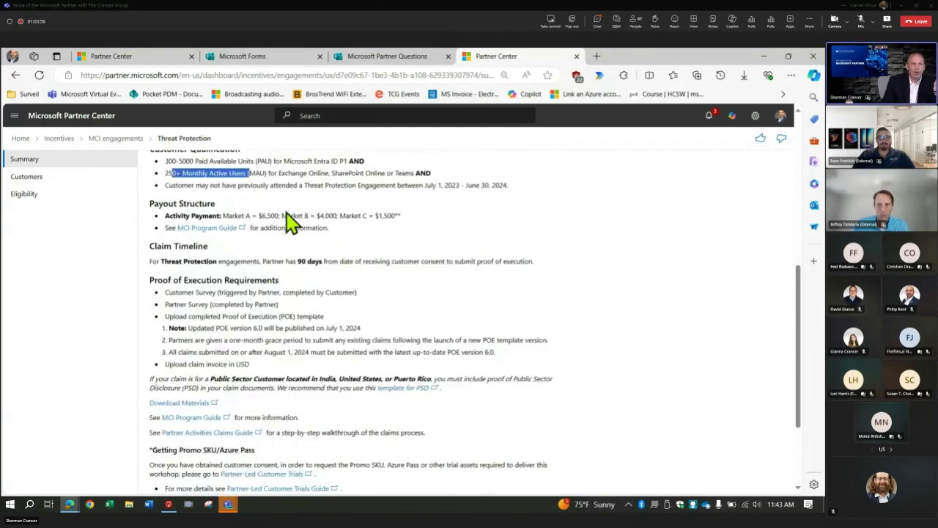
drag(281, 216, 167, 231)
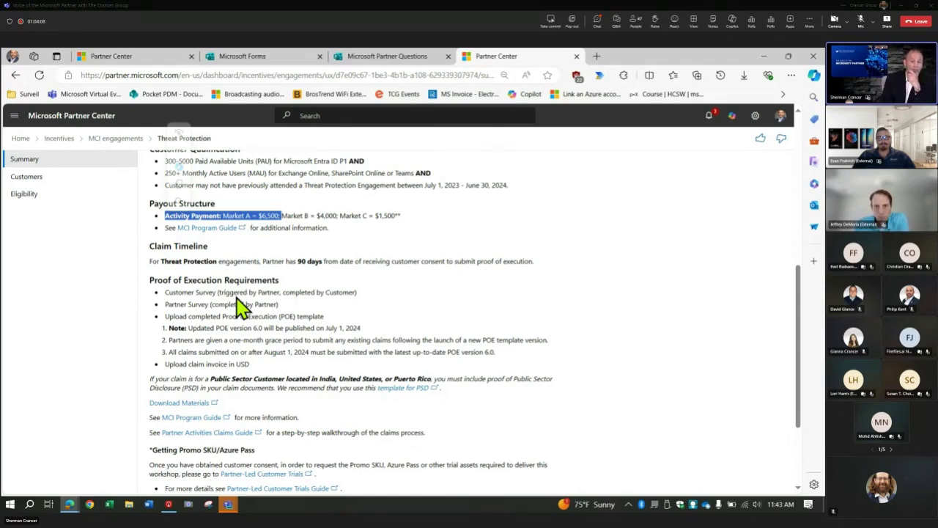
scroll(242, 308, up, 6)
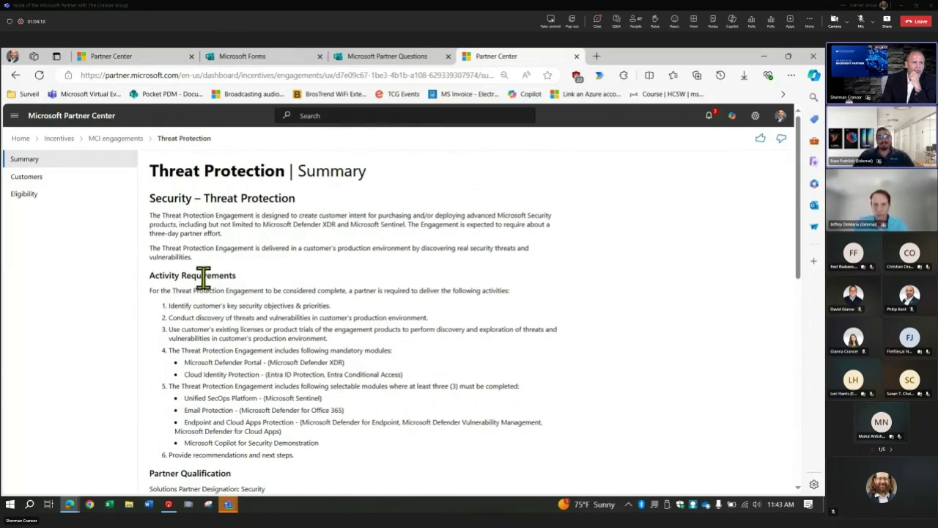
click(26, 180)
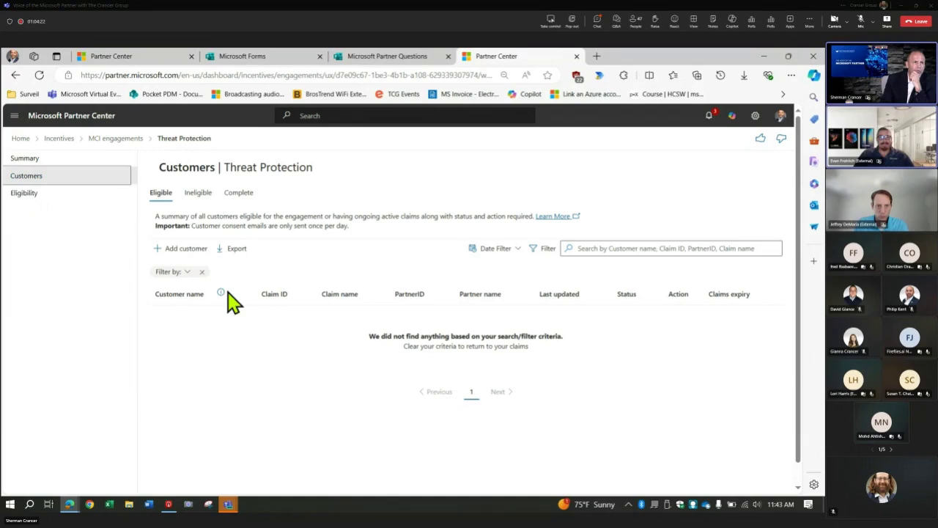
click(183, 248)
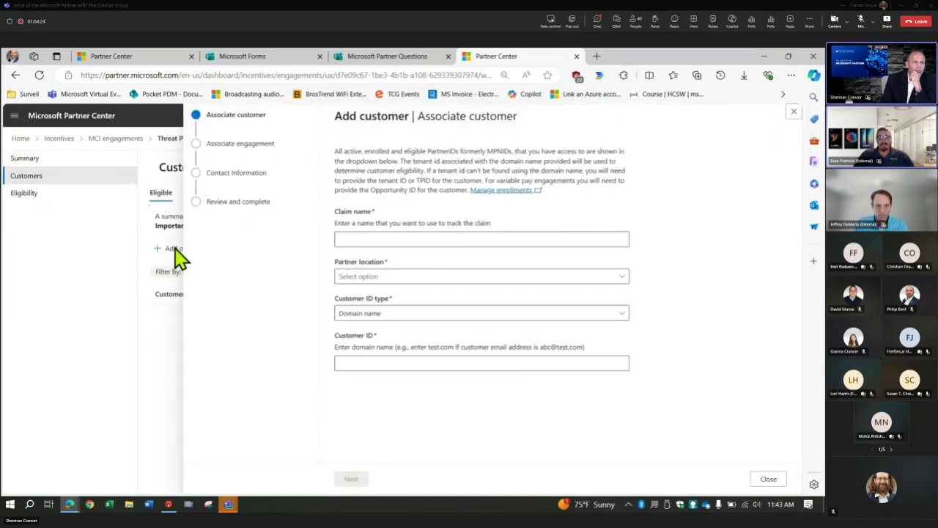
click(373, 243)
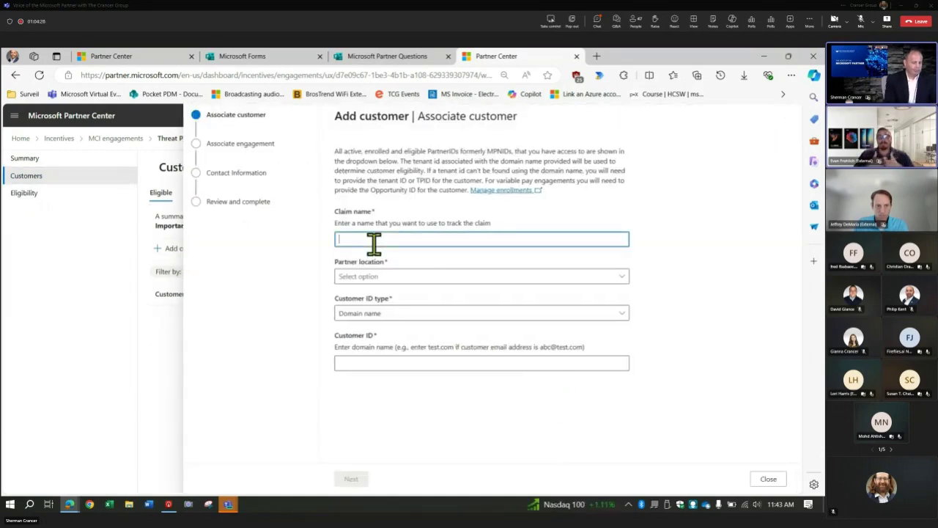
text(sadkfhjasdfsdfjaskdf)
key(Tab)
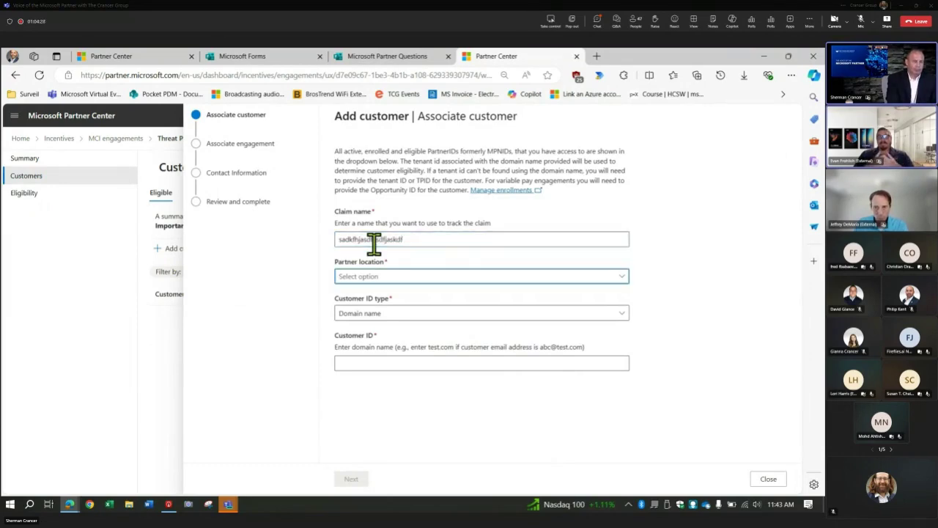
key(space)
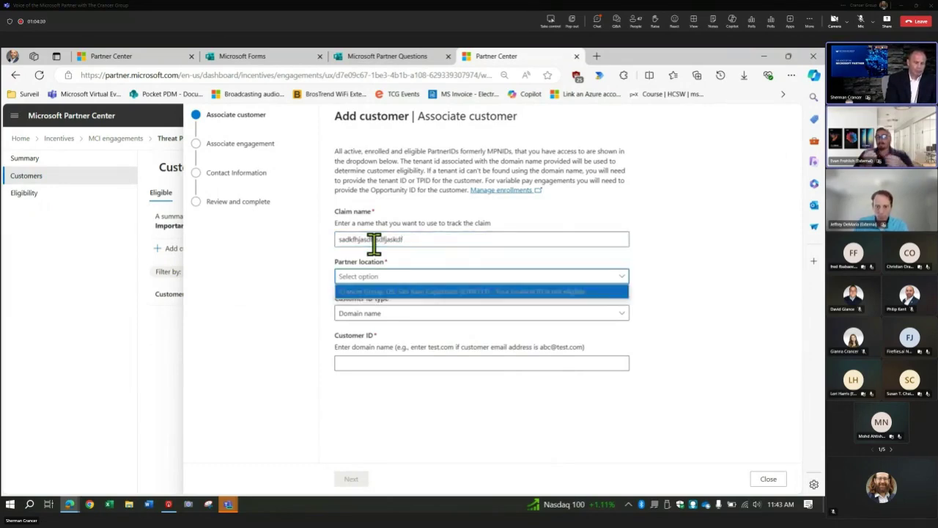
key(Escape)
key(Tab)
key(Tab)
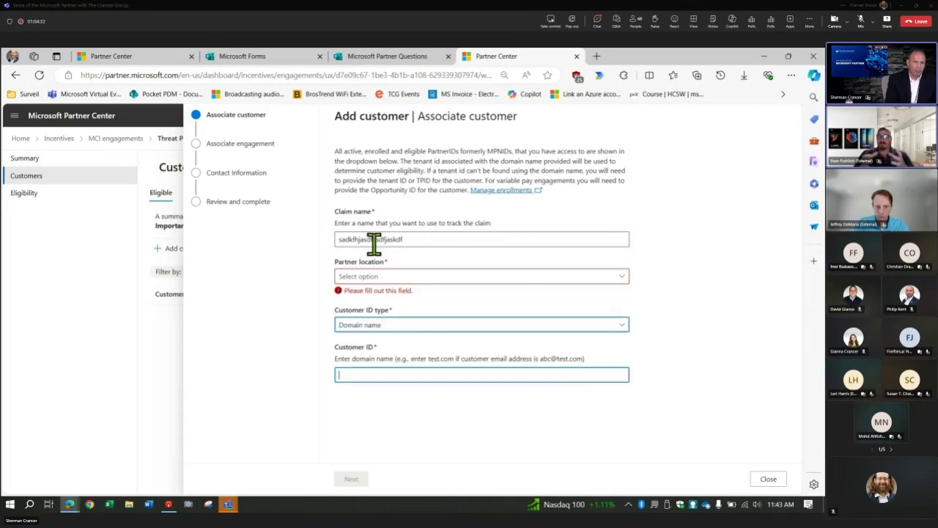
text(https://)
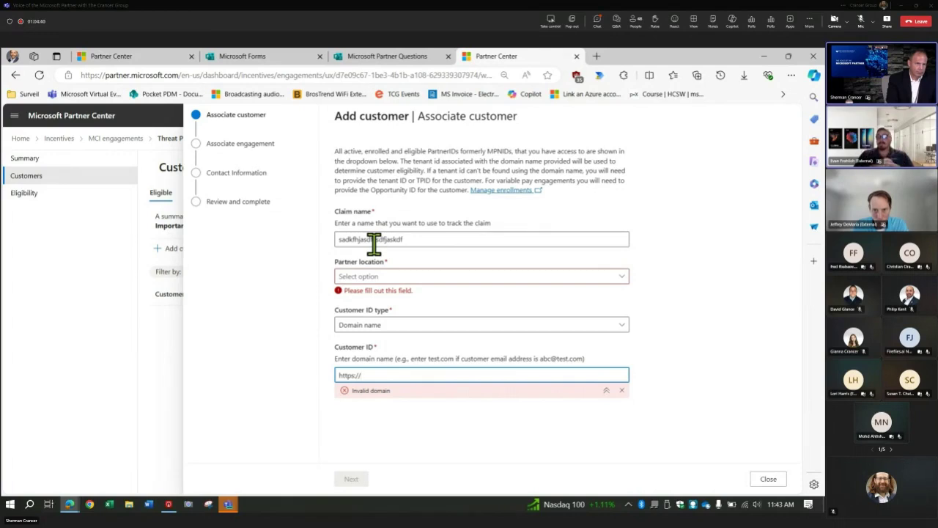
key(BackSpace)
text(ww)
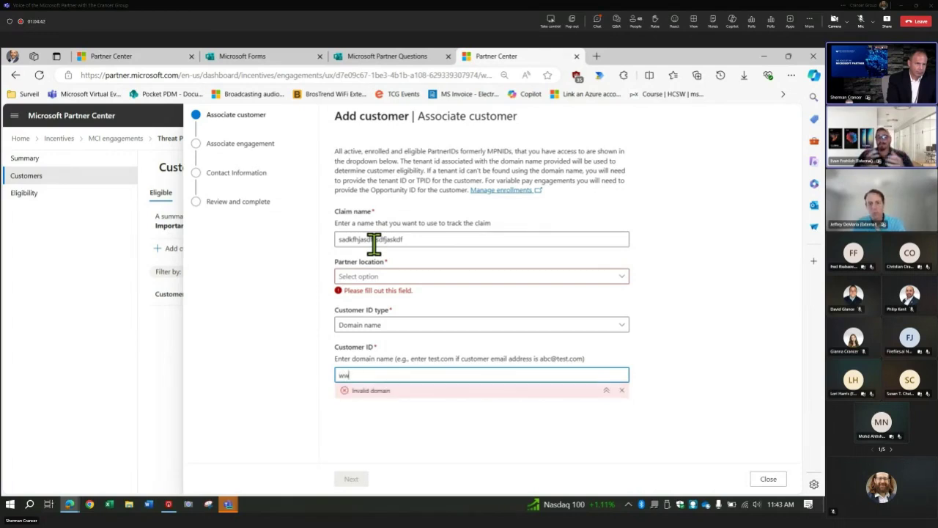
key(BackSpace)
key(BackSpace)
text(tmz)
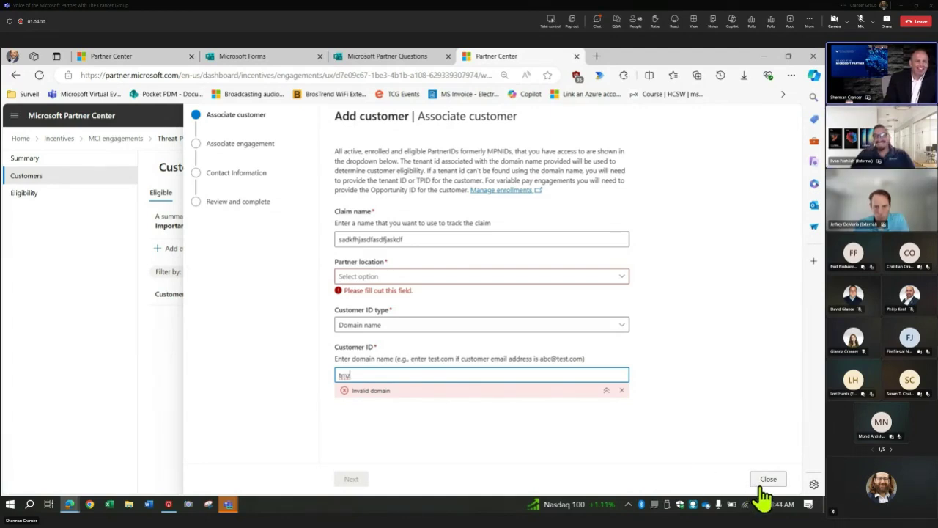
click(765, 485)
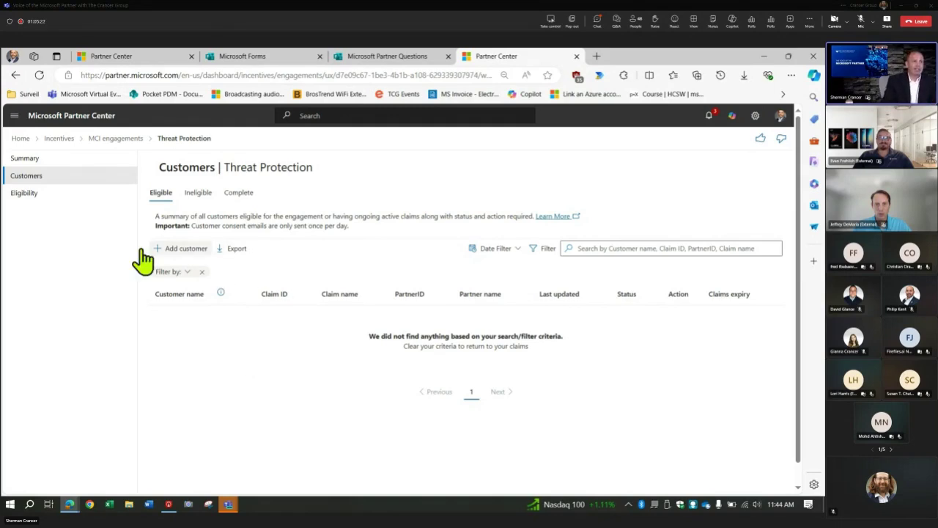
- Return to the MCI engagements list via the breadcrumb
click(105, 157)
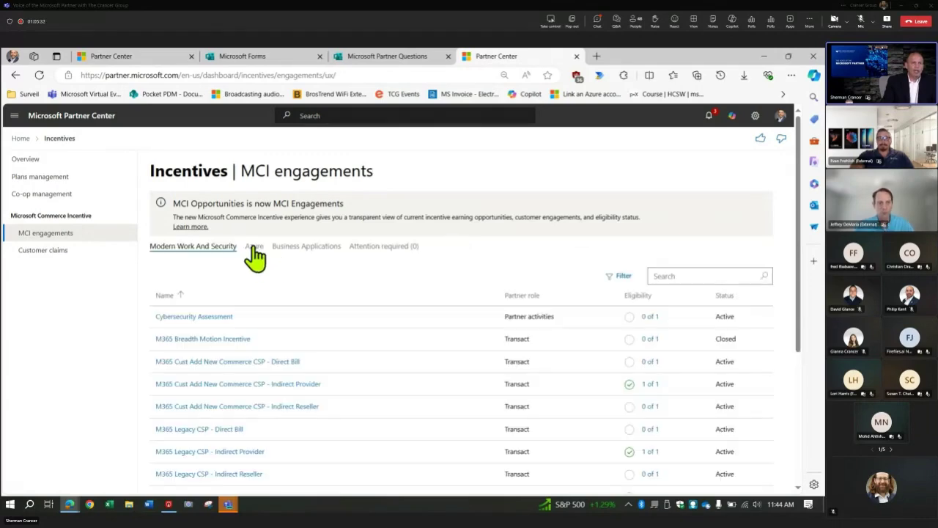
- Switch to the Azure engagements and scroll through the Active AMM PL migration incentives
click(254, 248)
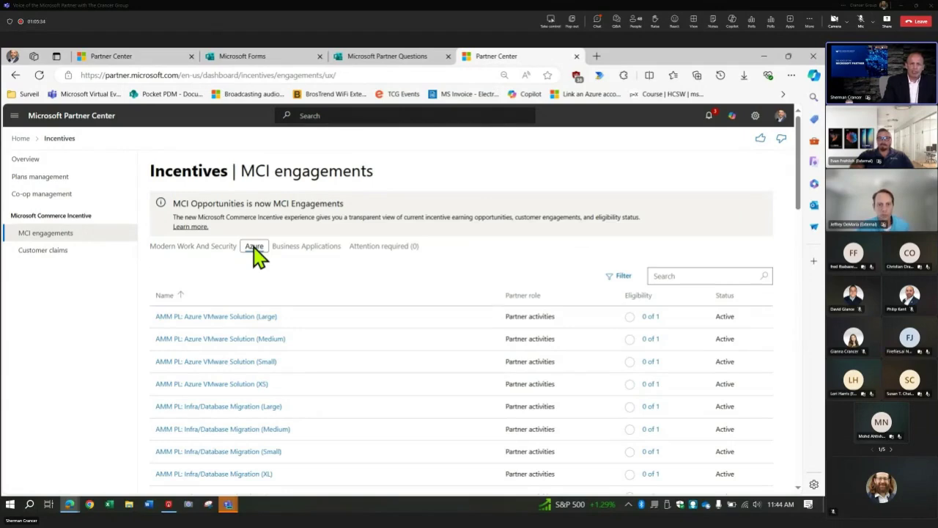
scroll(254, 253, down, 3)
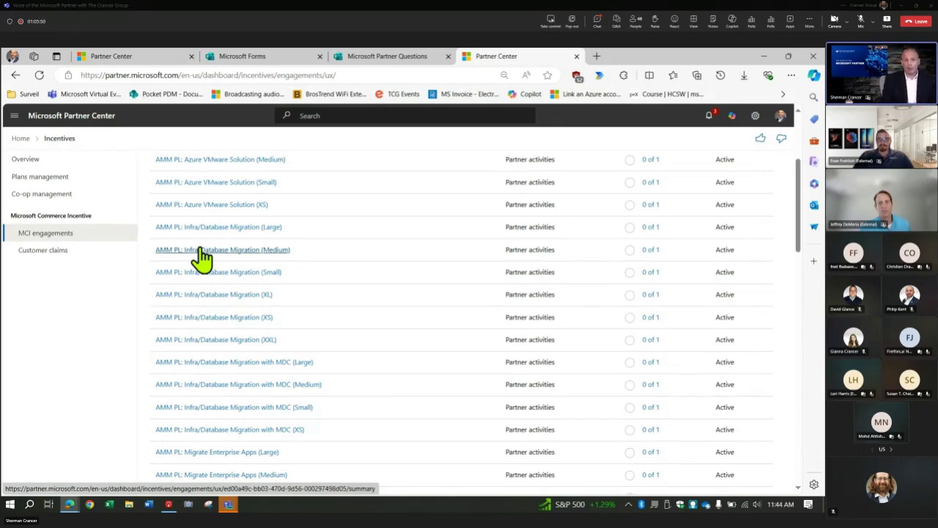
- Open the AMM PL: Infra/Database Migration (Medium) summary and highlight its Partner Qualification heading
click(198, 251)
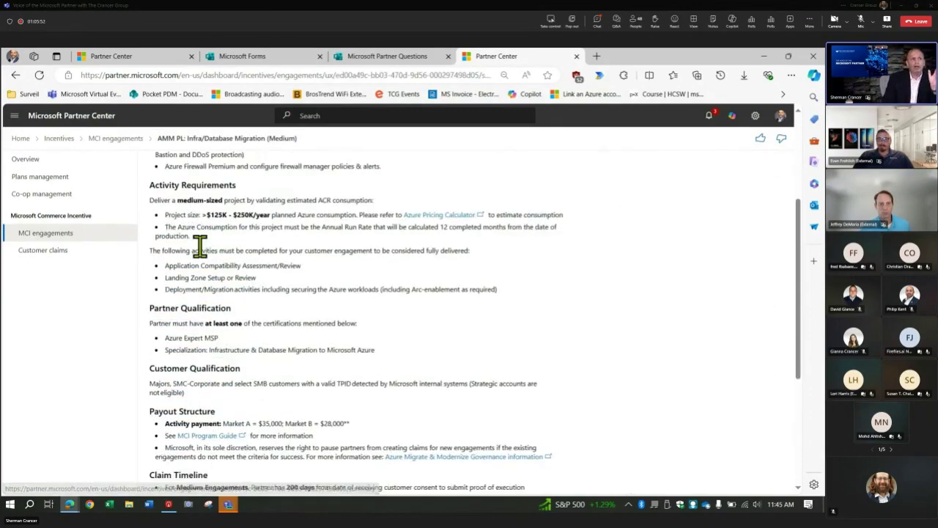
scroll(220, 248, up, 3)
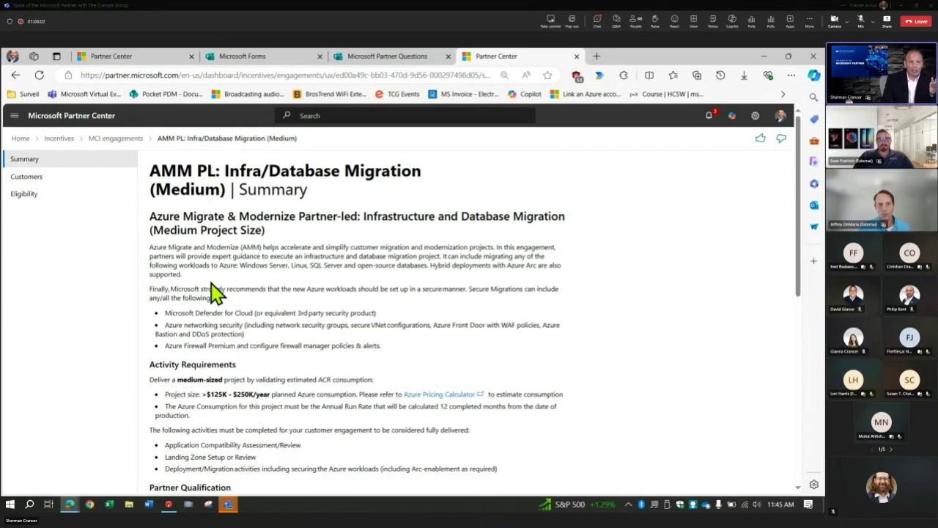
scroll(213, 289, down, 2)
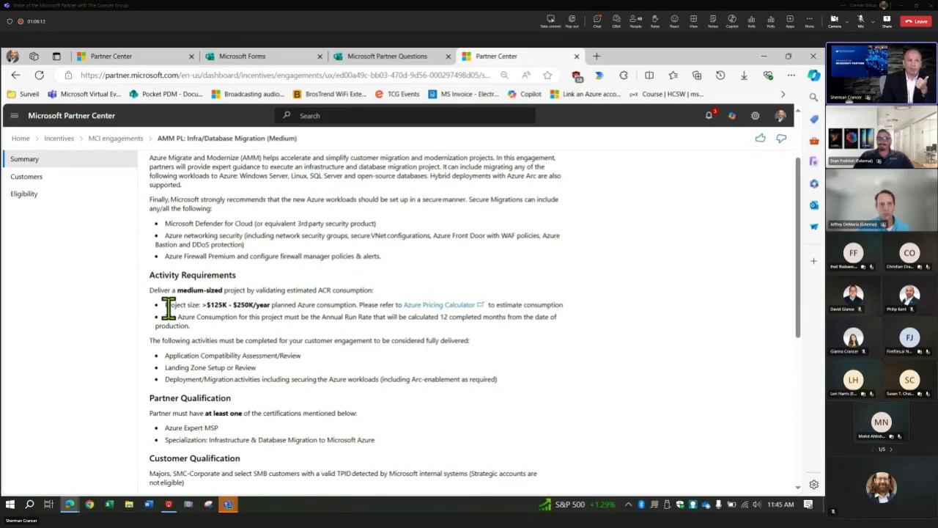
scroll(169, 308, down, 2)
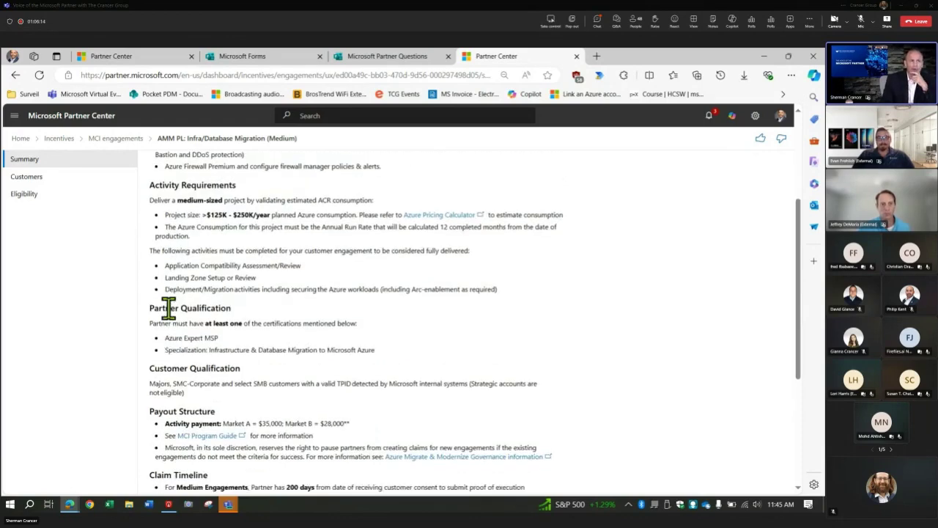
drag(152, 308, 203, 314)
click(231, 341)
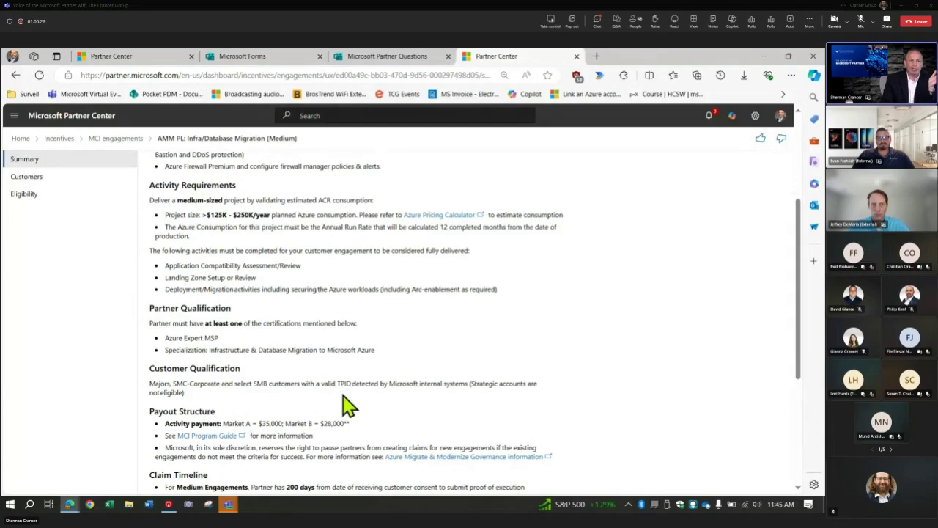
- Highlight the $35,000 Market A payment, then return to the MCI engagements list
scroll(348, 403, down, 1)
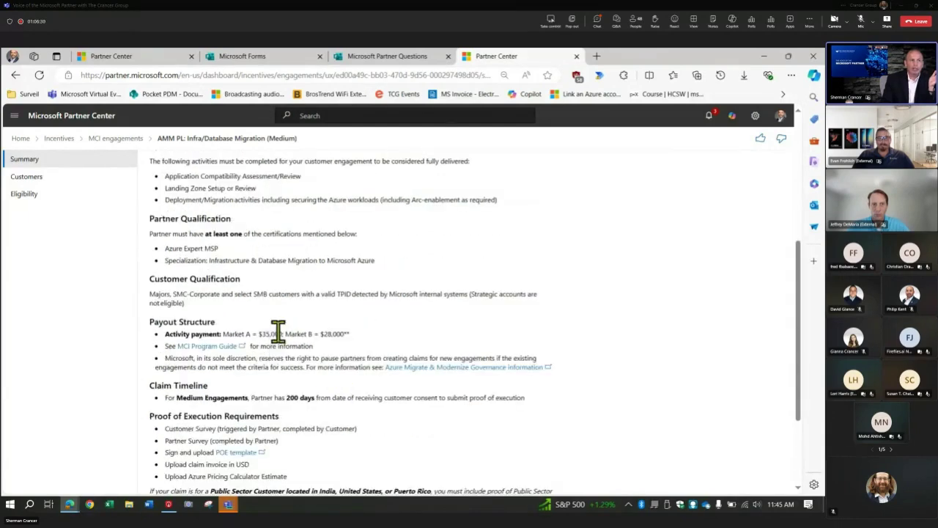
drag(283, 334, 163, 335)
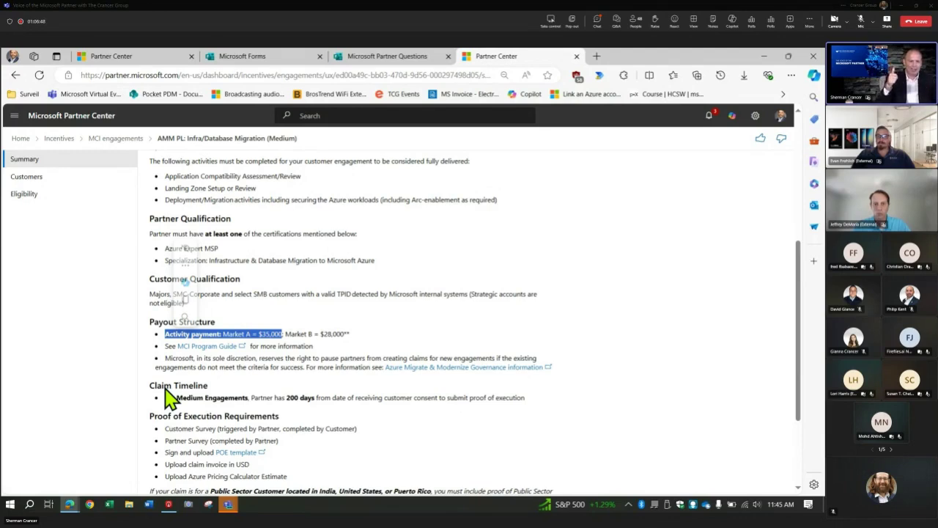
scroll(168, 398, up, 3)
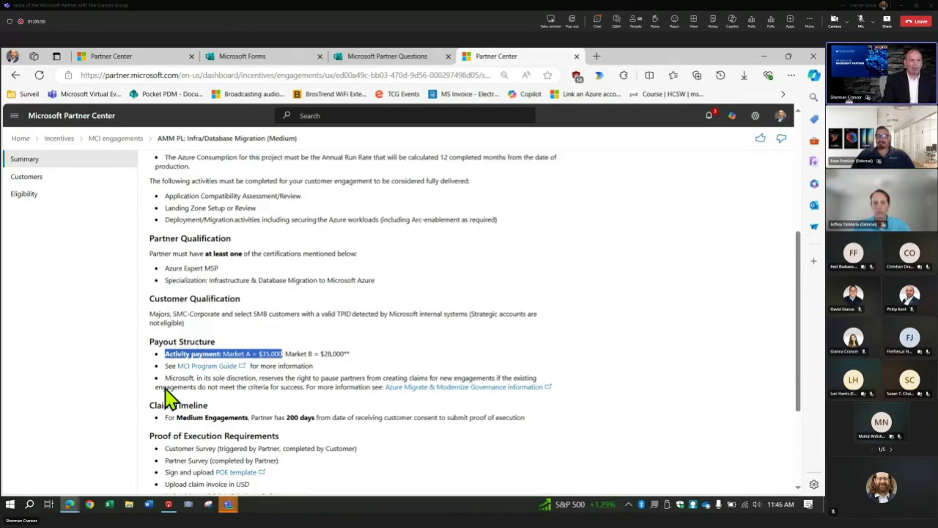
scroll(275, 289, up, 2)
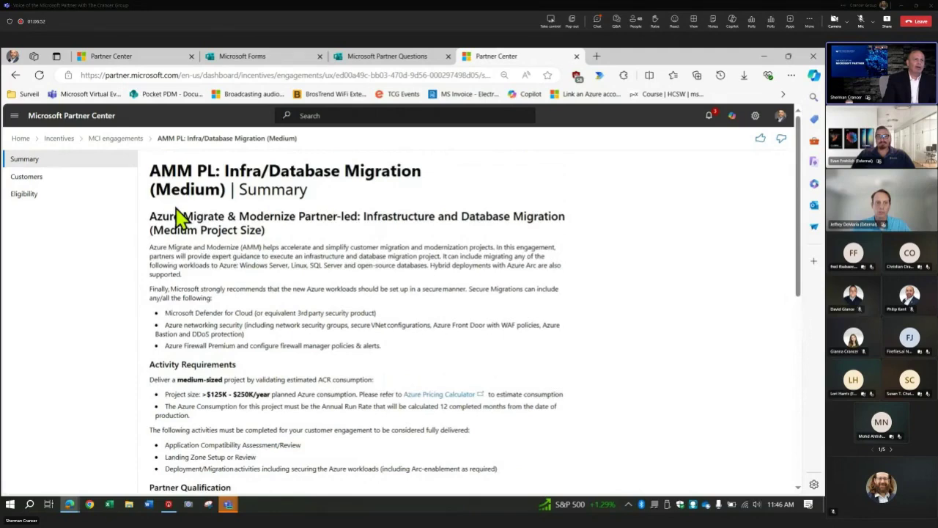
click(118, 140)
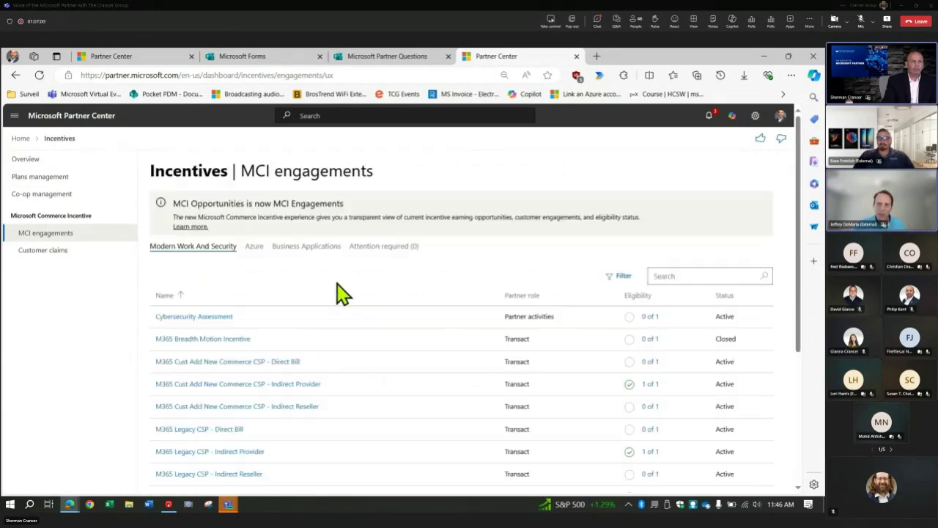
- Show the Business Applications engagements and scroll through the table
click(316, 247)
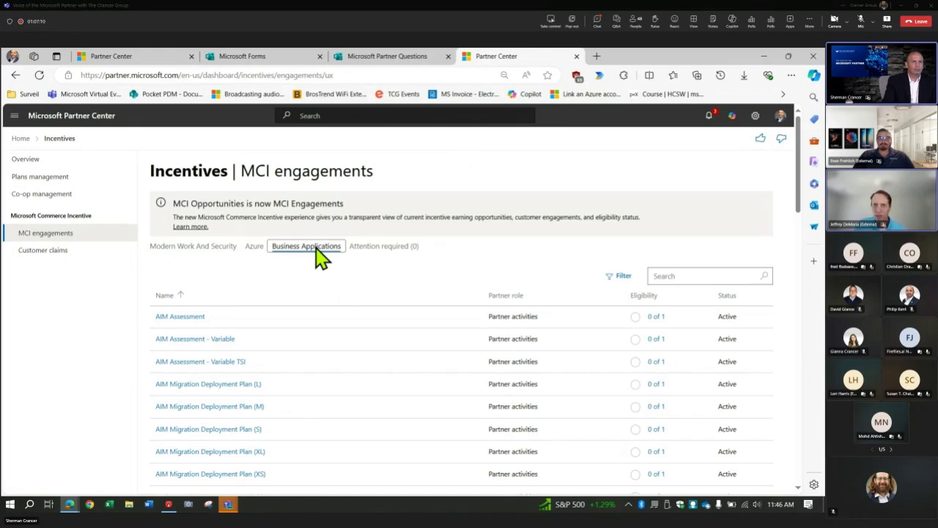
click(316, 249)
scroll(309, 320, down, 1)
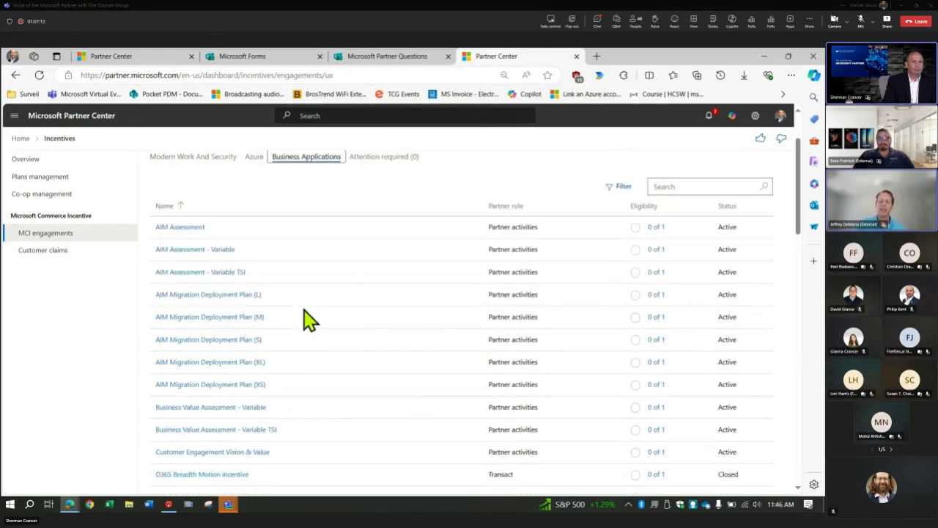
scroll(308, 318, down, 2)
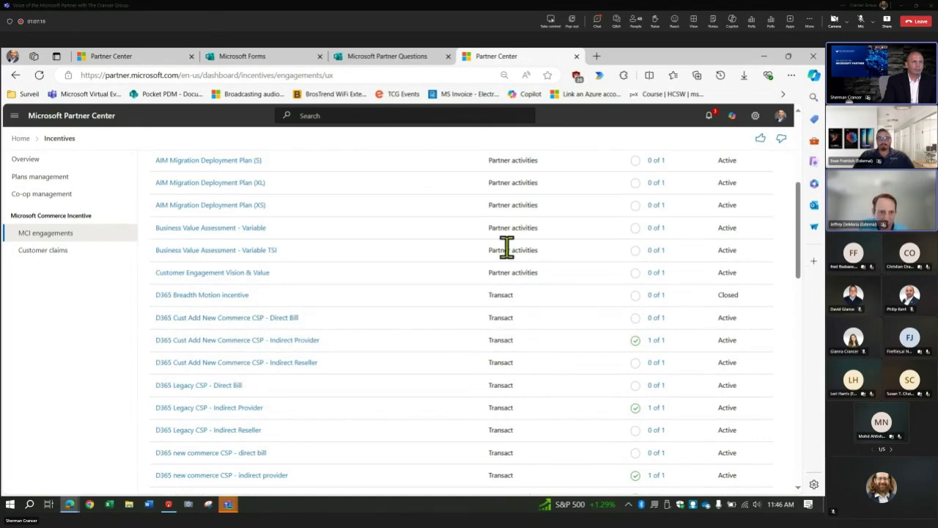
scroll(557, 264, up, 1)
scroll(558, 264, up, 2)
- Filter the Business Applications engagements by searching 'deployment'
click(691, 276)
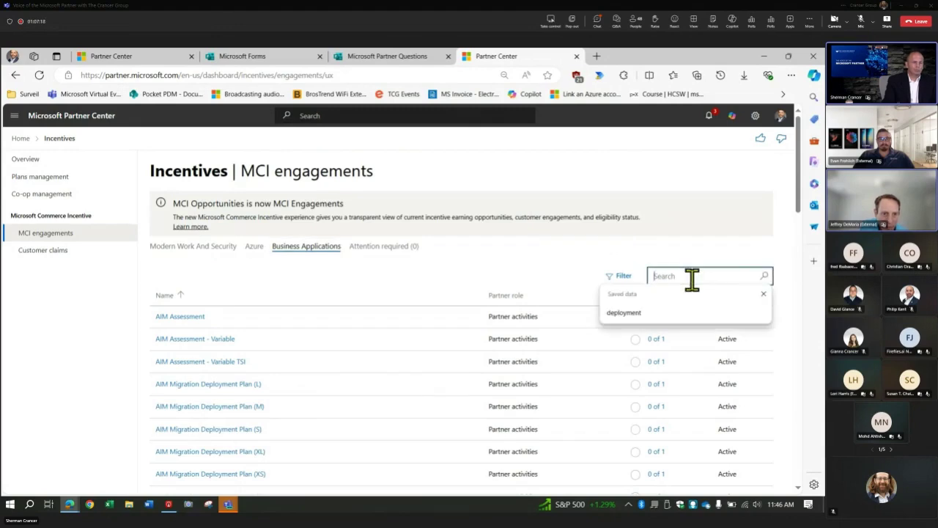
text(deployment)
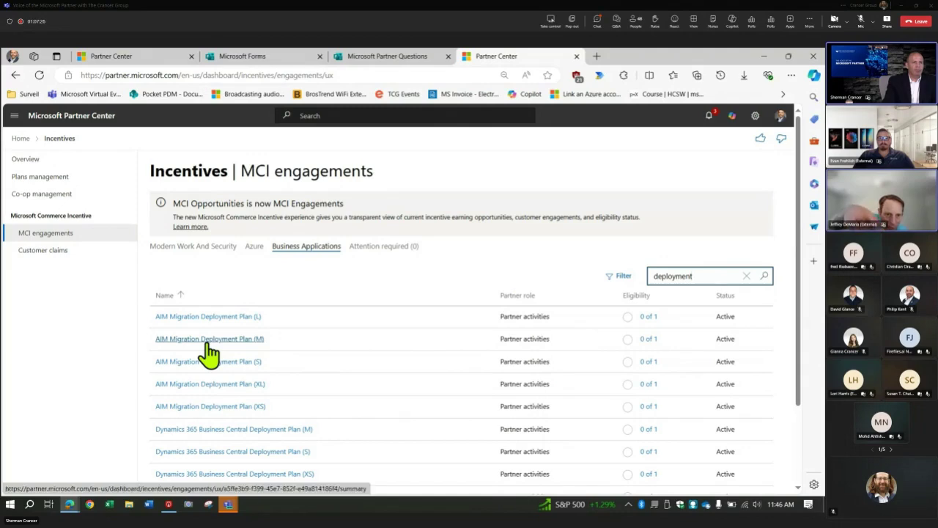
scroll(208, 354, down, 2)
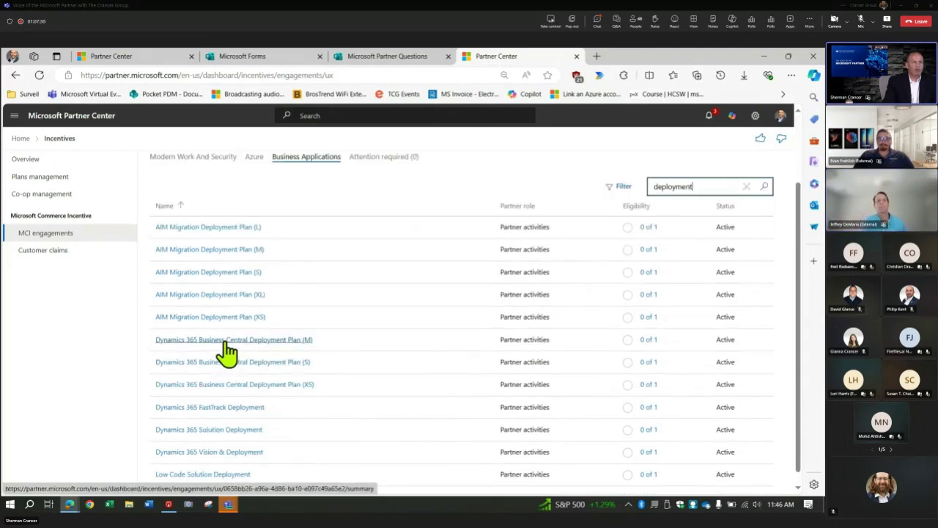
- Open the Dynamics 365 Business Central Deployment Plan (M) summary and scroll through its details
click(224, 341)
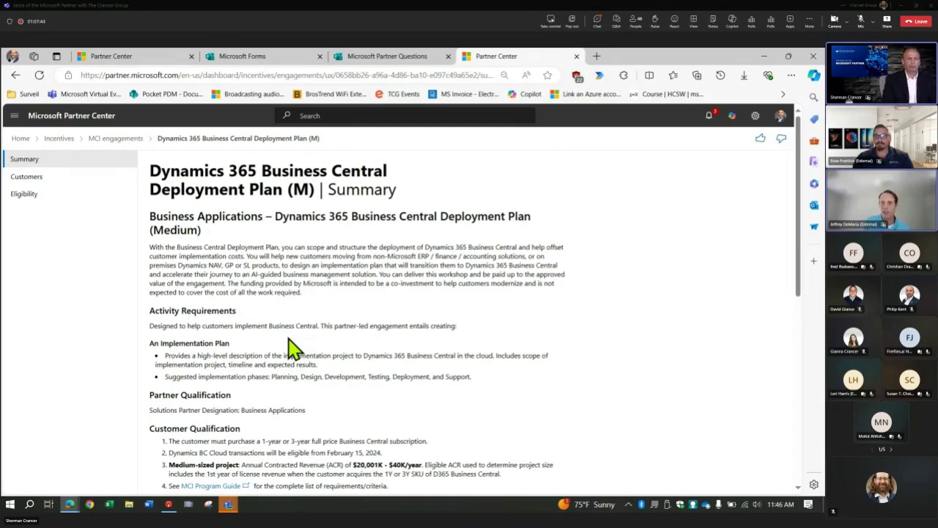
scroll(291, 349, down, 2)
scroll(291, 348, up, 2)
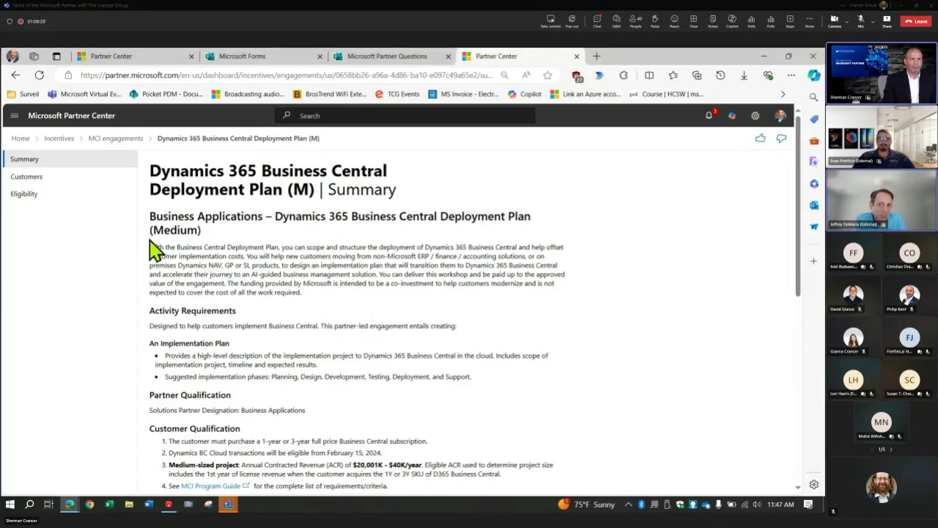
scroll(205, 323, down, 1)
scroll(205, 323, down, 2)
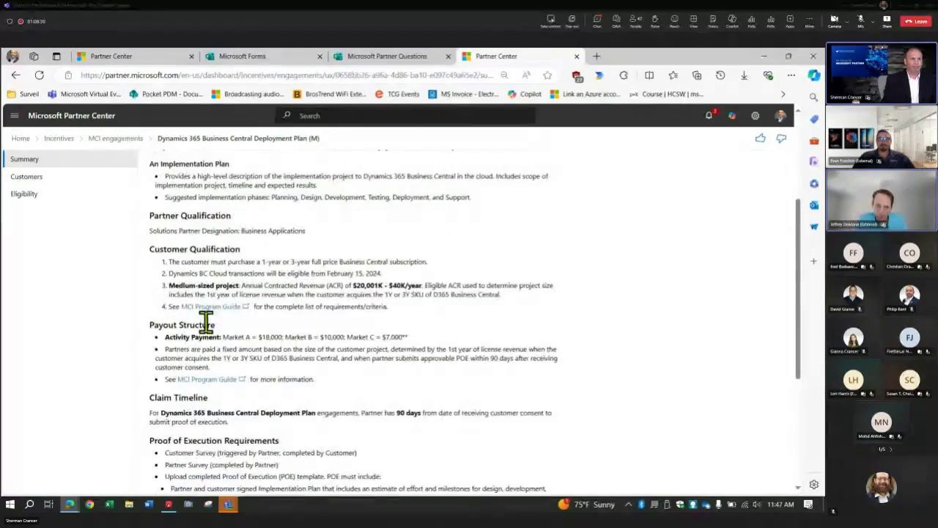
scroll(226, 307, up, 3)
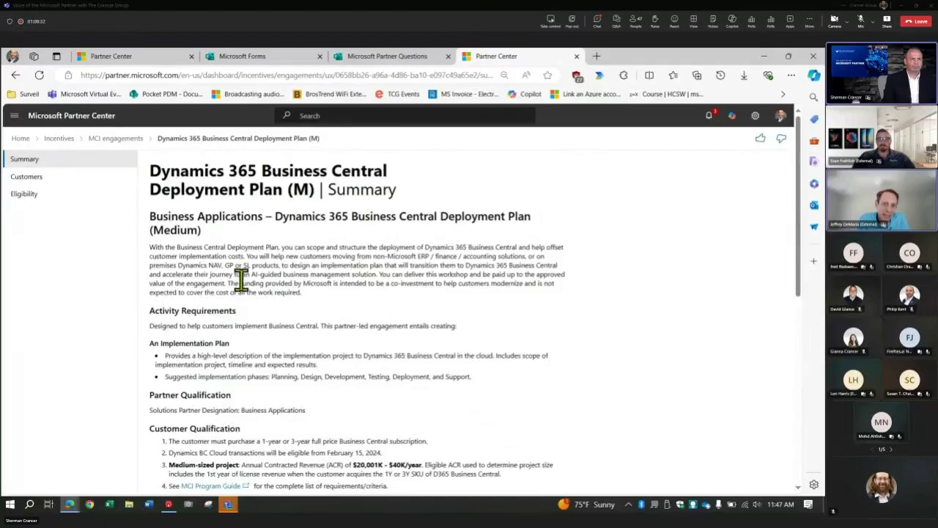
scroll(291, 330, down, 1)
scroll(293, 334, down, 1)
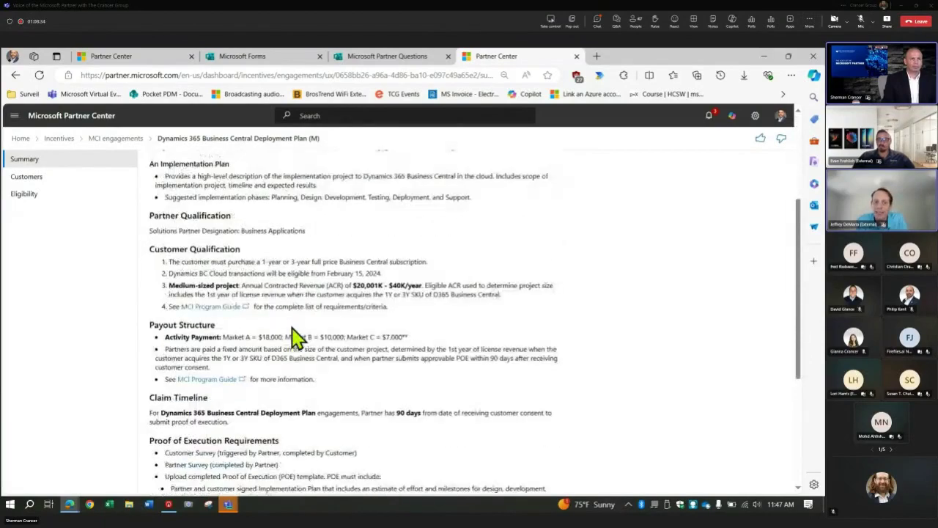
scroll(291, 327, down, 1)
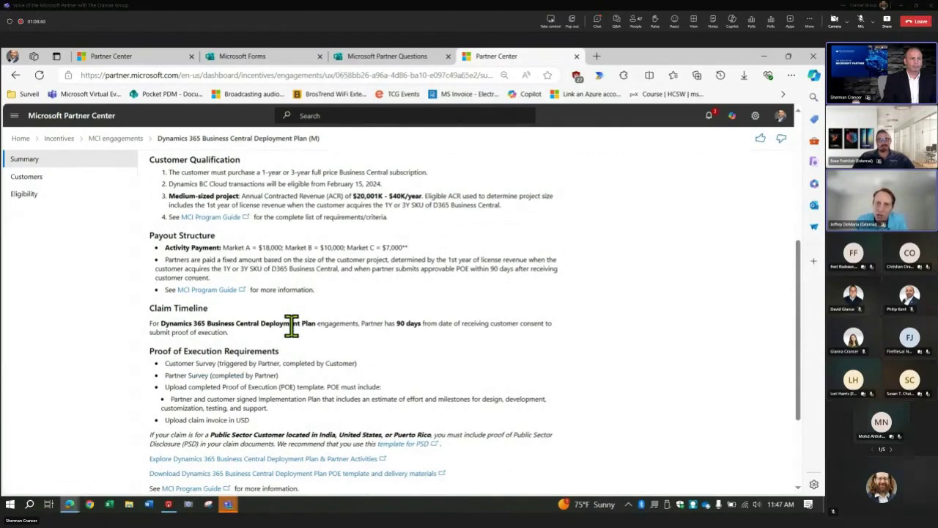
scroll(293, 330, down, 1)
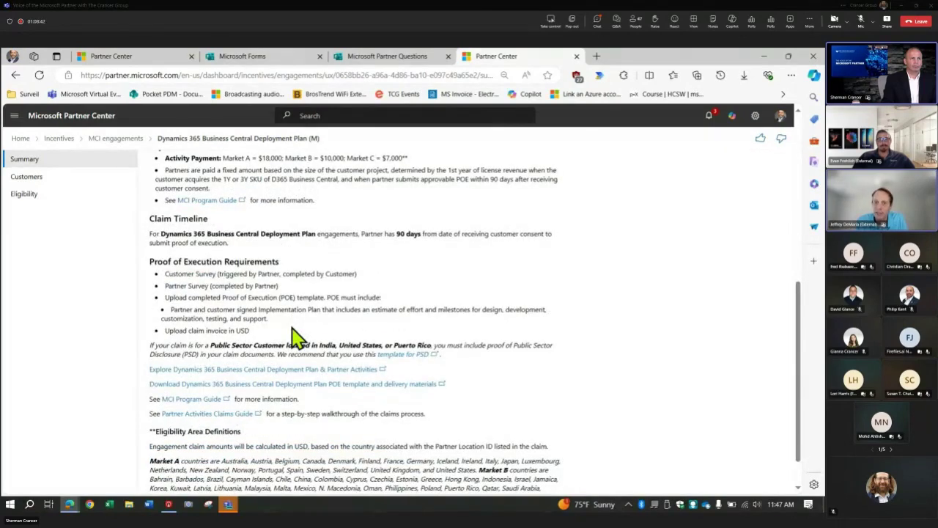
scroll(293, 333, down, 1)
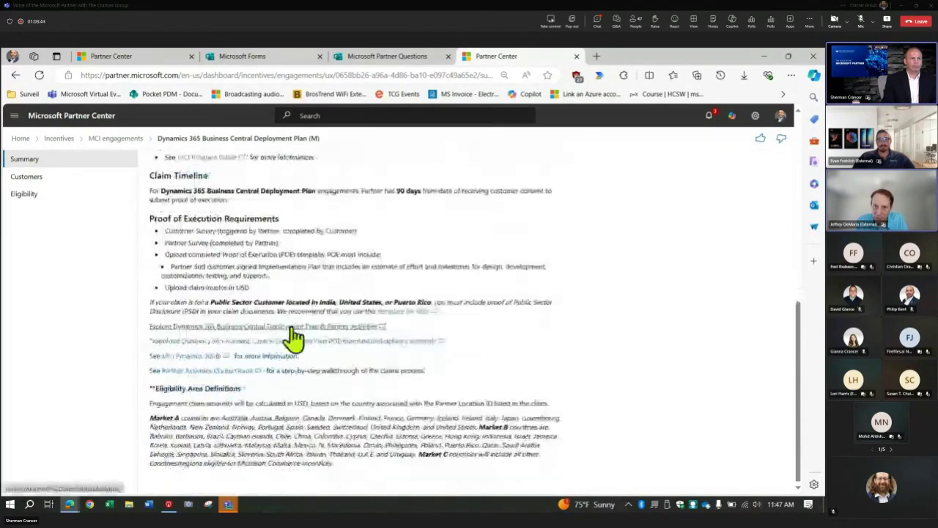
scroll(293, 334, up, 1)
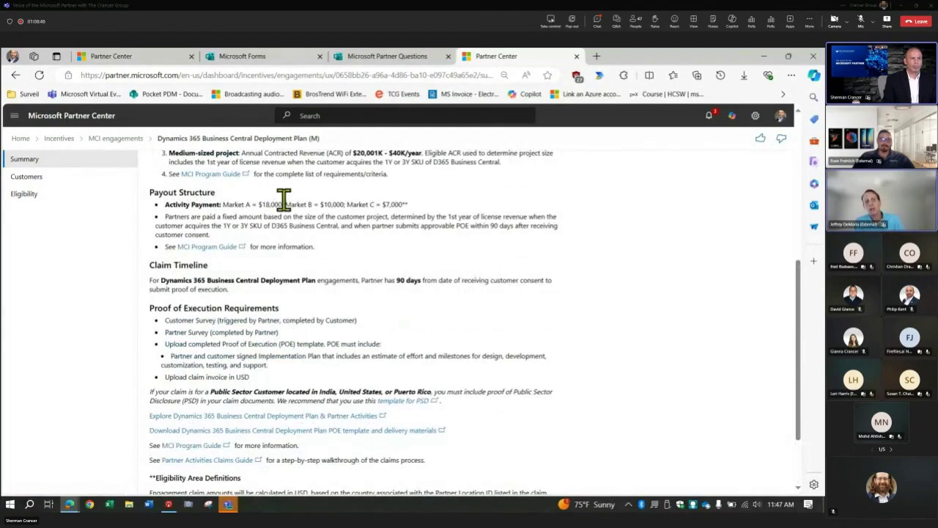
- Highlight the Market A payment and the Solutions Partner Designation: Business Applications qualification
drag(283, 204, 165, 205)
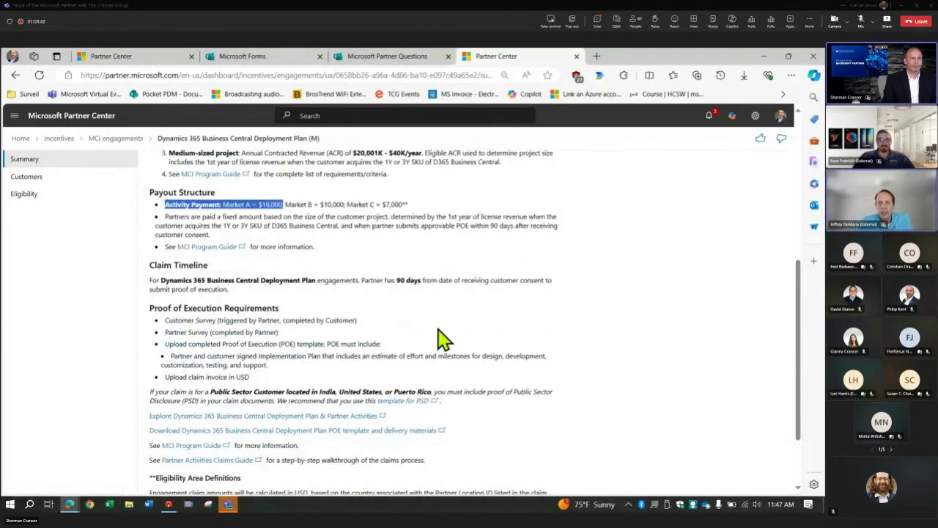
scroll(440, 337, up, 2)
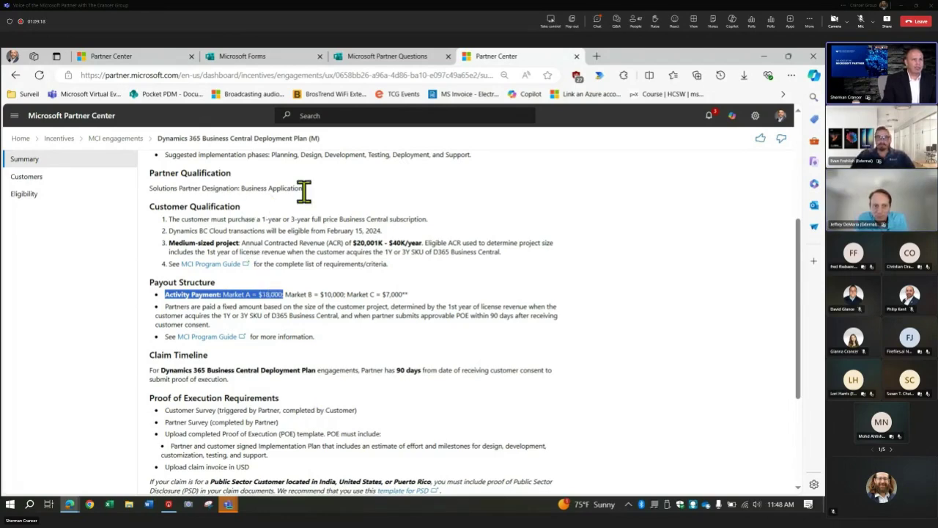
drag(305, 189, 149, 188)
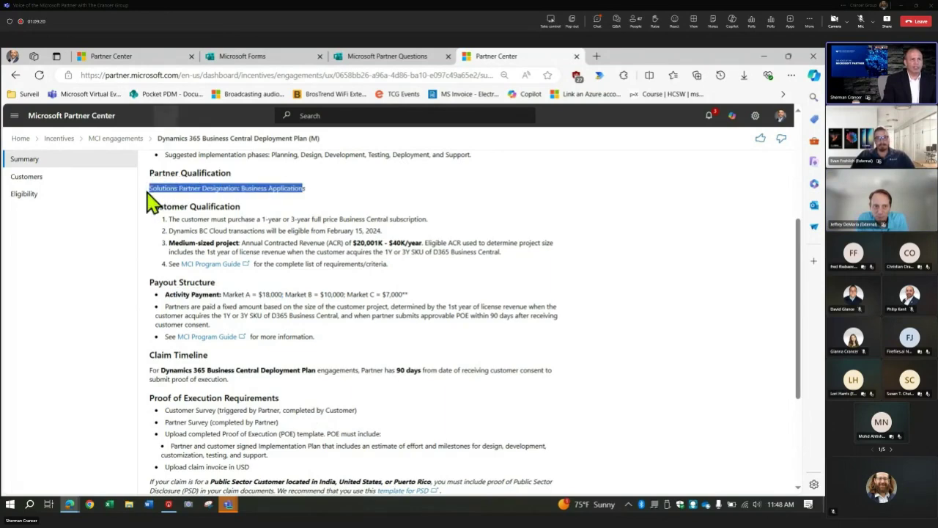
click(291, 190)
drag(305, 190, 147, 202)
scroll(335, 310, up, 3)
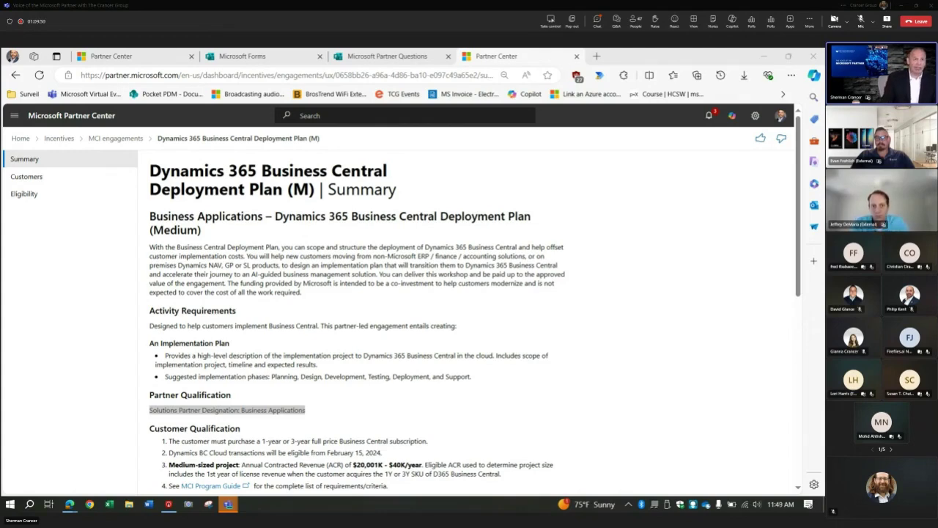
- Go from the Home page into the Incentives workspace and its Customer claims list
click(28, 141)
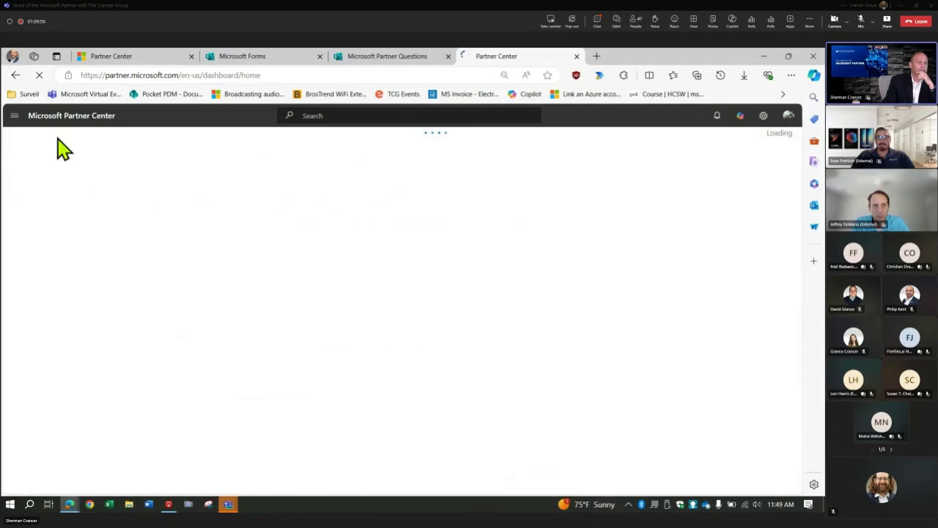
click(565, 245)
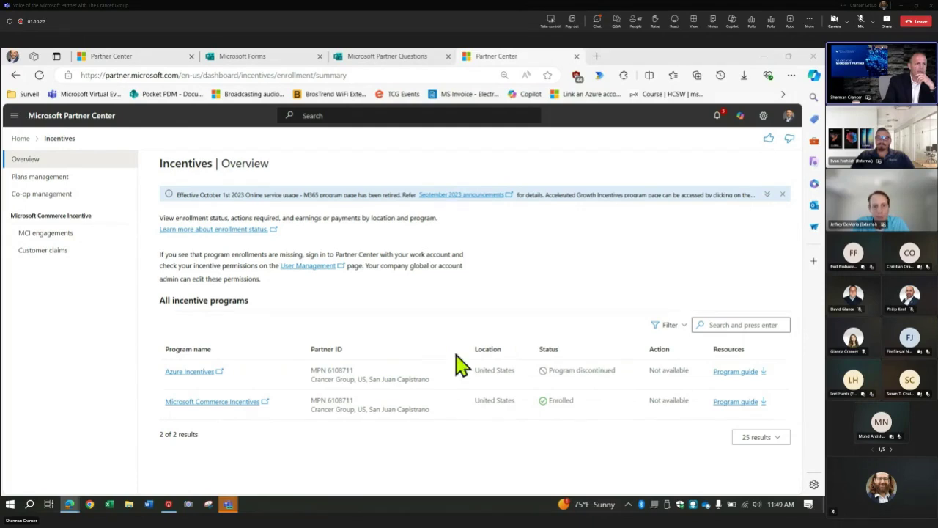
click(50, 257)
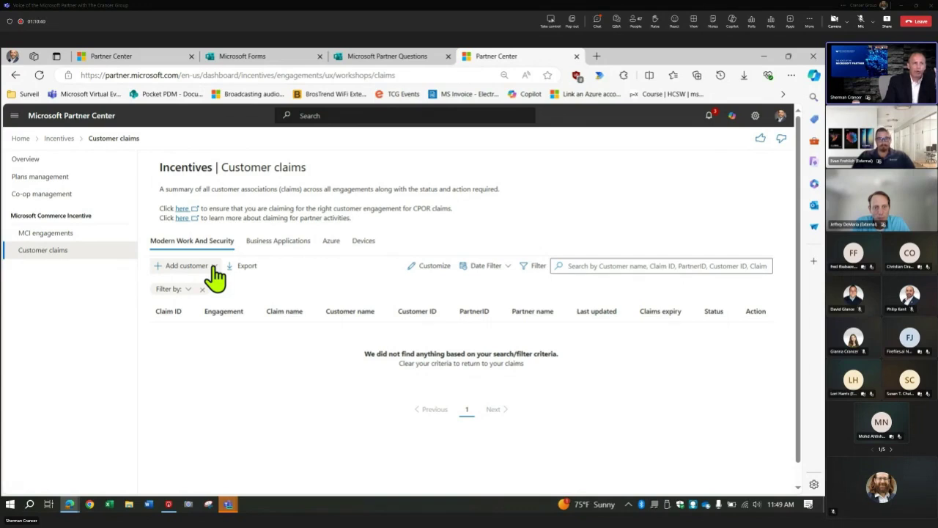
- Start a Use or consume customer claim, leaving Partner location and tenant ID empty
click(179, 266)
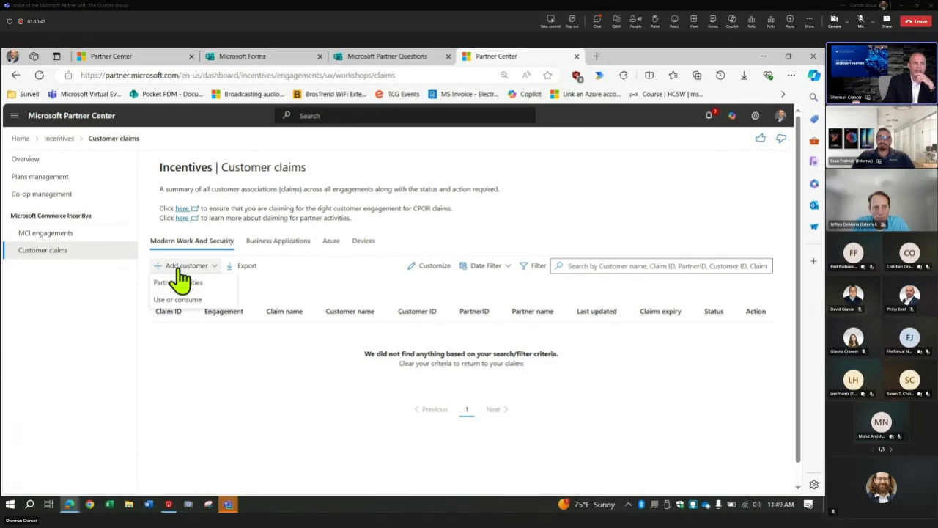
click(186, 302)
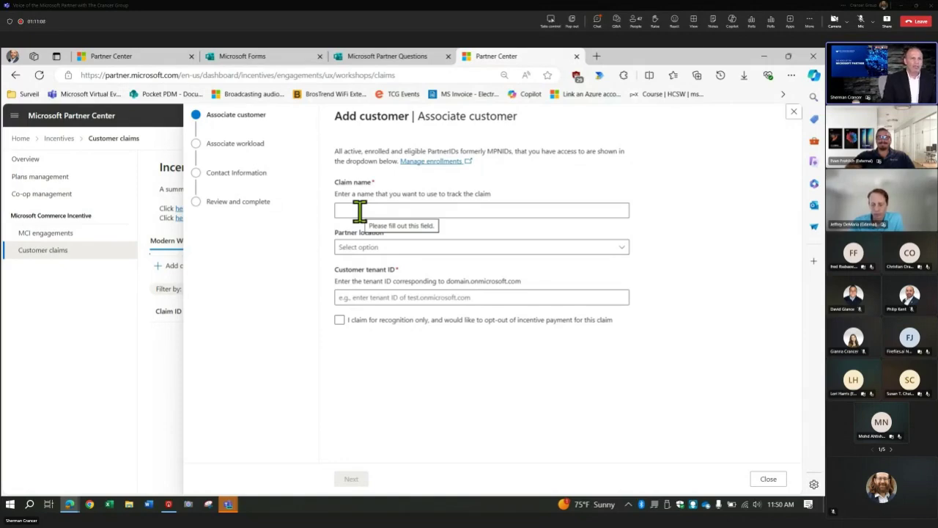
click(382, 253)
click(381, 253)
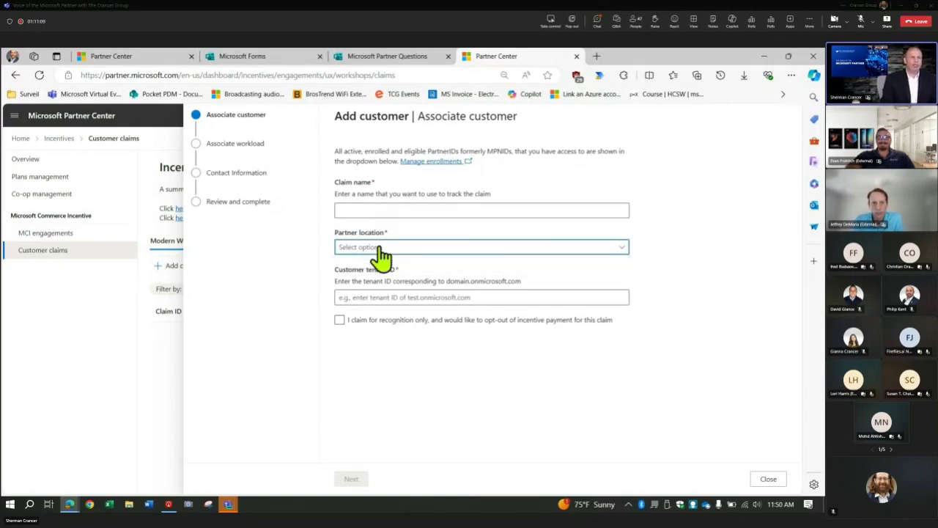
click(394, 299)
click(417, 368)
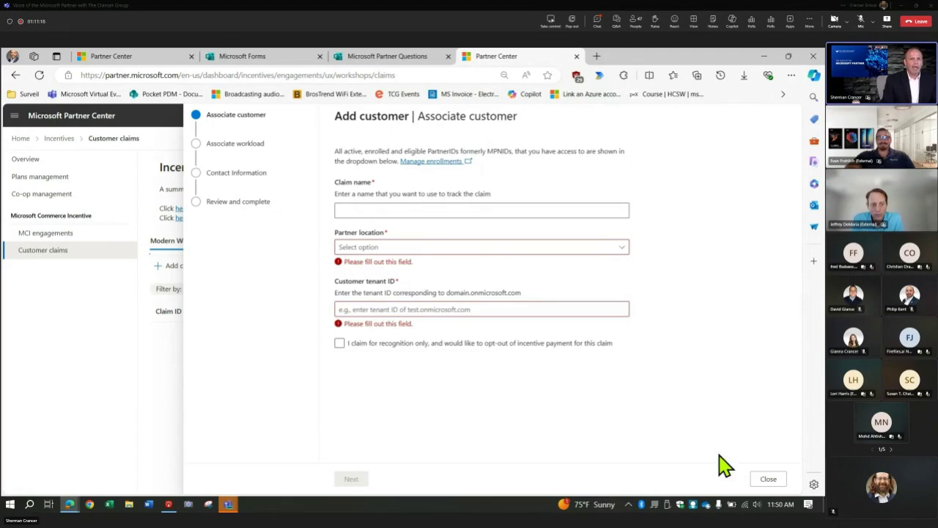
- Discard the unfinished Add customer claim form and dismiss the poll over the Customer claims page
click(763, 482)
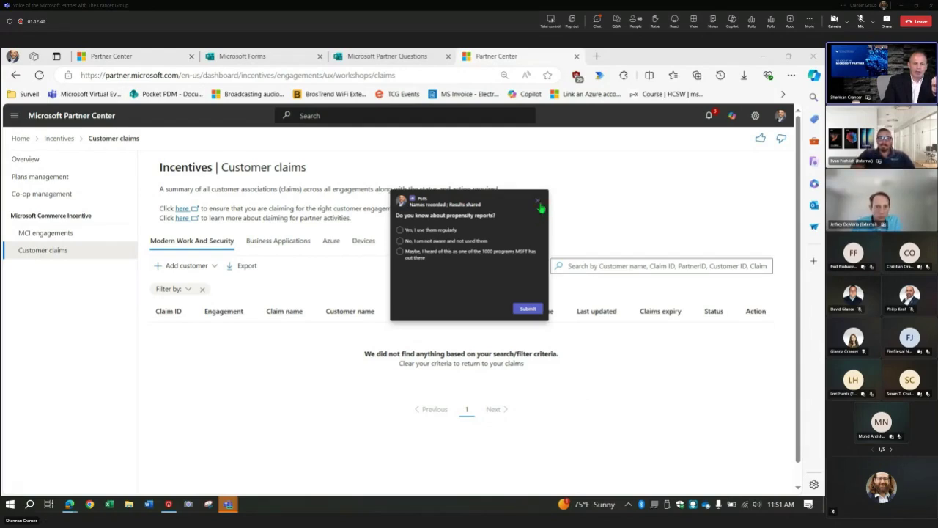
click(538, 206)
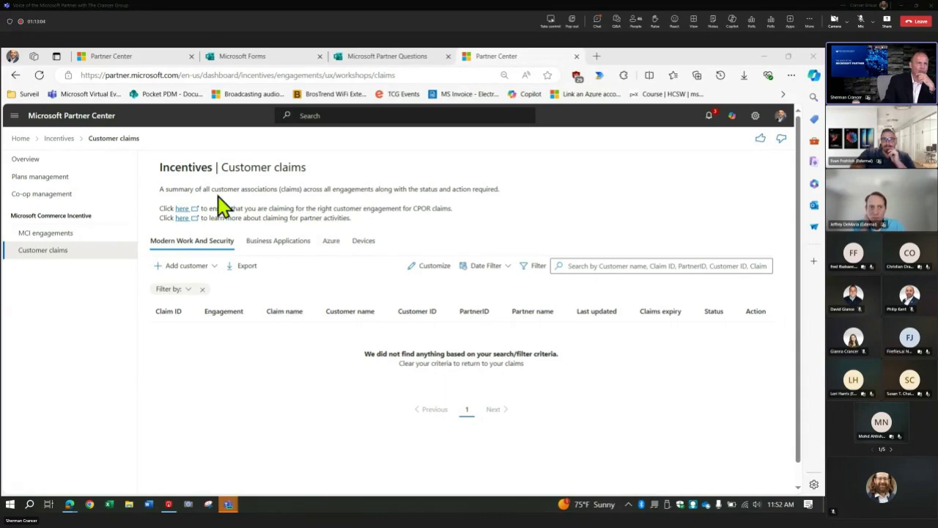
- Return Home and open the Insights workspace overview, scrolling its navigation toward Downloads hub
click(29, 140)
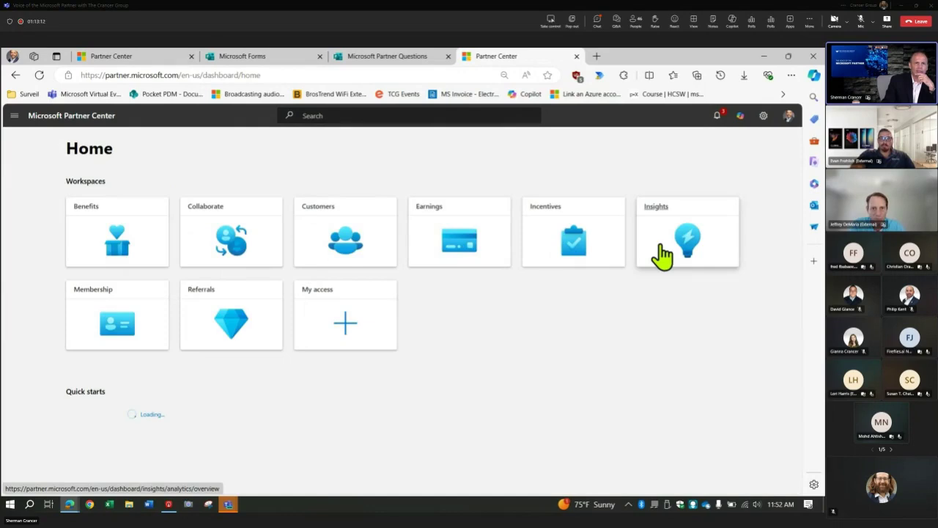
mouse_move(662, 253)
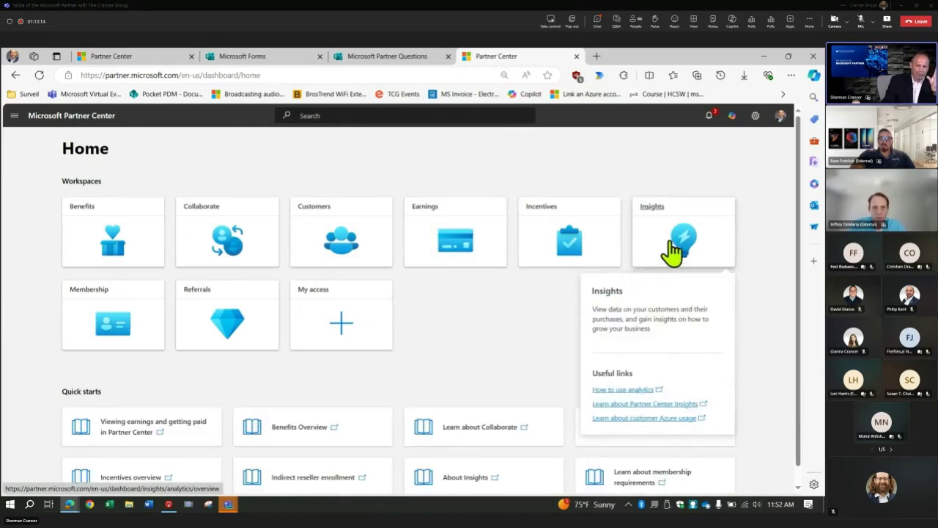
click(673, 251)
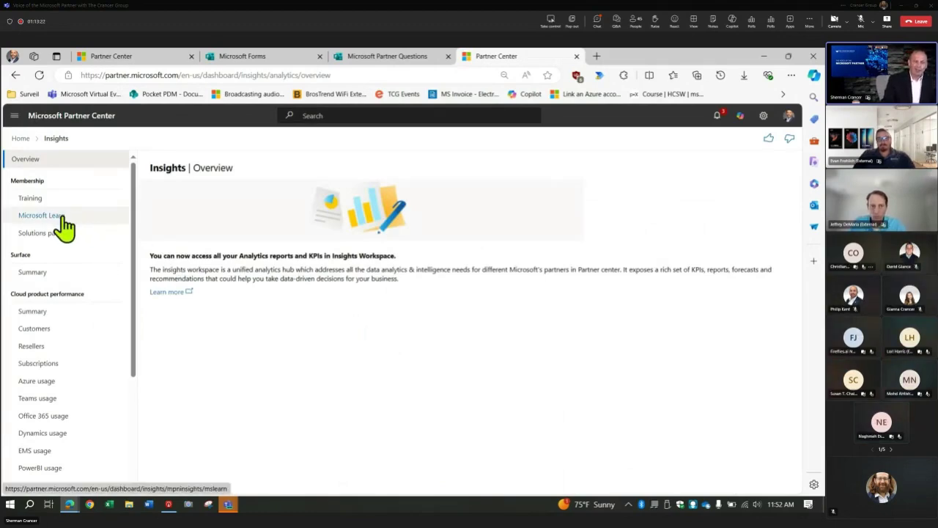
scroll(64, 223, down, 3)
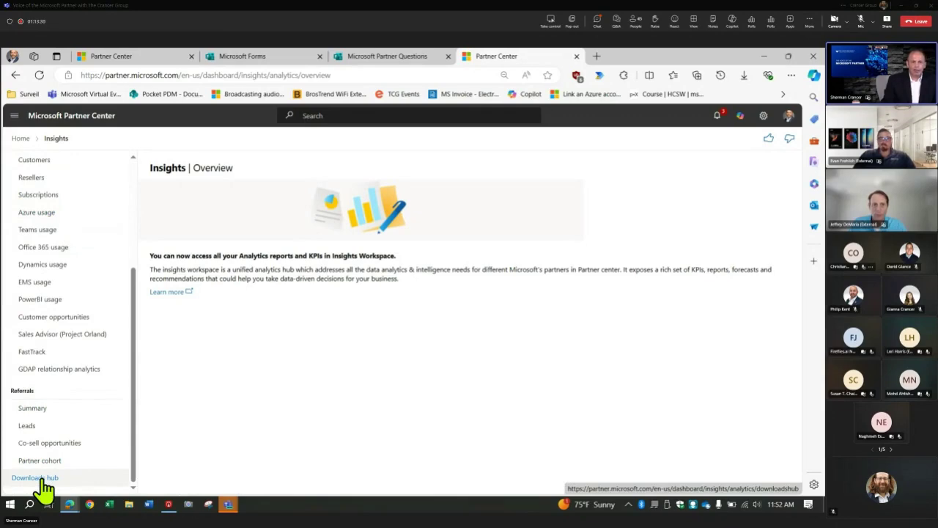
- Open the Insights Downloads hub and begin a new Cloud product performance report
click(34, 478)
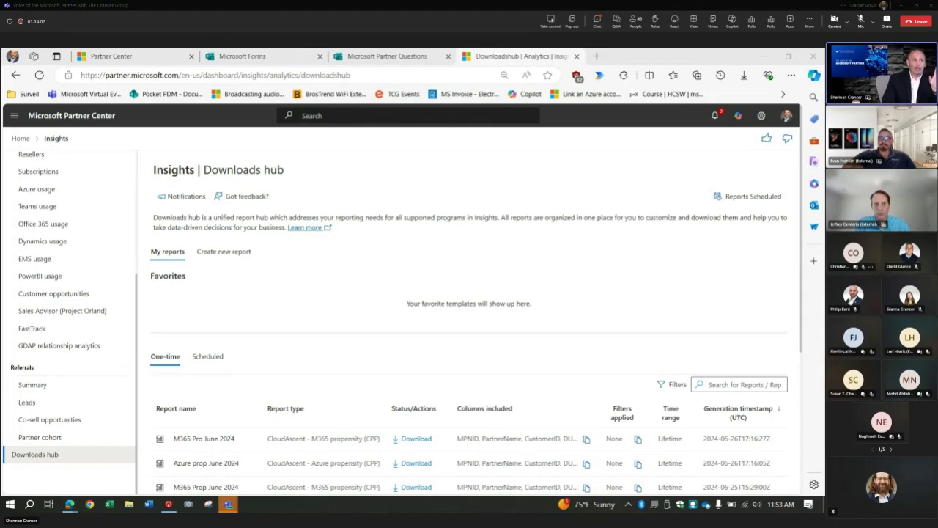
click(225, 255)
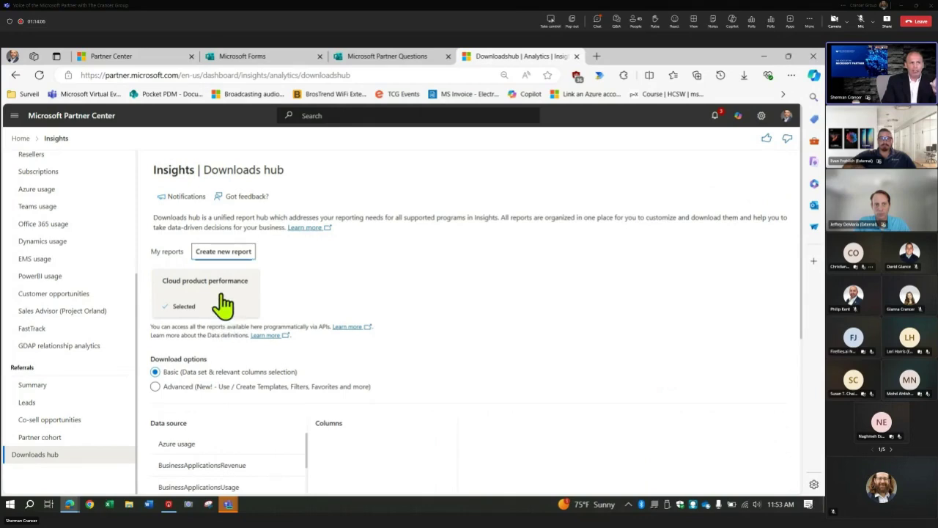
scroll(223, 305, down, 1)
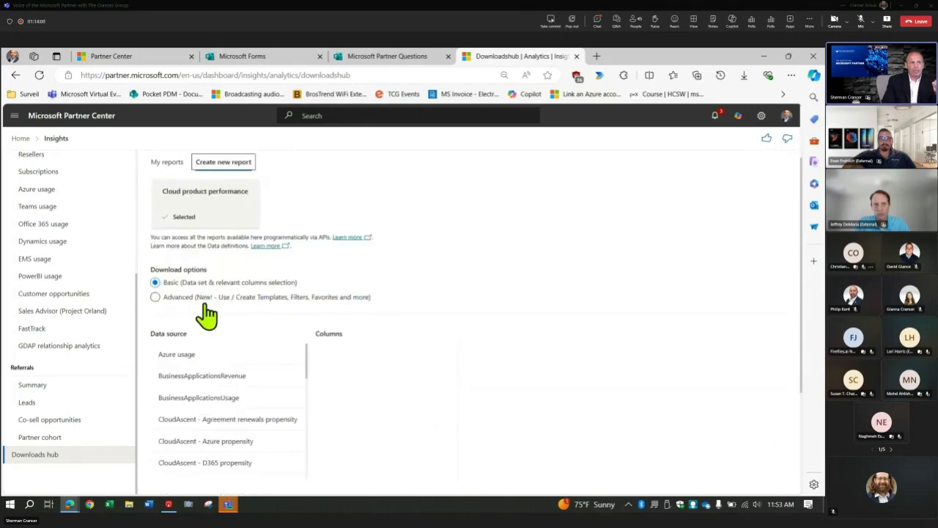
scroll(213, 398, down, 1)
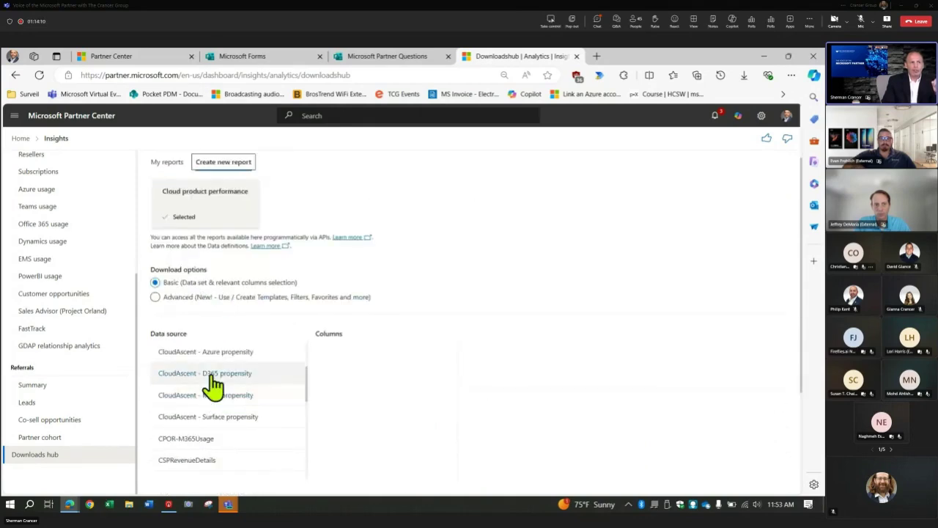
- Choose CloudAscent - Azure propensity as the data source with all columns selected
click(205, 352)
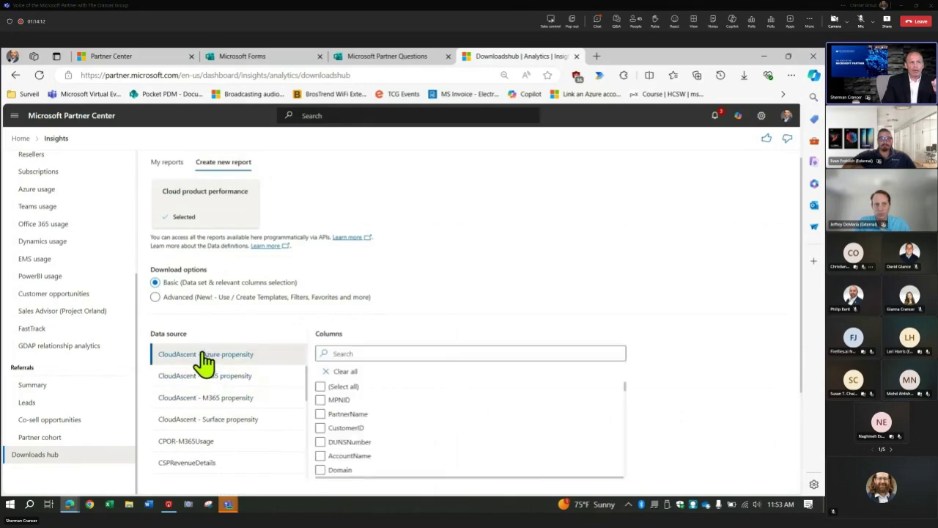
click(320, 388)
scroll(375, 433, down, 4)
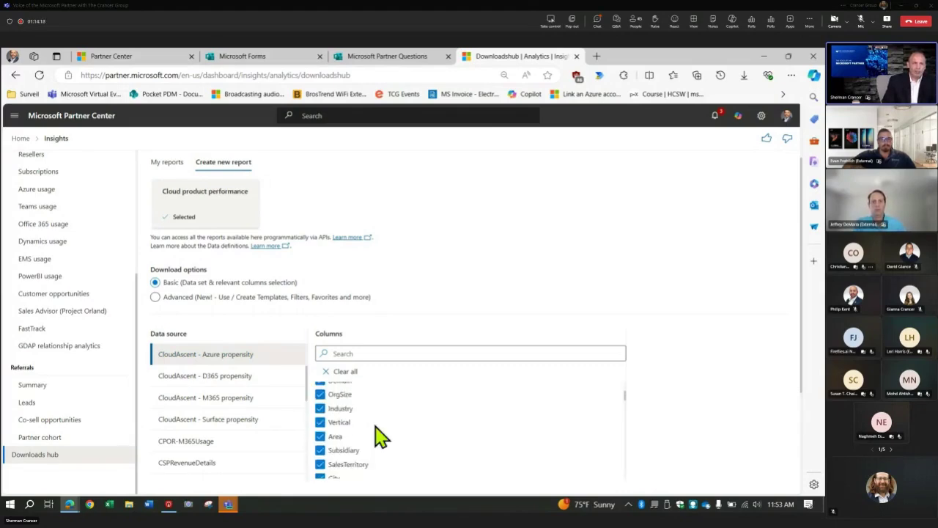
scroll(380, 437, down, 10)
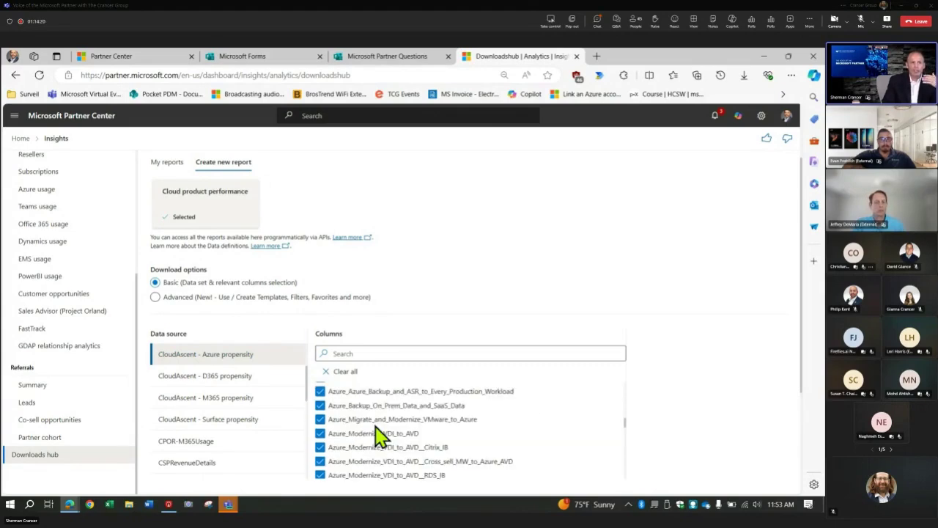
scroll(379, 435, down, 8)
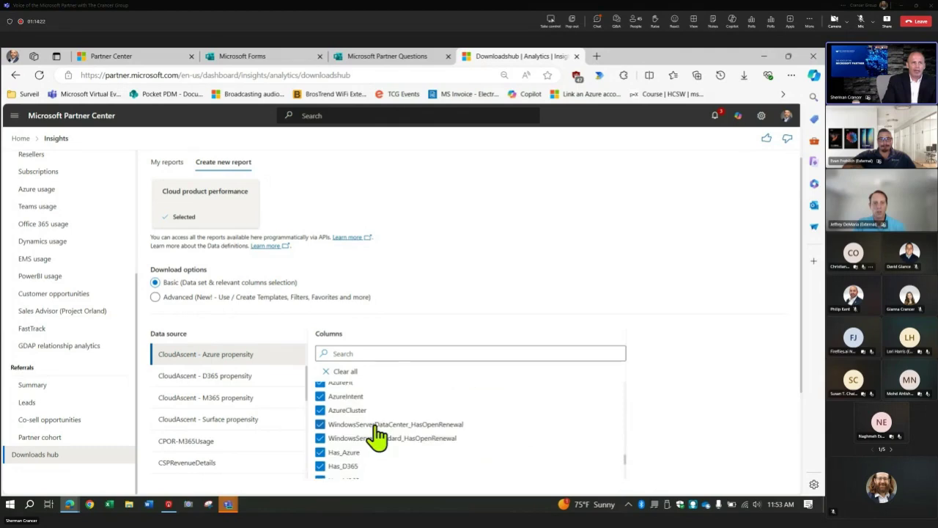
scroll(378, 436, down, 3)
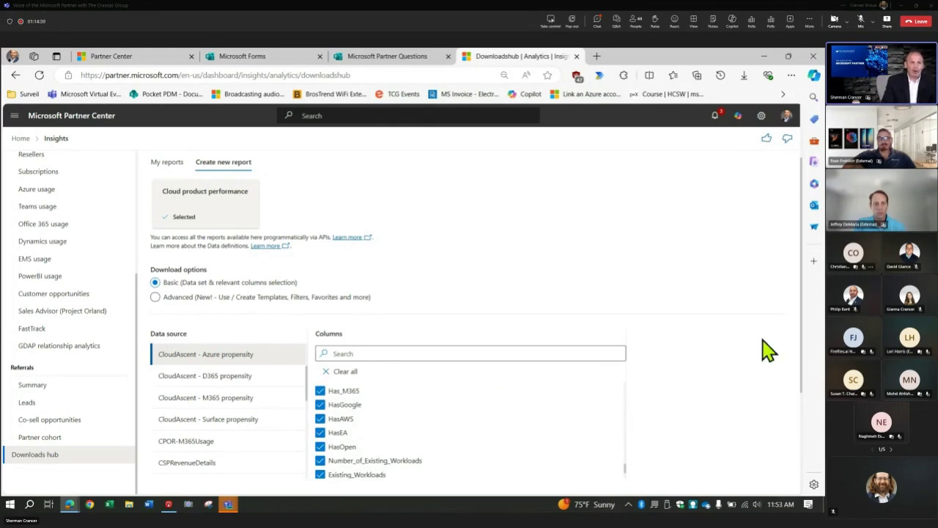
scroll(702, 359, down, 3)
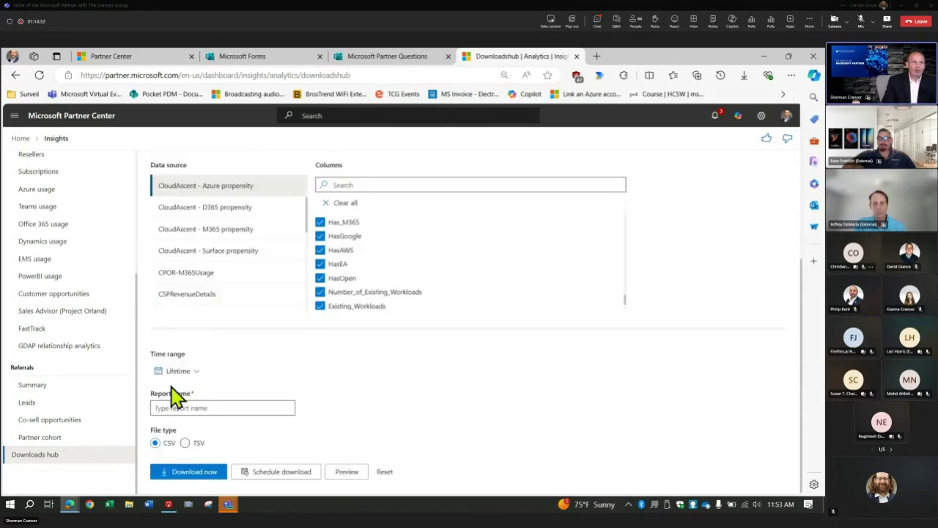
- Name the report 'prop july 2024' and queue it with Download now
click(180, 407)
text(p)
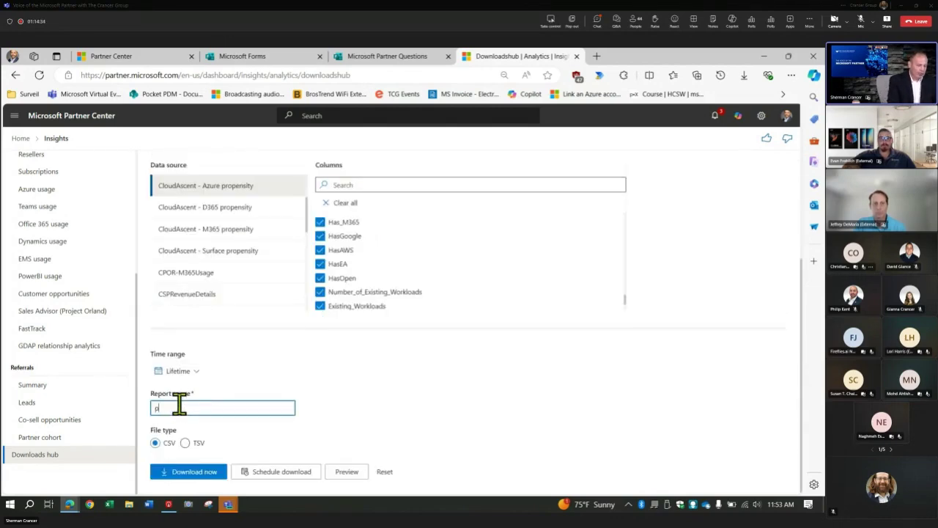
text(rop july 2024)
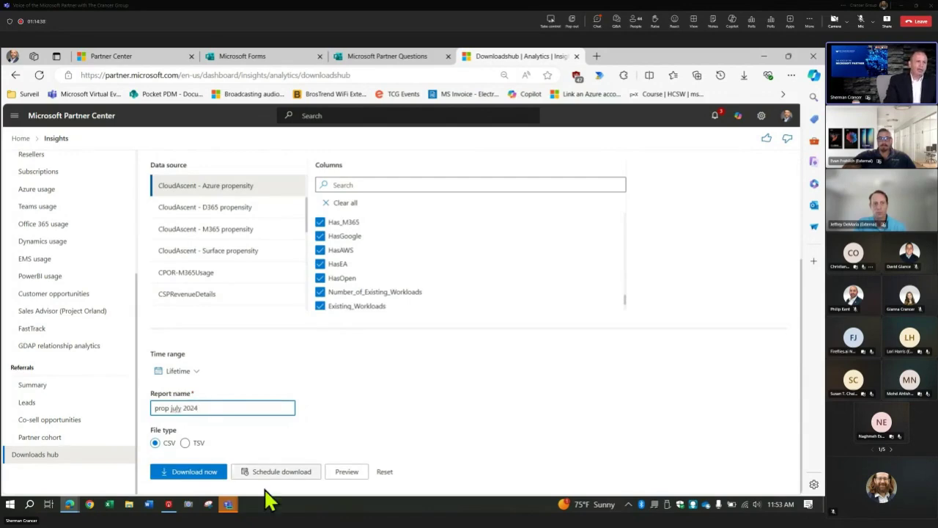
click(183, 475)
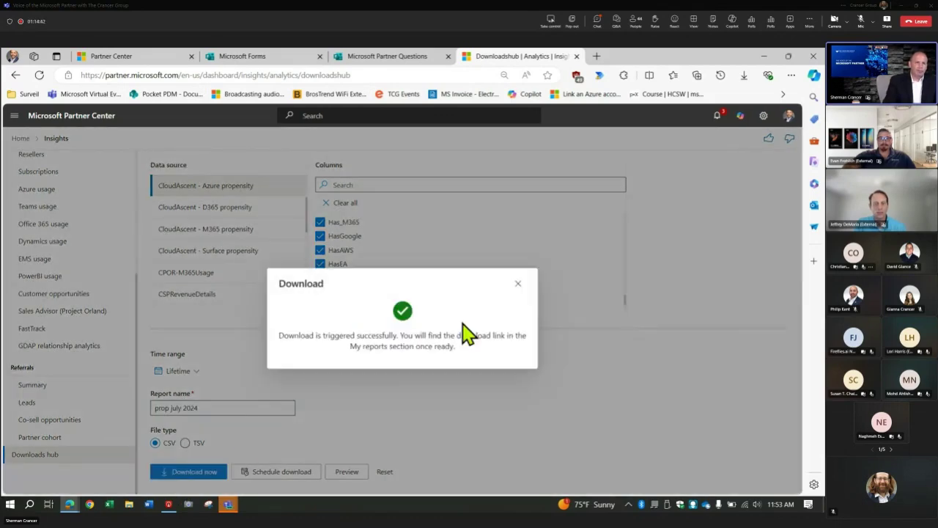
click(518, 283)
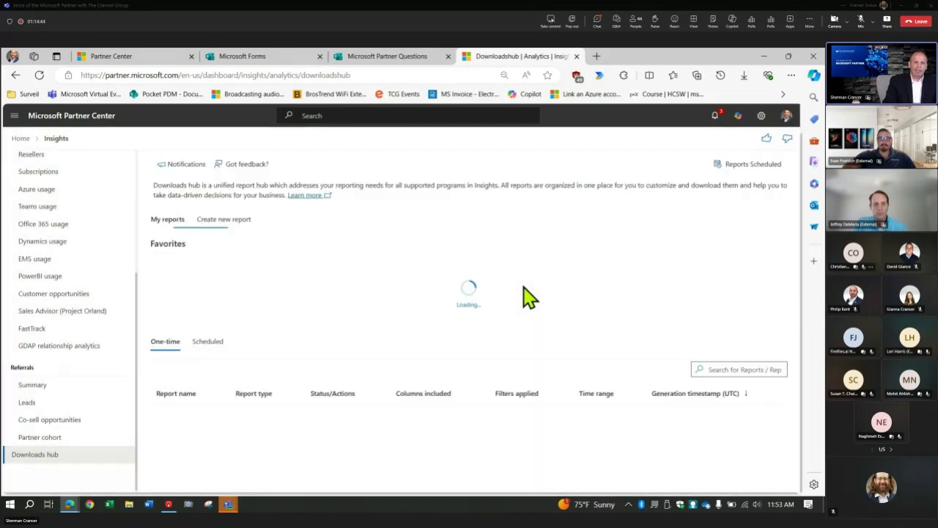
click(236, 221)
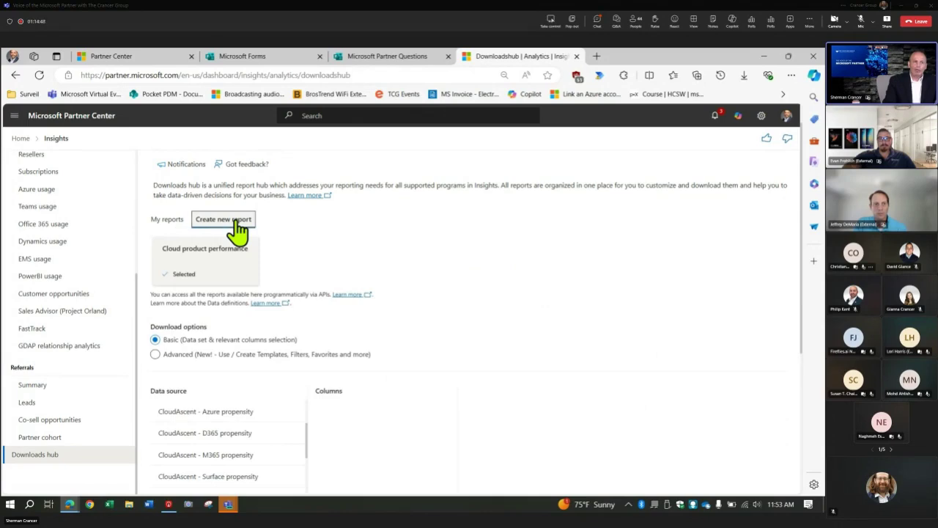
- Queue an all-columns CloudAscent - M365 propensity report named 'sadfasdf'
scroll(207, 462, down, 2)
scroll(207, 462, up, 2)
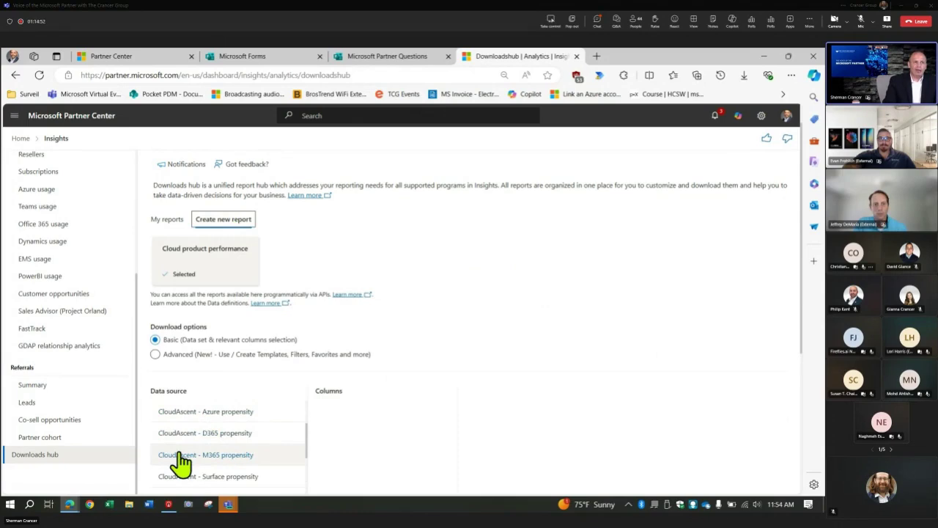
click(179, 455)
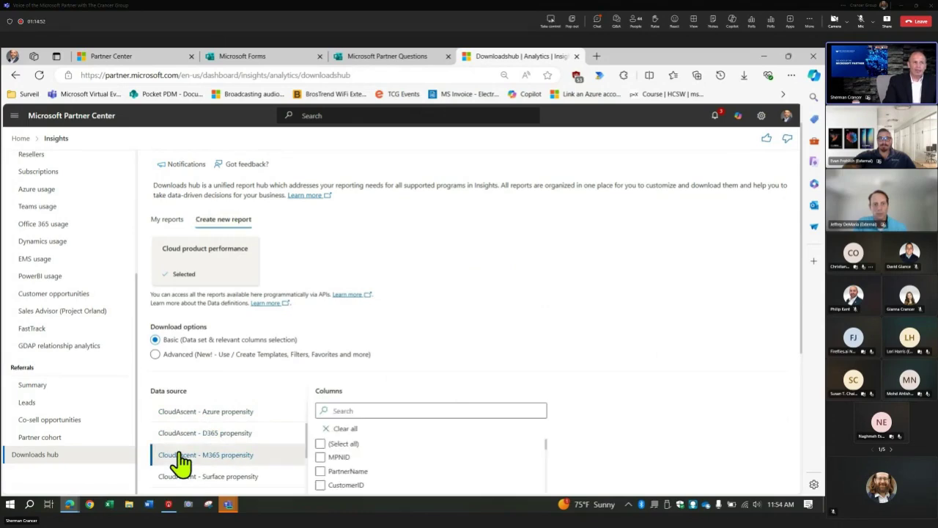
click(320, 443)
scroll(488, 375, down, 3)
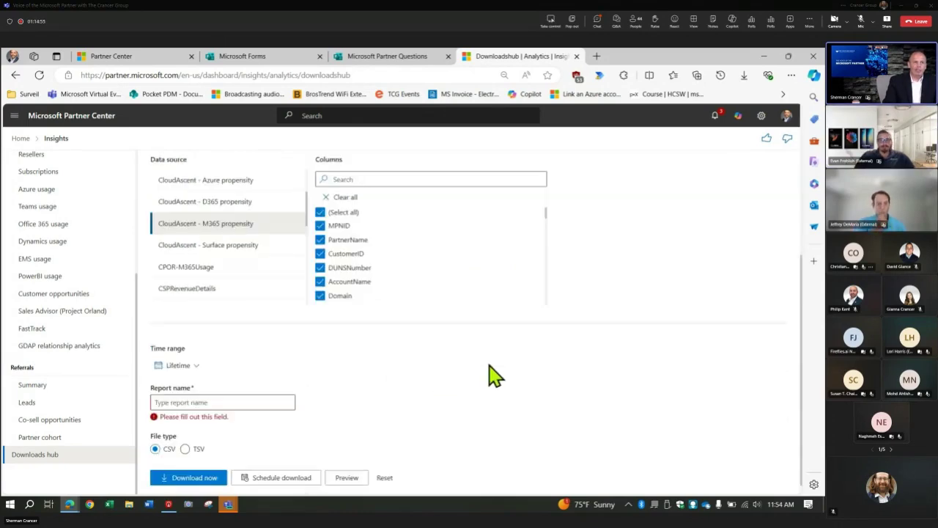
click(182, 395)
text(sadfasdf)
click(193, 470)
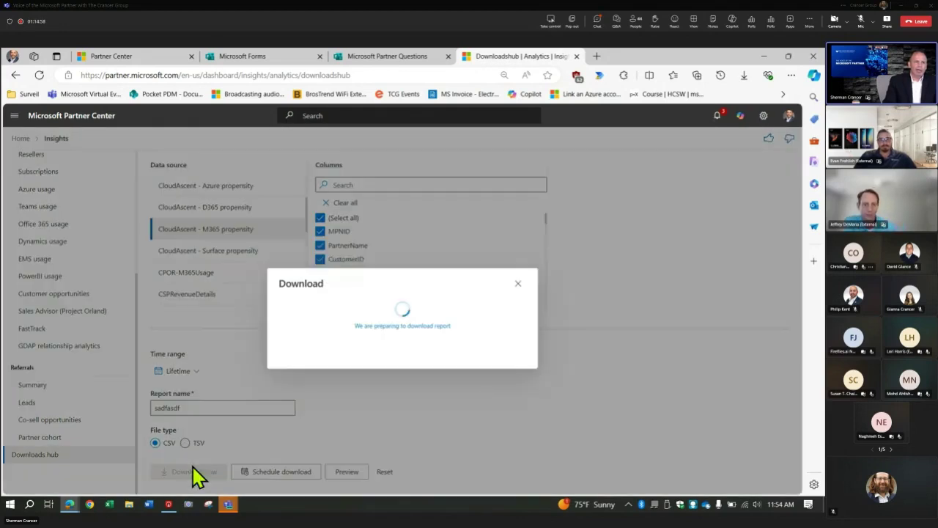
click(519, 285)
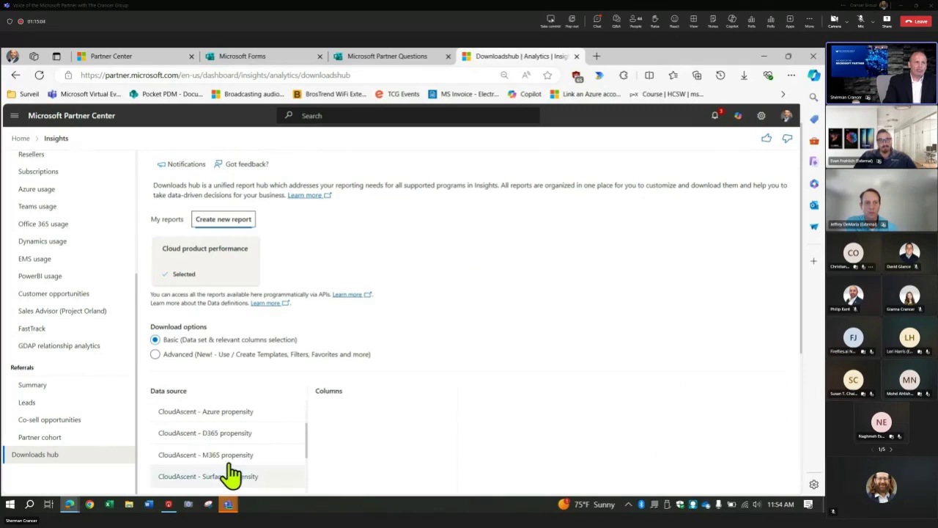
- Start a CloudAscent - D365 propensity report with every column selected
scroll(224, 489, down, 5)
scroll(220, 440, up, 5)
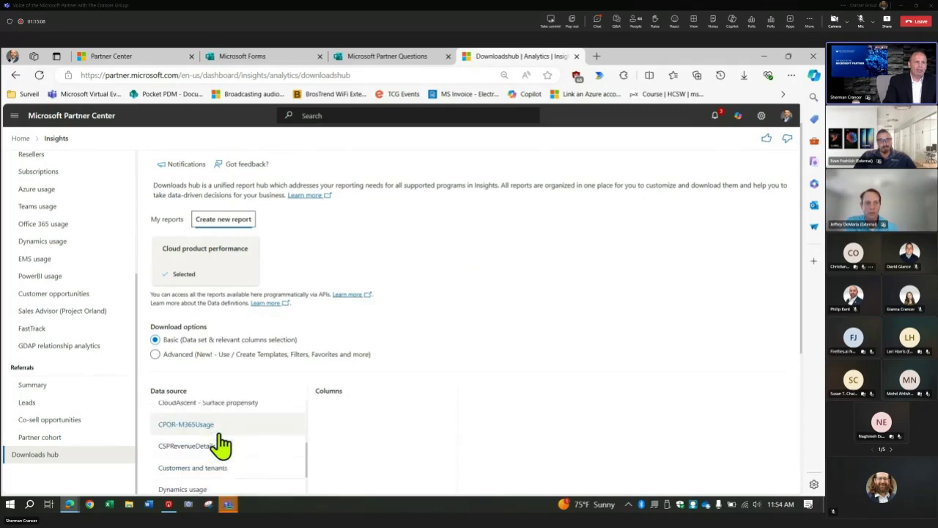
click(211, 434)
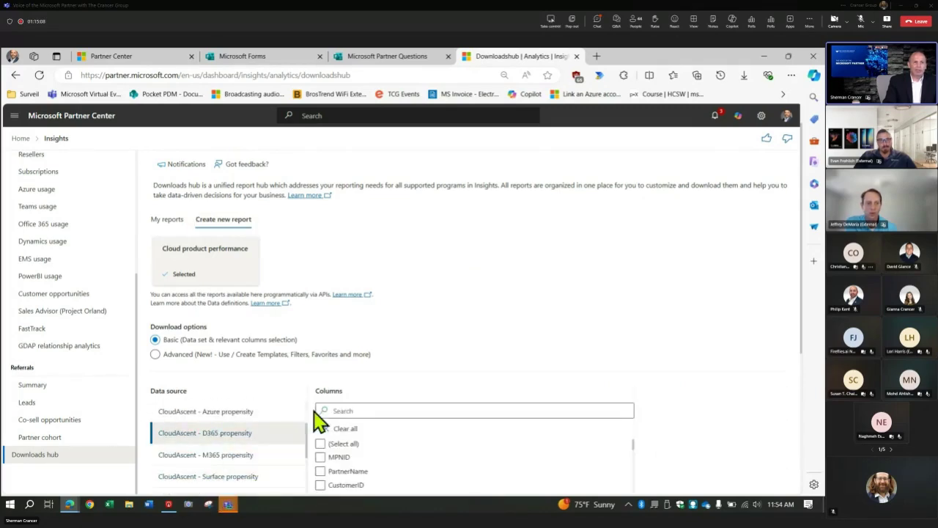
click(320, 443)
scroll(360, 337, down, 3)
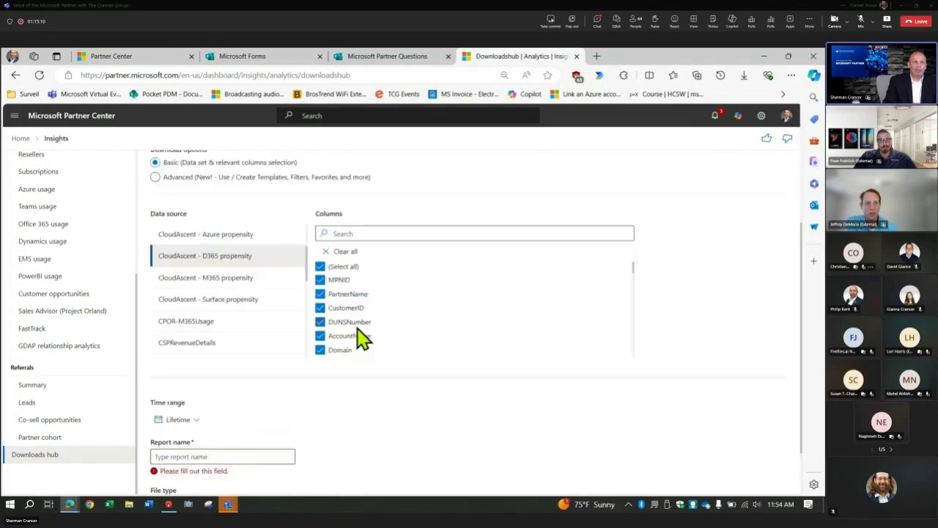
scroll(326, 345, up, 3)
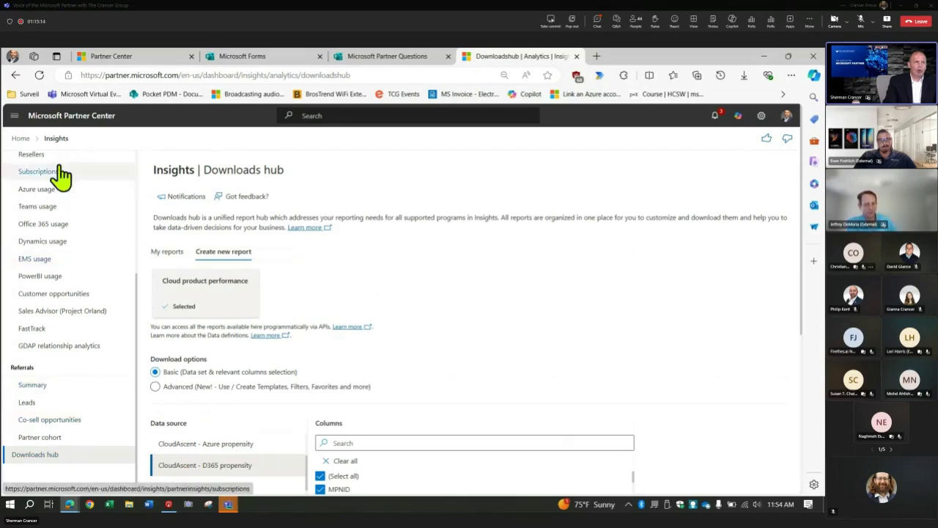
- Check the queued propensity reports under Downloads hub One-time reports, then return Home
click(22, 76)
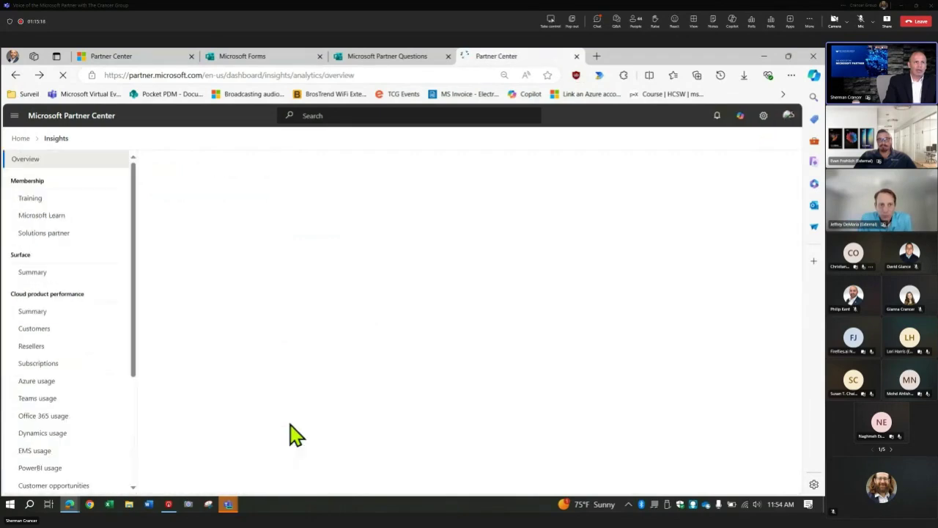
scroll(44, 426, down, 3)
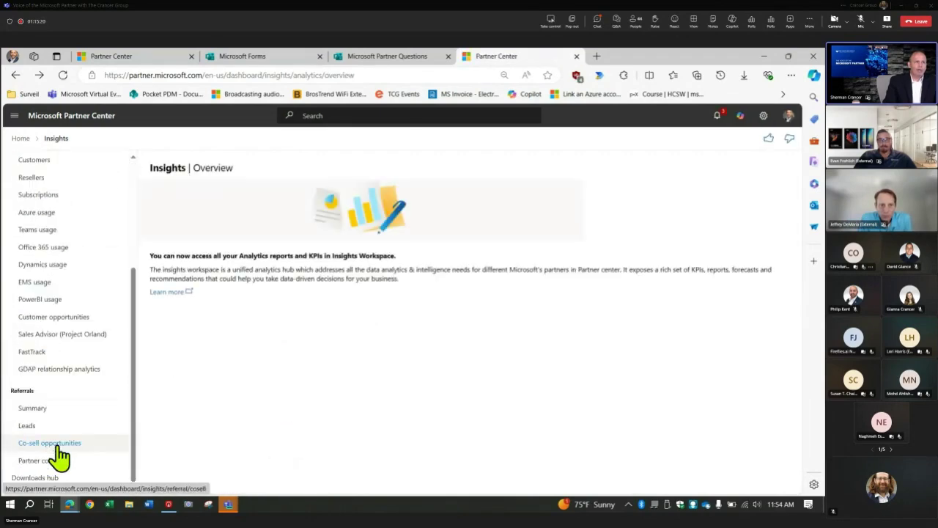
click(37, 483)
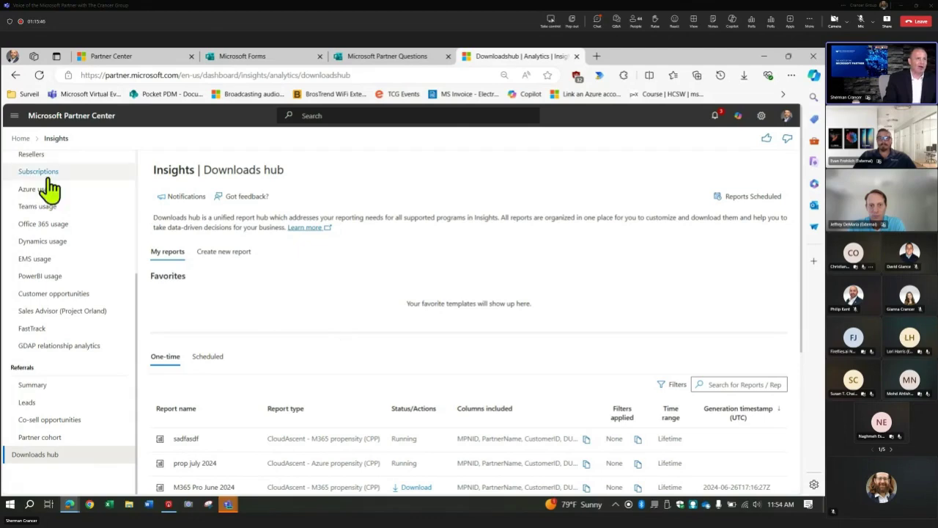
click(14, 140)
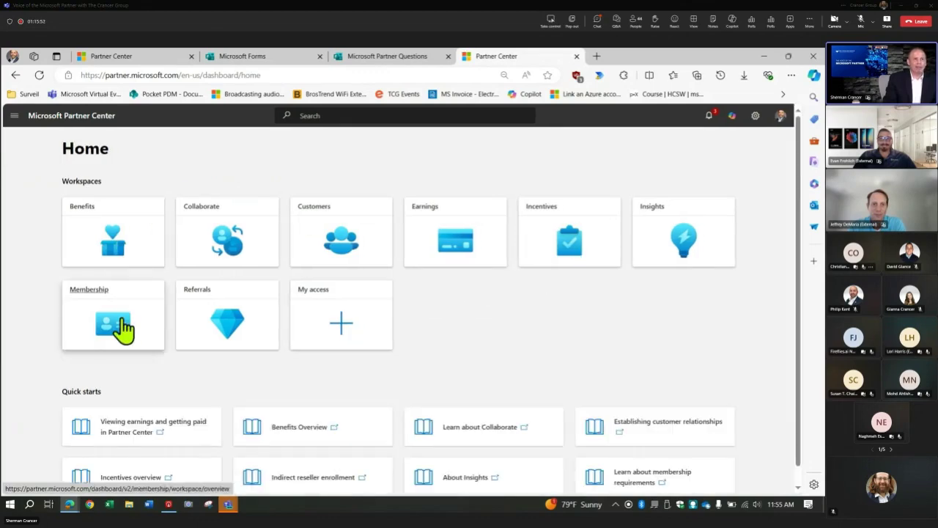
- Open the Membership workspace and scroll its navigation to the Solutions Partner section
click(123, 324)
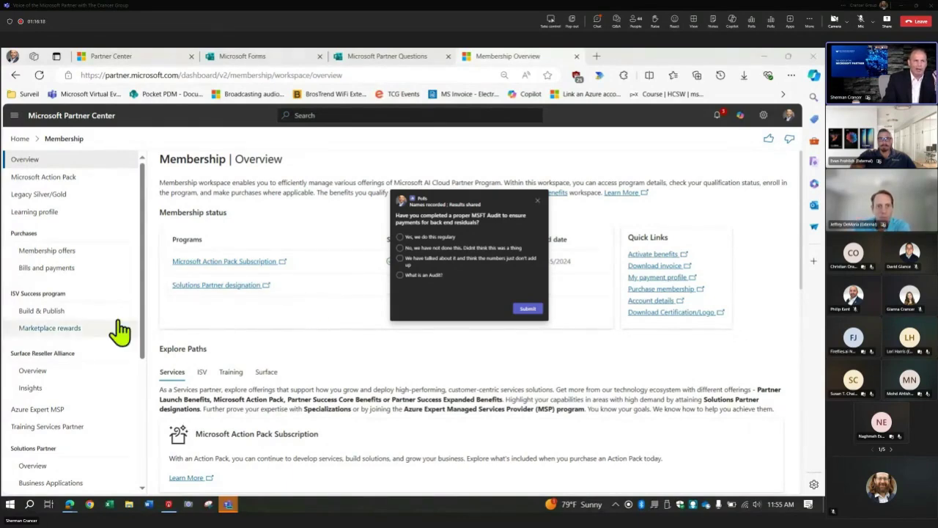
scroll(74, 329, down, 1)
scroll(73, 330, down, 3)
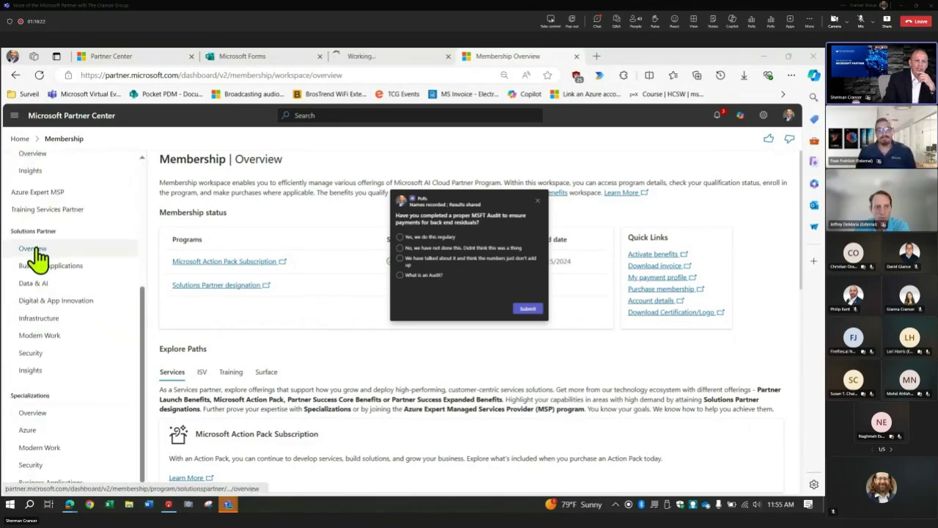
- From Solutions Partner Overview, open Digital & App Innovation details showing 10/100 points
click(34, 249)
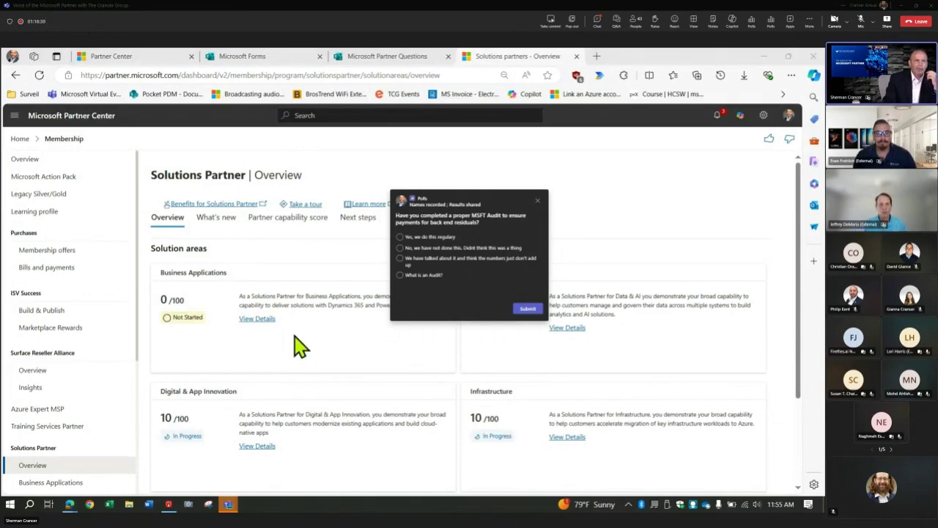
scroll(296, 349, down, 2)
scroll(297, 348, down, 1)
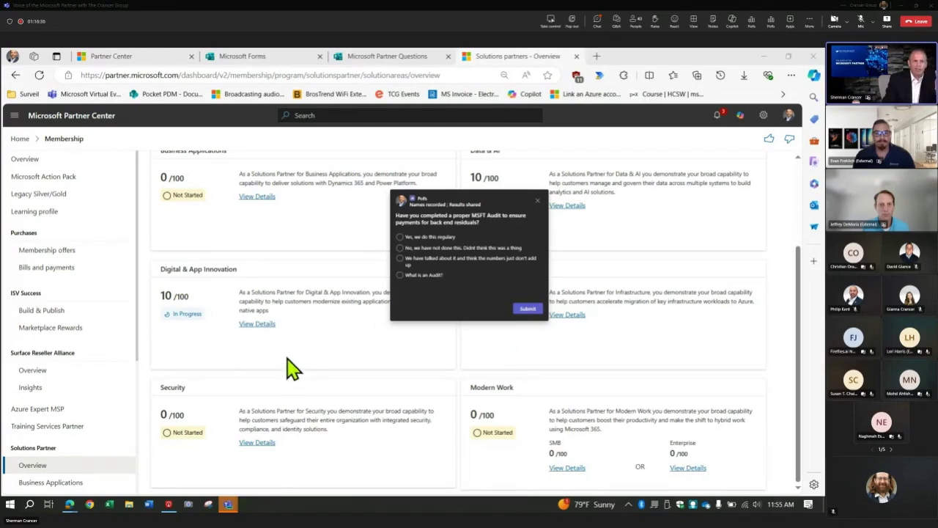
click(256, 324)
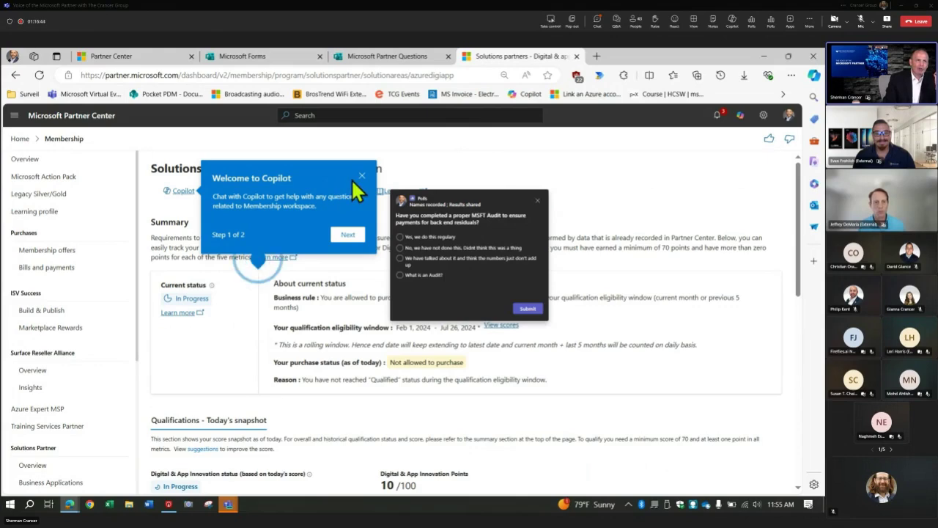
- Clear the Copilot and poll popups and open Net customer adds details (0/30 points)
click(362, 177)
scroll(306, 279, down, 4)
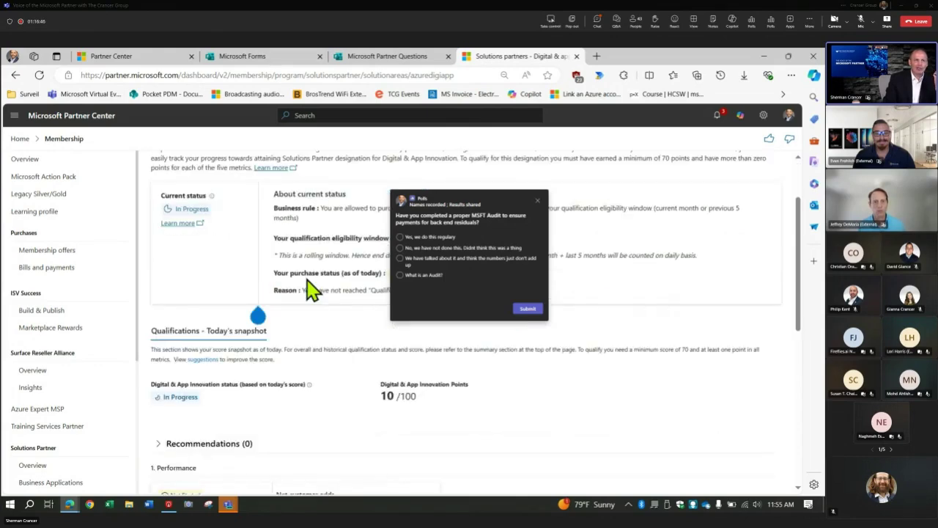
scroll(308, 282, down, 2)
scroll(306, 277, down, 2)
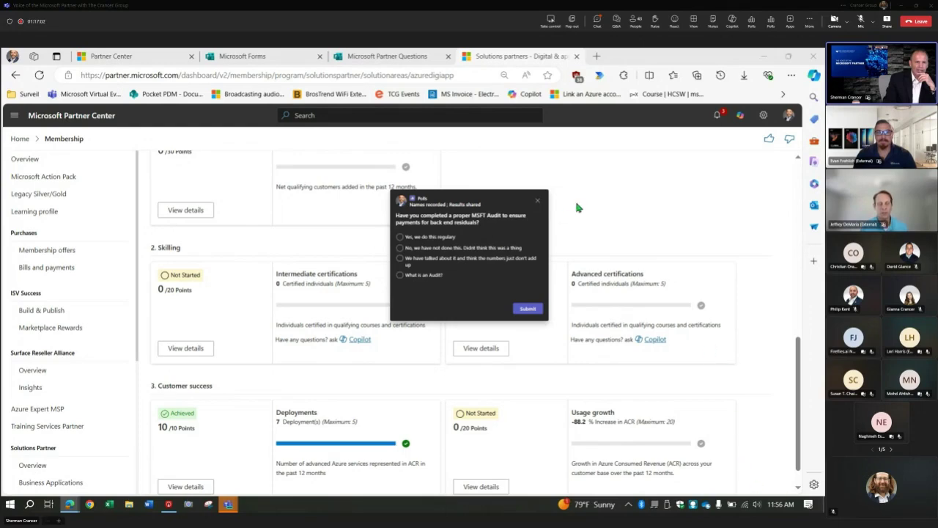
click(538, 199)
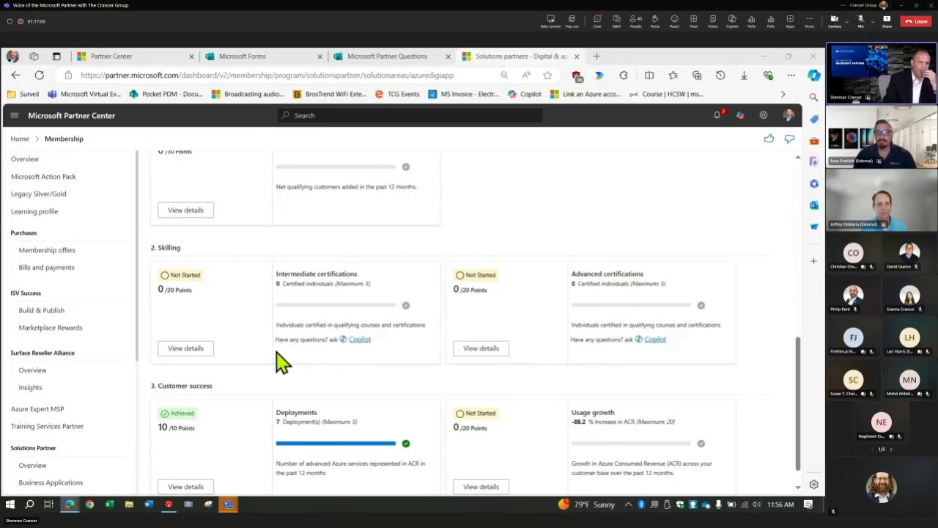
scroll(278, 360, up, 1)
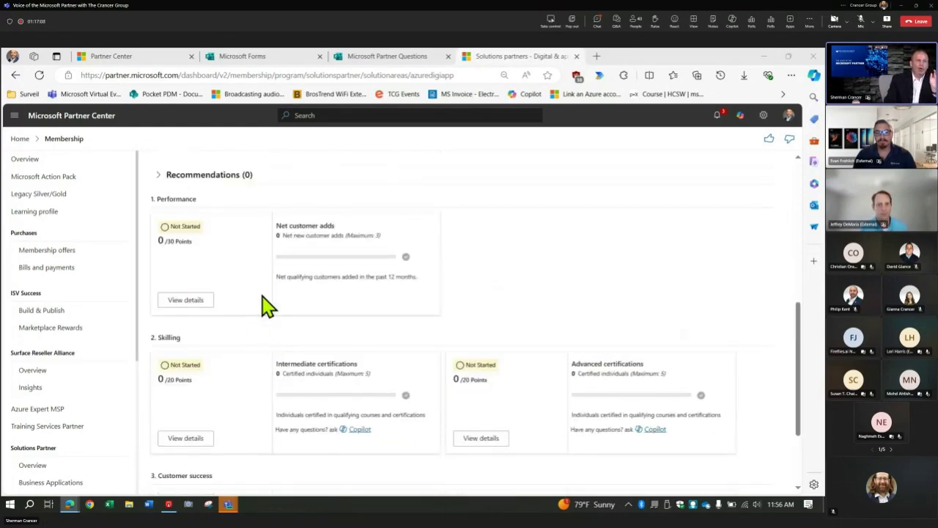
click(188, 302)
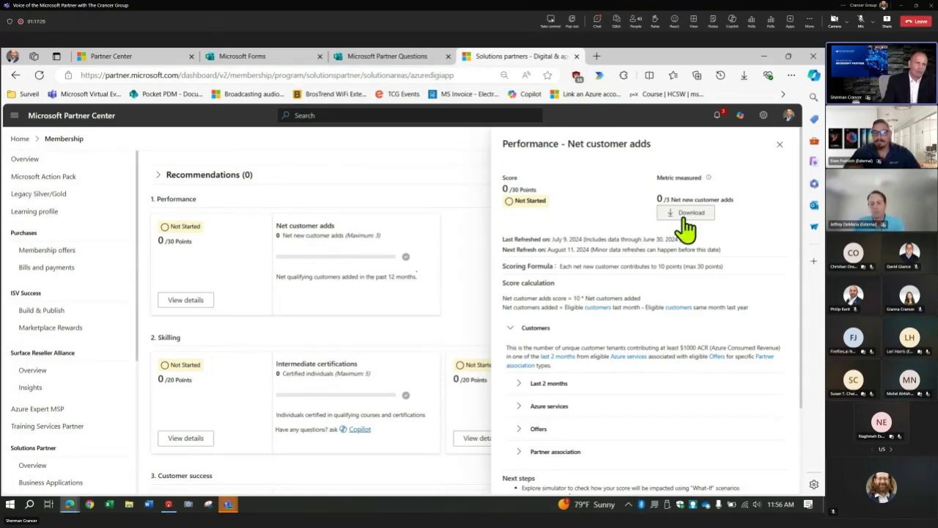
- Close Net customer adds and review the Intermediate certifications scoring details
click(779, 144)
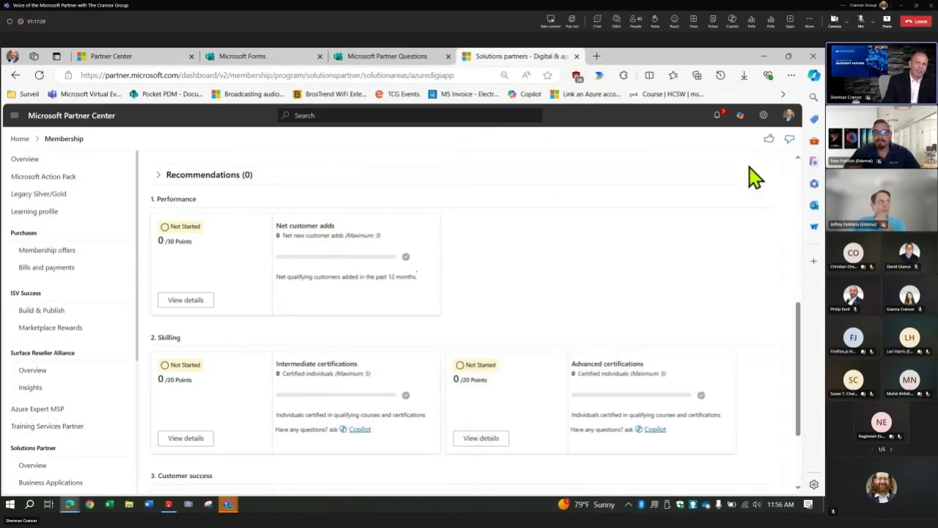
click(186, 439)
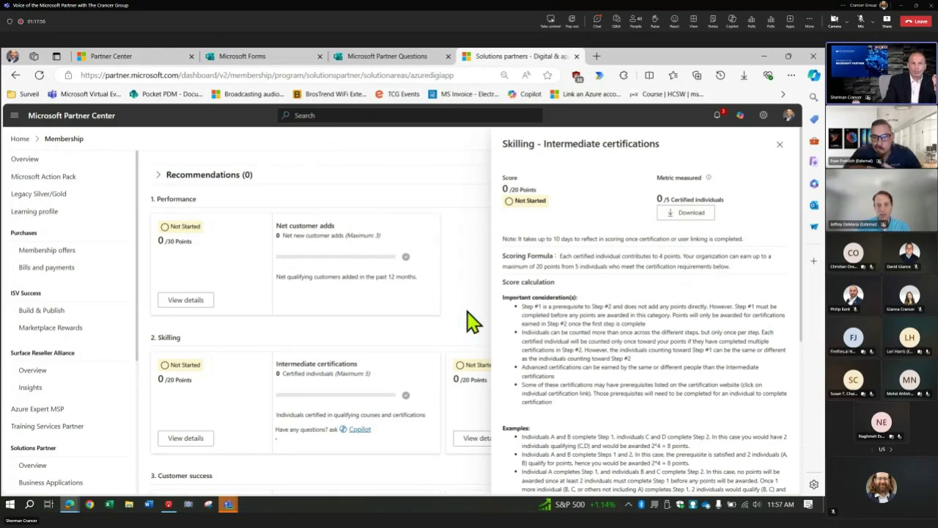
click(780, 145)
- Review the Usage growth scoring details, then return to the Partner Center home page
scroll(431, 352, down, 1)
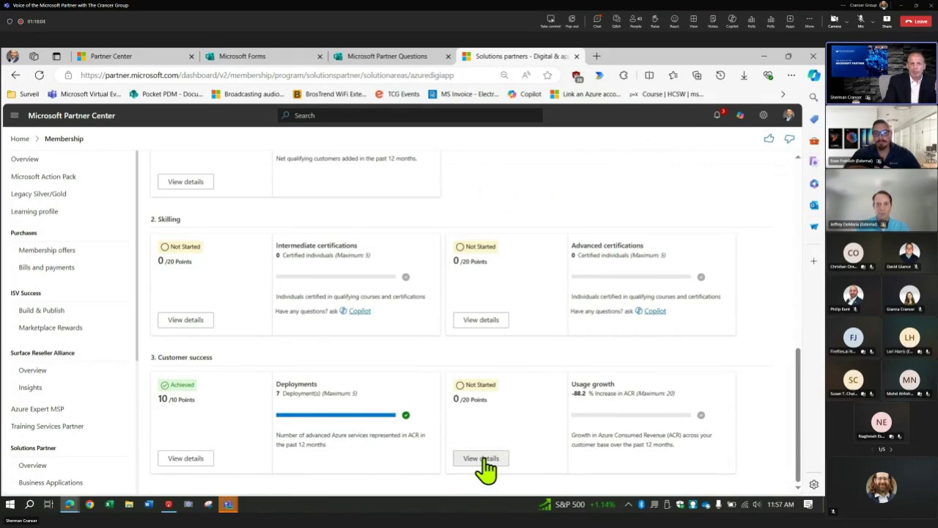
click(481, 458)
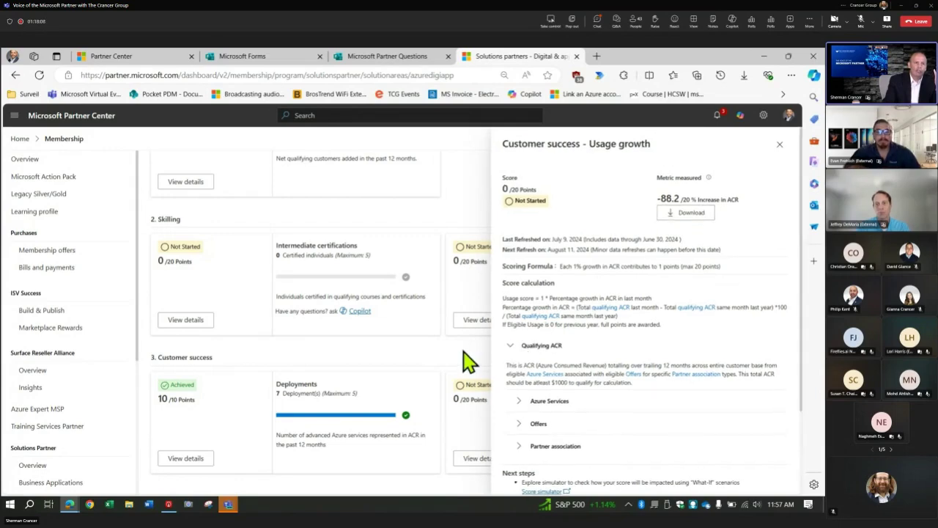
click(780, 146)
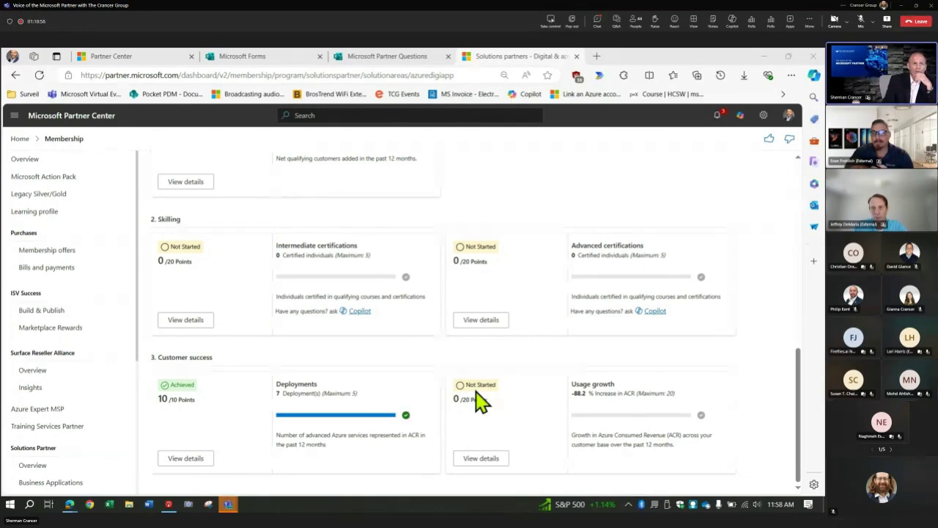
scroll(421, 337, up, 1)
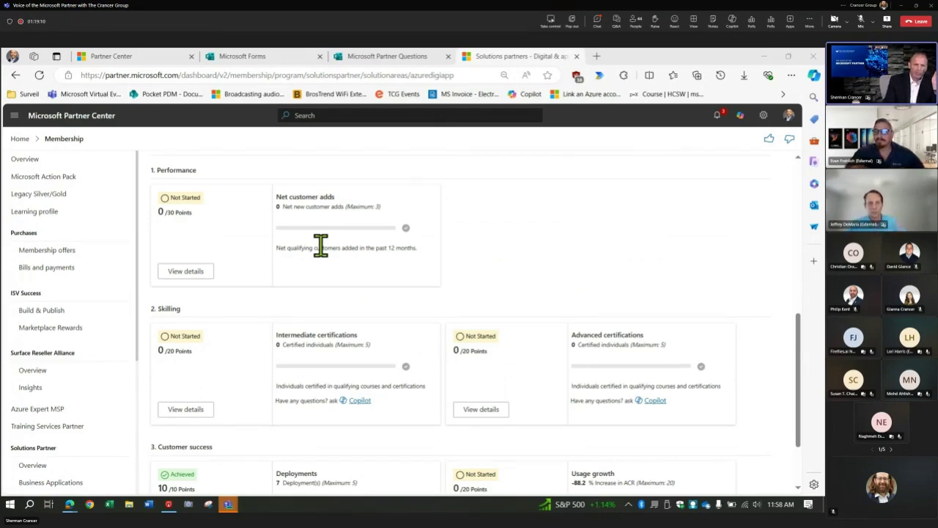
scroll(320, 278, down, 2)
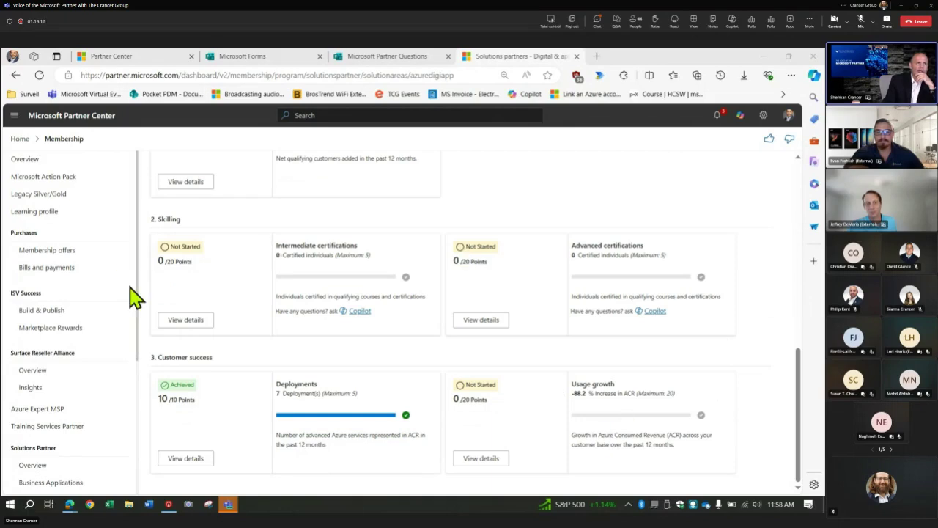
click(21, 142)
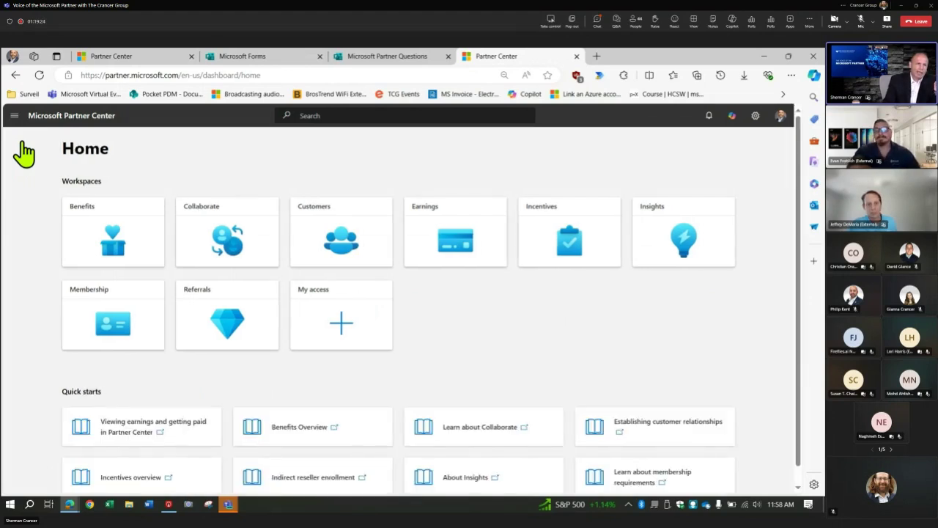
mouse_move(144, 335)
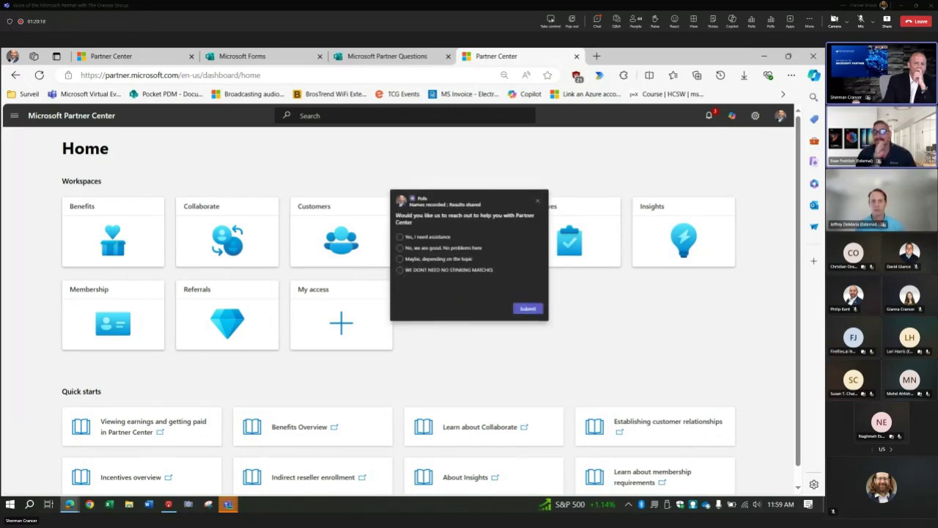
click(539, 200)
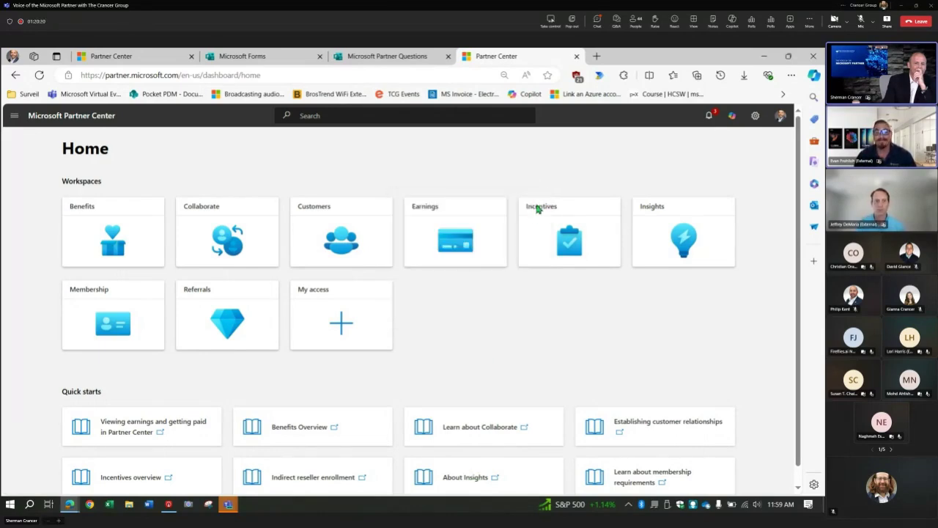